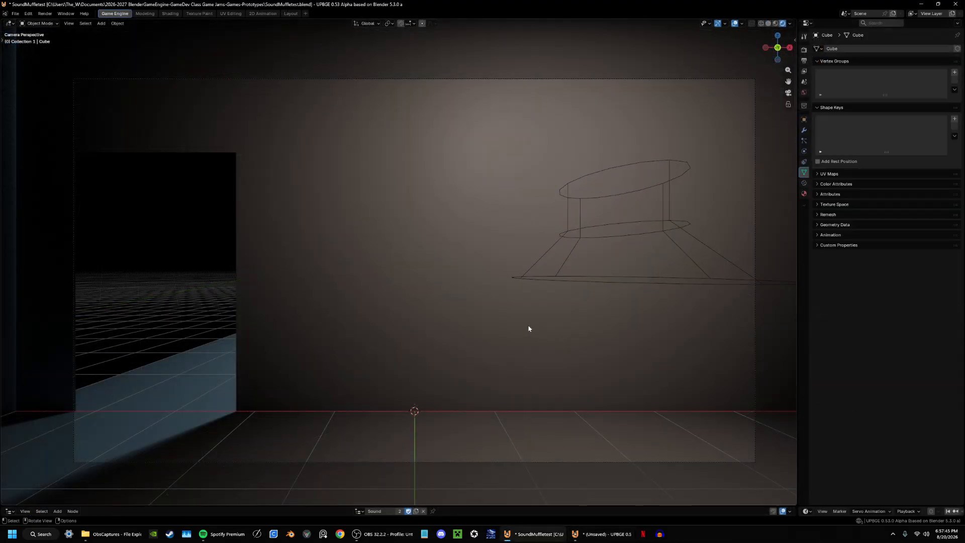
key("p")
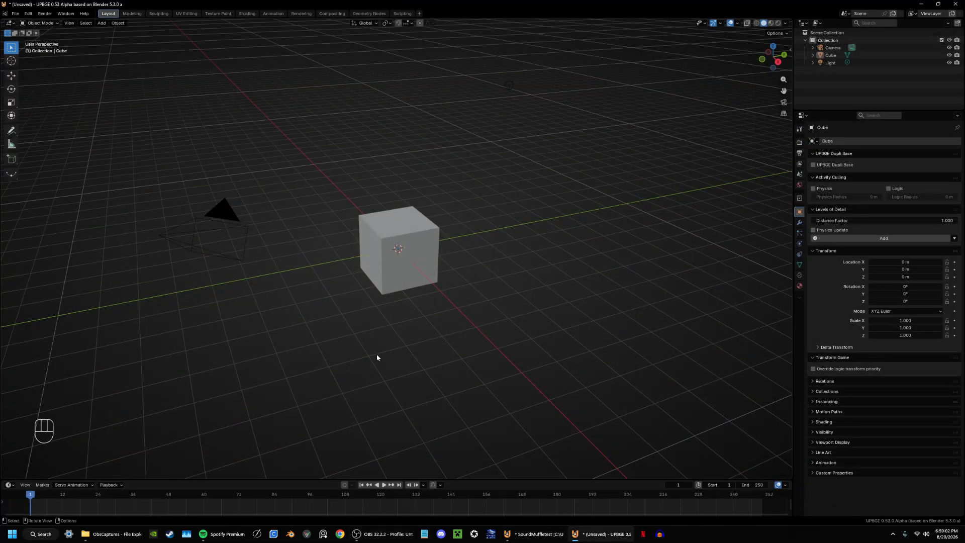
Step: Delete the default camera, cube and light from the new scene
left_click_drag(609, 367, 156, 72)
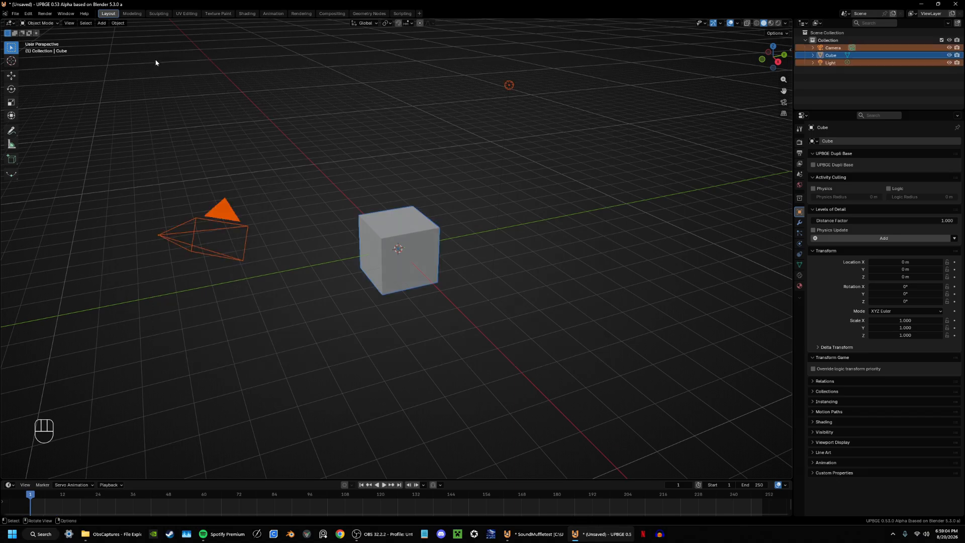
key("x")
left_click(402, 194)
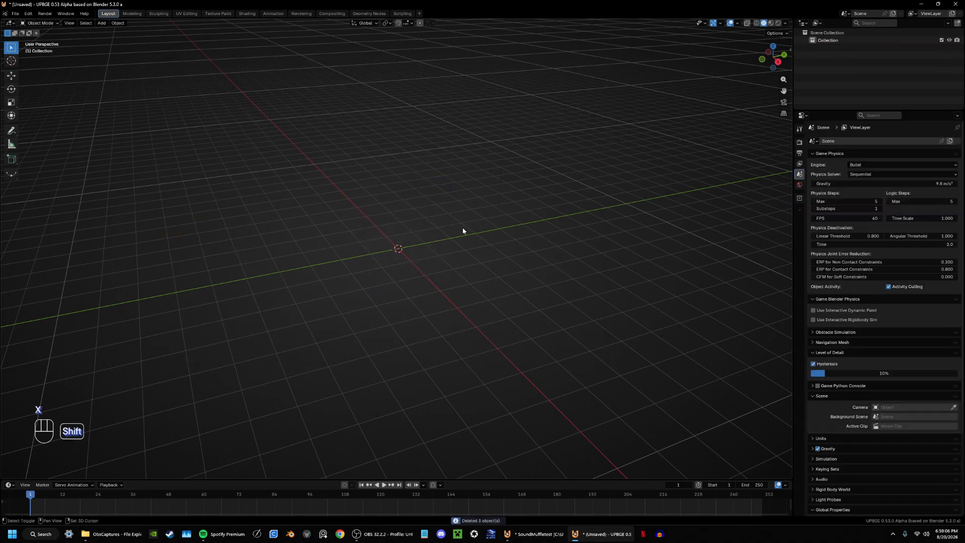
Step: Add a plane at the scene's origin and scale it up by a factor of 10
key("shift+a")
type("plane")
key("Return")
key("s")
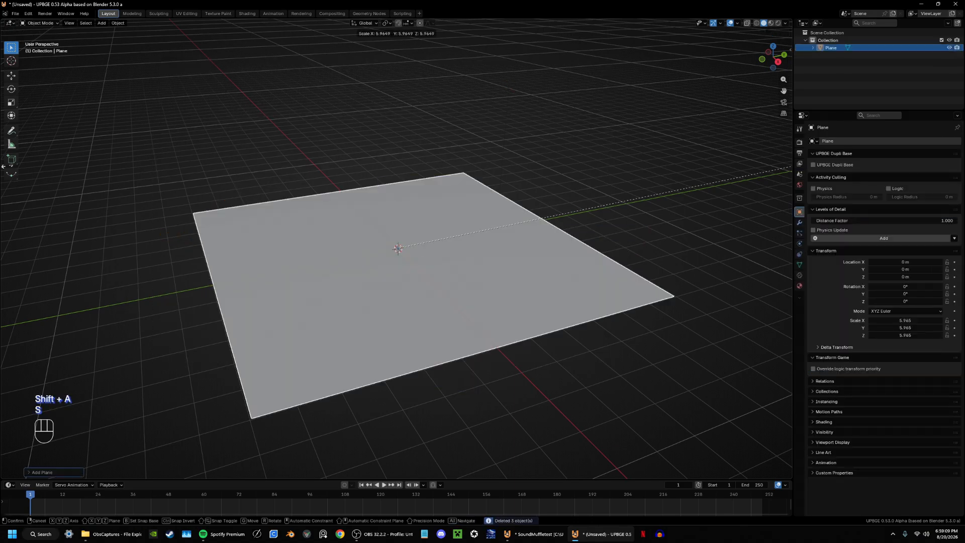
key("1")
key("0")
key("Return")
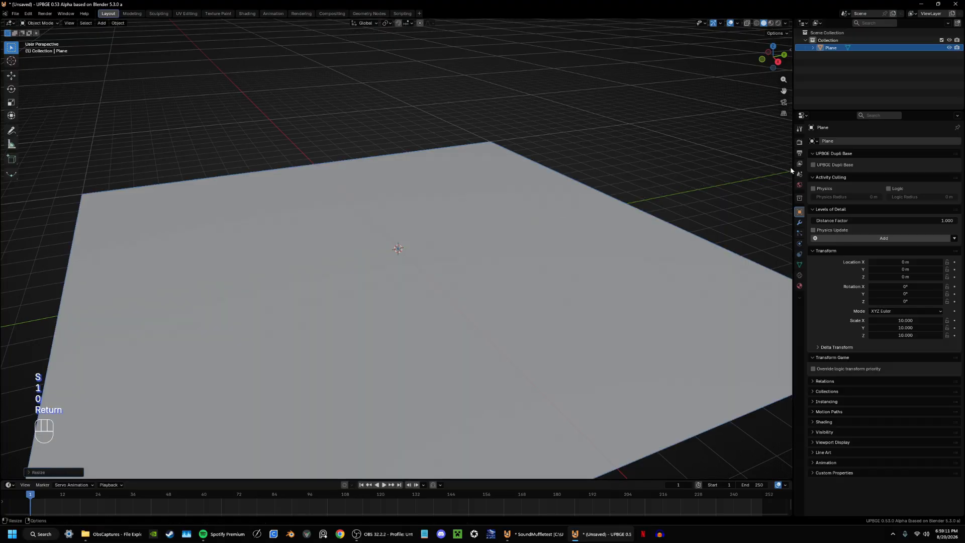
Step: Add a cube and move it up 1 m along Z so it stands on the plane
middle_click_drag(482, 178, 450, 260, "shift")
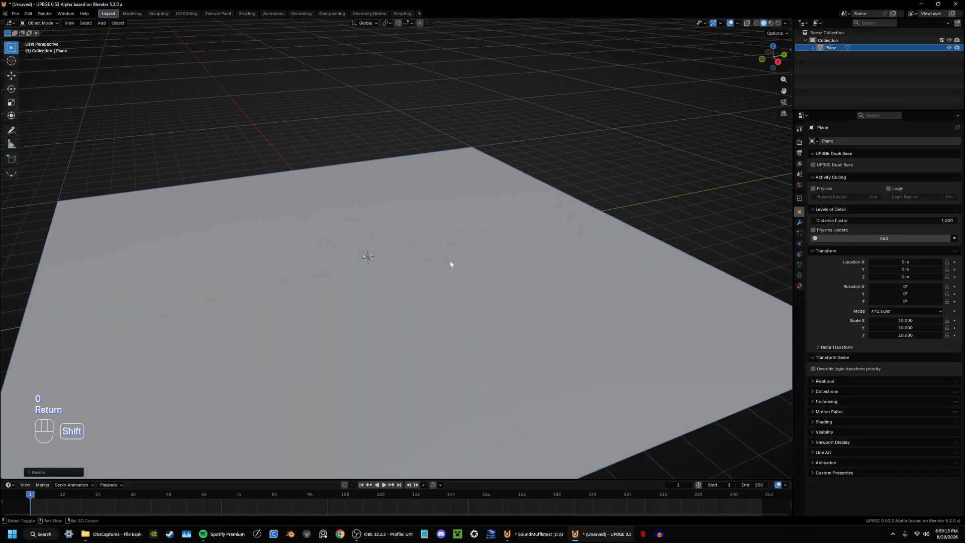
key("shift+a")
type("cub")
key("Return")
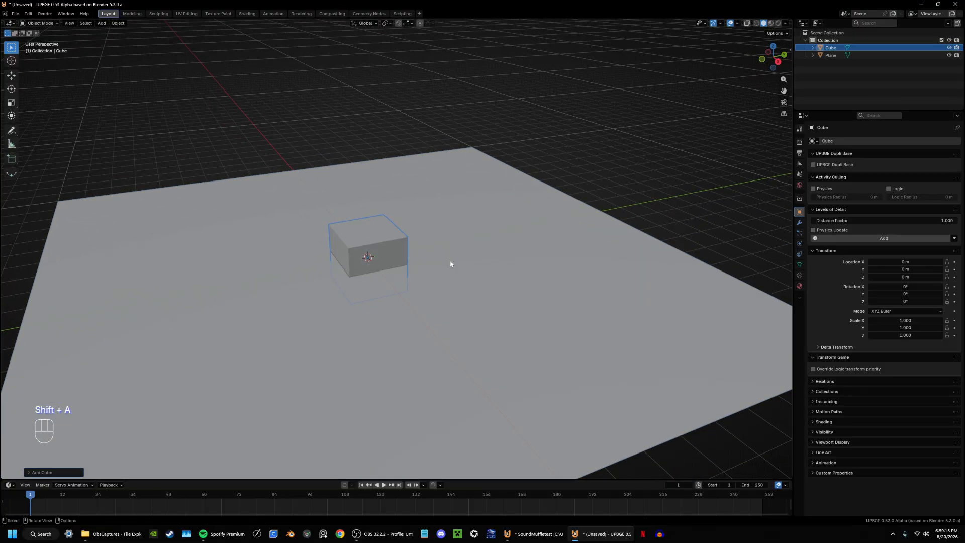
key("g")
key("z")
key("1")
key("Return")
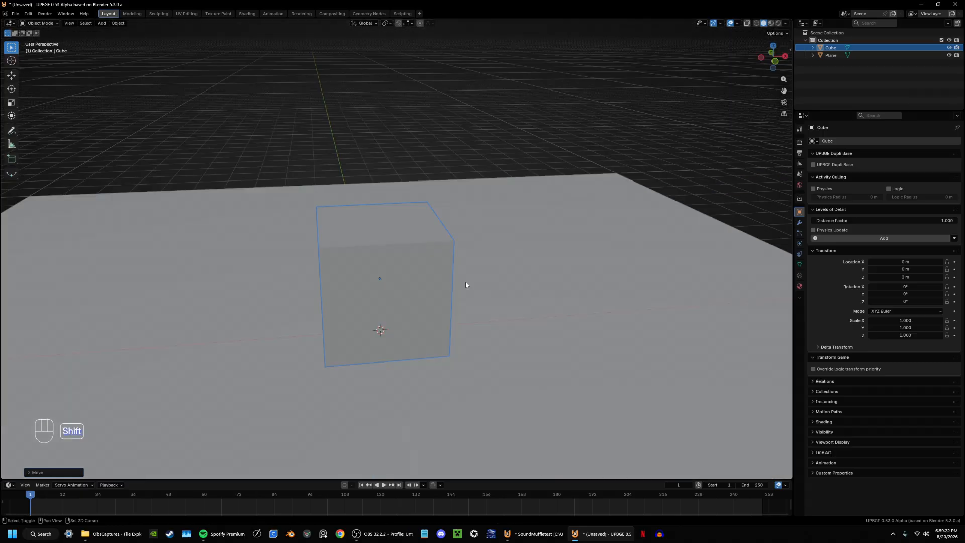
Step: In Edit Mode, scale the cube's mesh down in X and Y only, excluding Z, into a narrow upright box
middle_click_drag(465, 281, 372, 251)
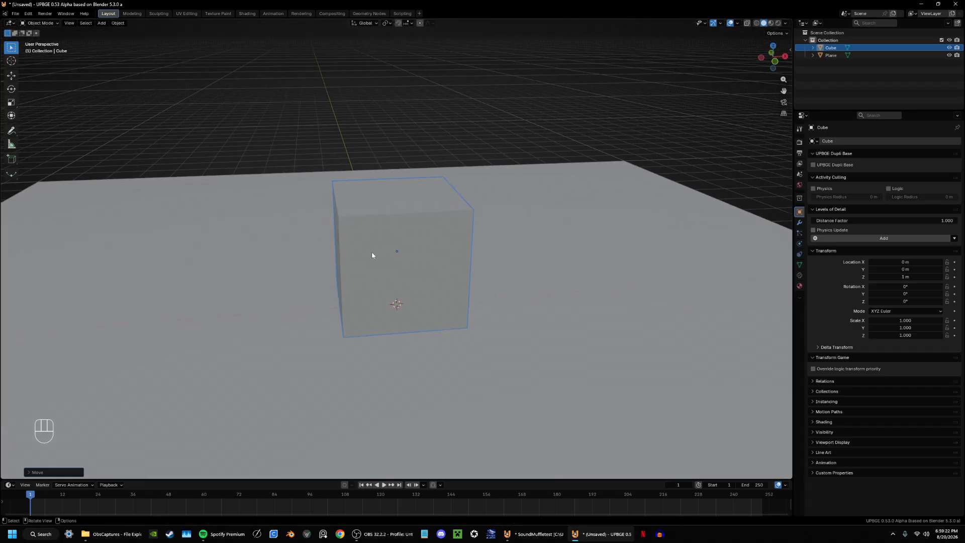
key("Tab")
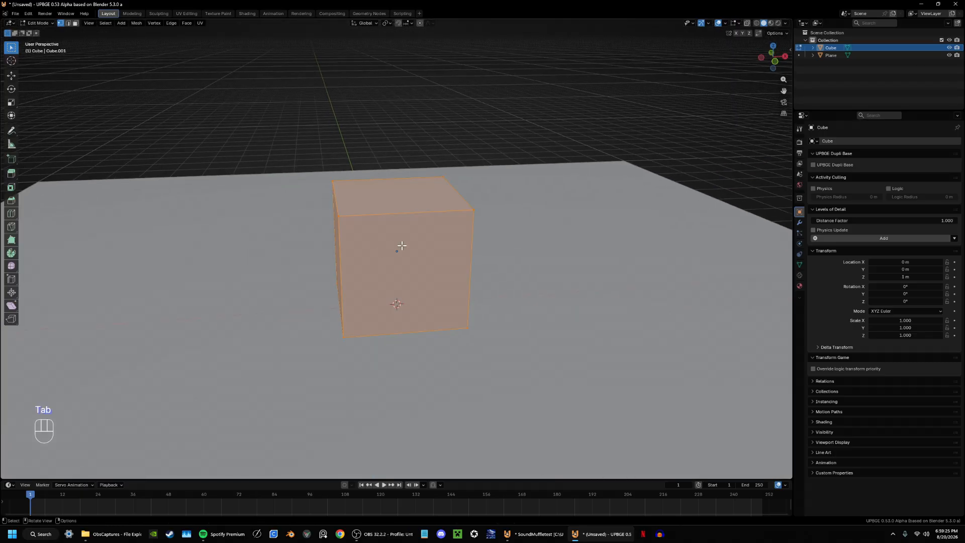
key("s")
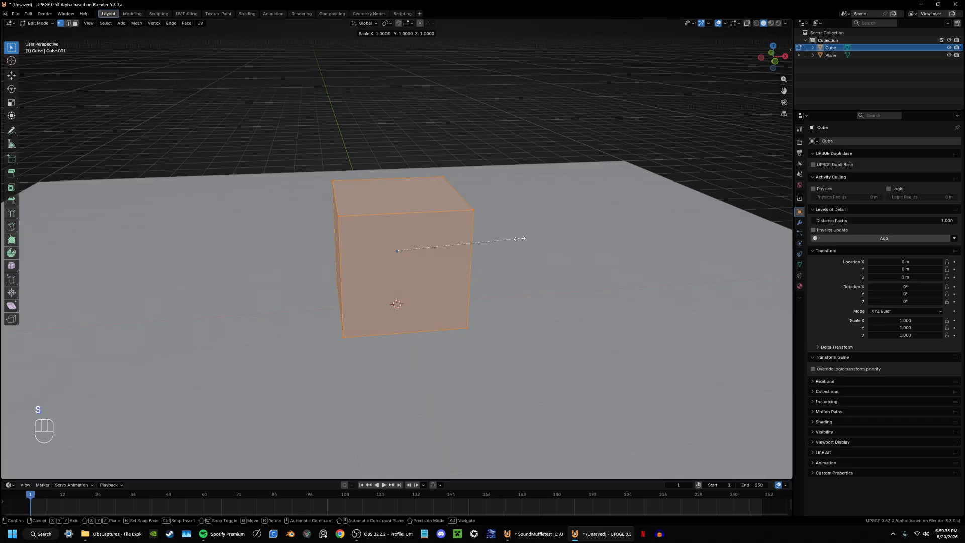
key("shift+z")
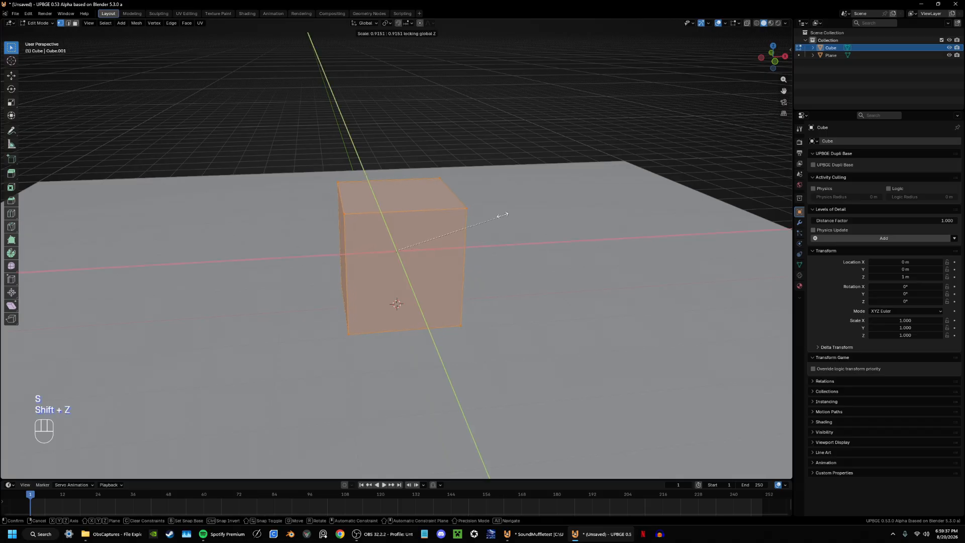
left_click(445, 218)
middle_click_drag(449, 216, 431, 254)
scroll(467, 236, "up", 3)
scroll(494, 224, "up", 4)
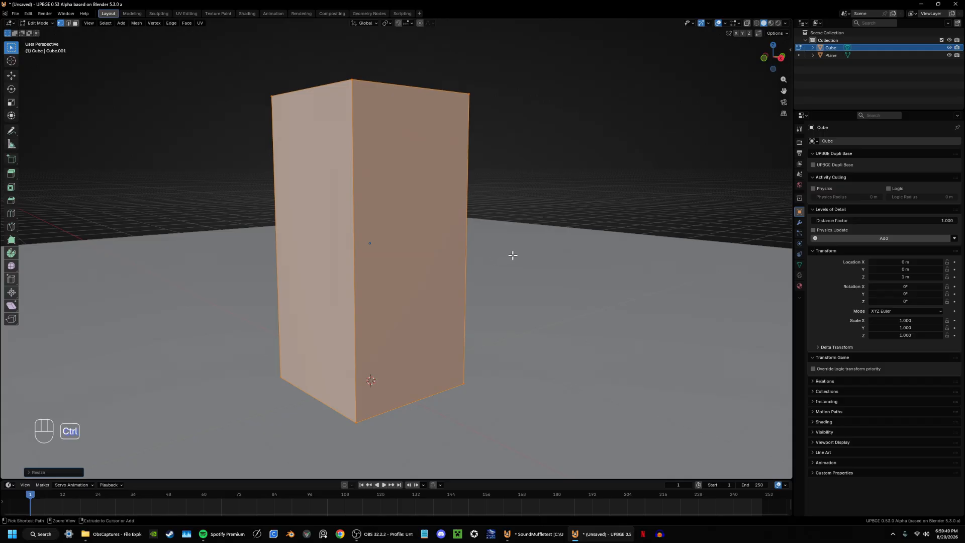
Step: Bevel all edges of the box with 6 segments and overlap clamping, rounding it into a capsule
key("ctrl+b")
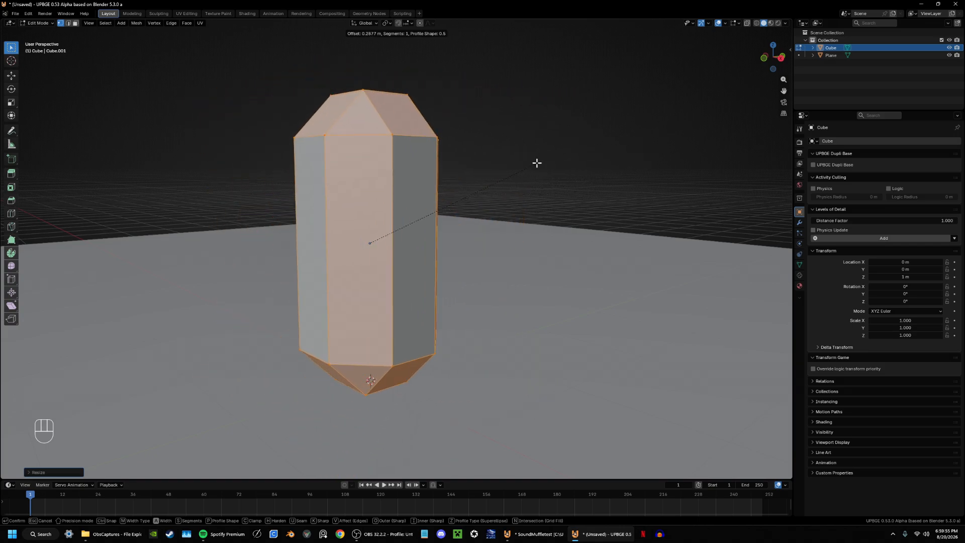
key("c")
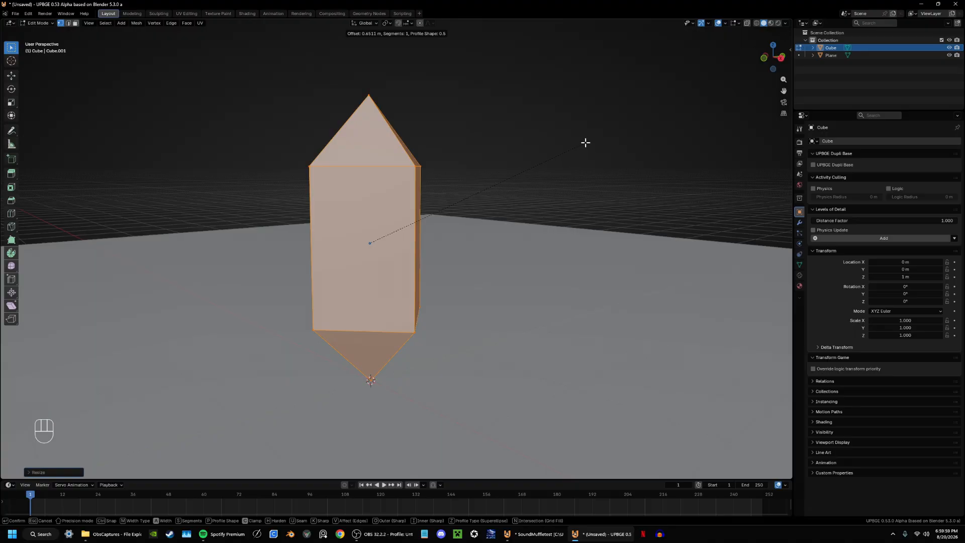
scroll(585, 143, "up", 5)
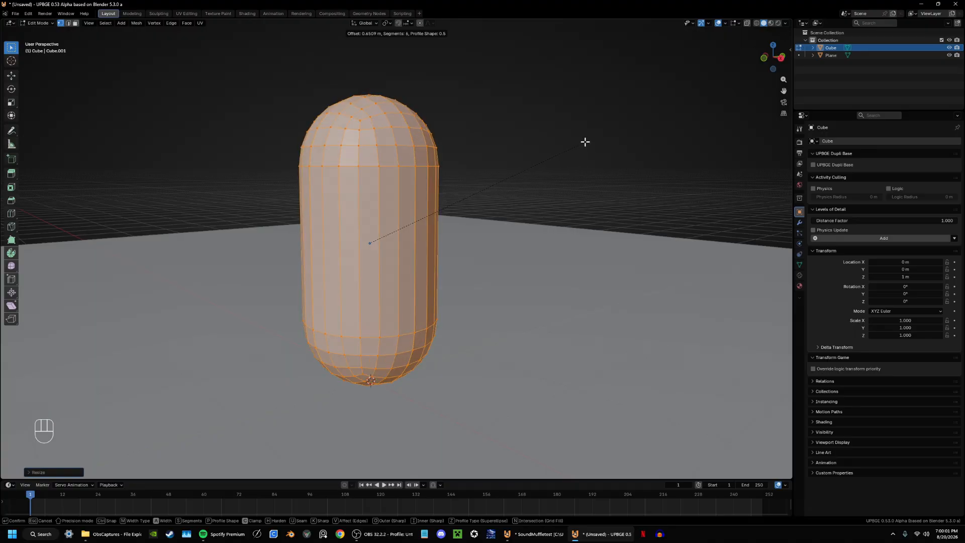
left_click(585, 142)
Step: Merge the capsule's overlapping vertices by distance and return to Object Mode
middle_click_drag(585, 142, 465, 183)
key("m")
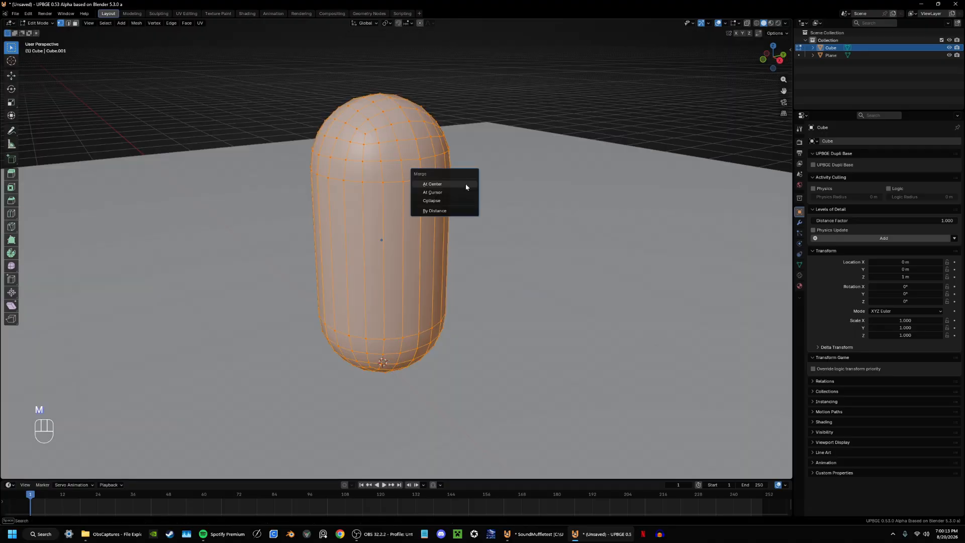
left_click(435, 211)
key("Tab")
Step: Rename the capsule object as Player
scroll(451, 241, "down", 4)
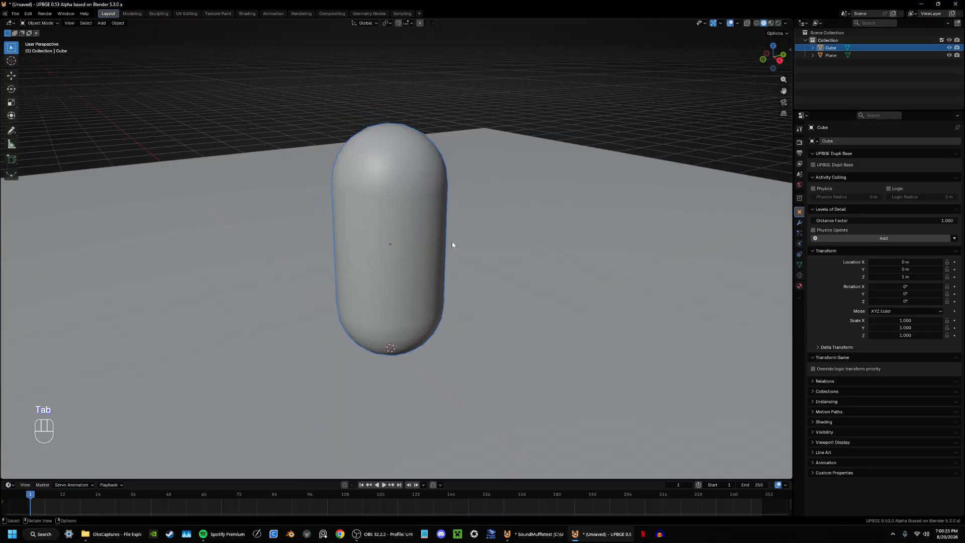
scroll(468, 261, "up", 2)
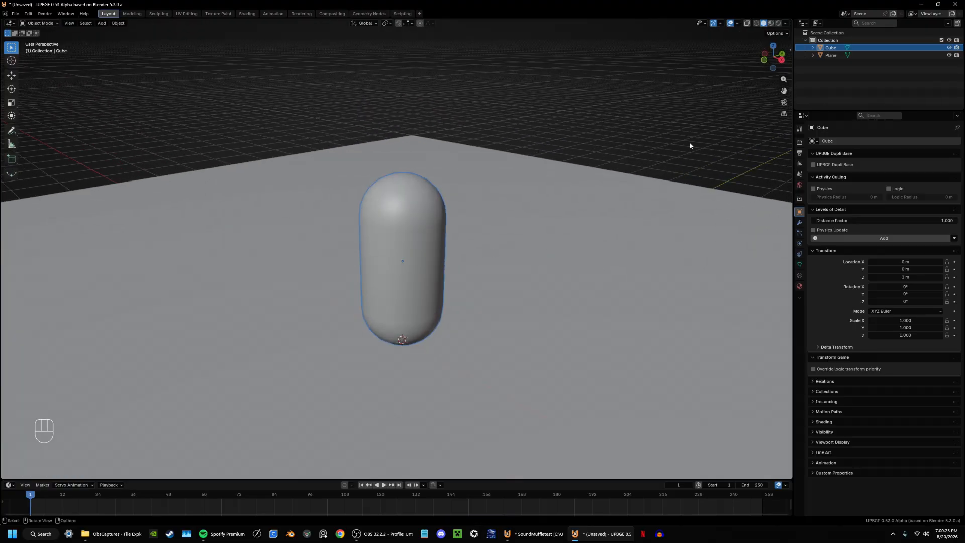
double_click(830, 47)
type("Player")
key("Return")
Step: Rename the plane object as Ground
left_click(831, 48)
double_click(831, 47)
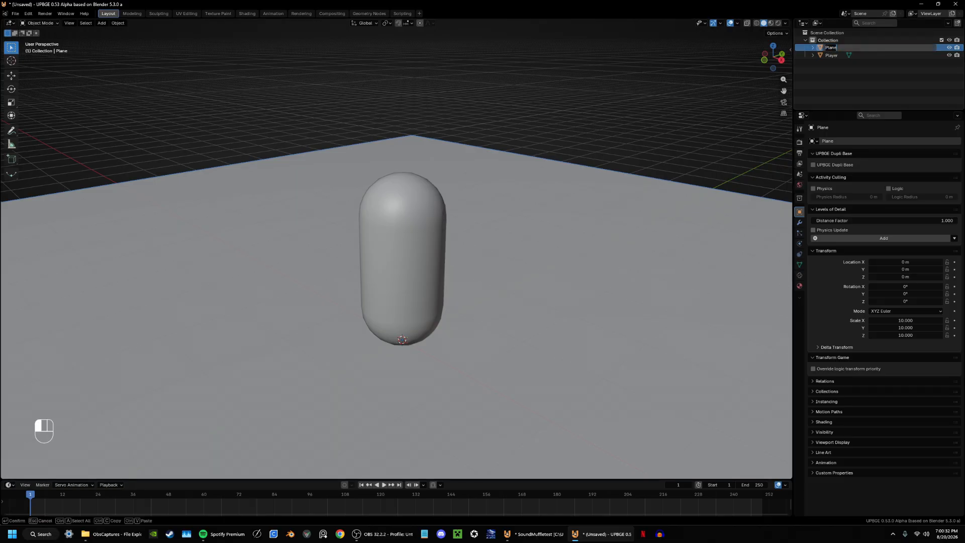
type("Grao")
key("BackSpace")
key("BackSpace")
key("BackSpace")
key("BackSpace")
type("Ground")
key("Return")
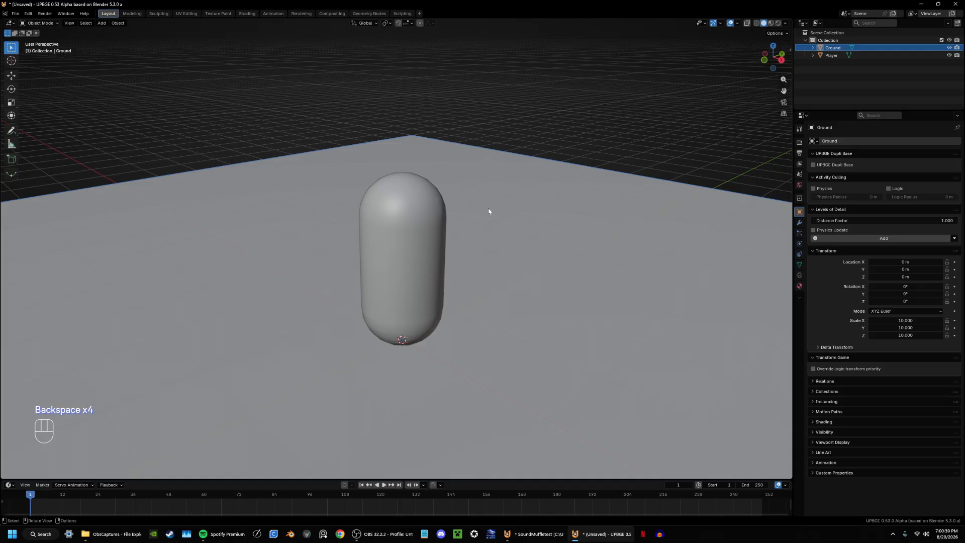
Step: Set the Player object's game physics type to Character with a maximum slope of 45°
left_click(414, 191)
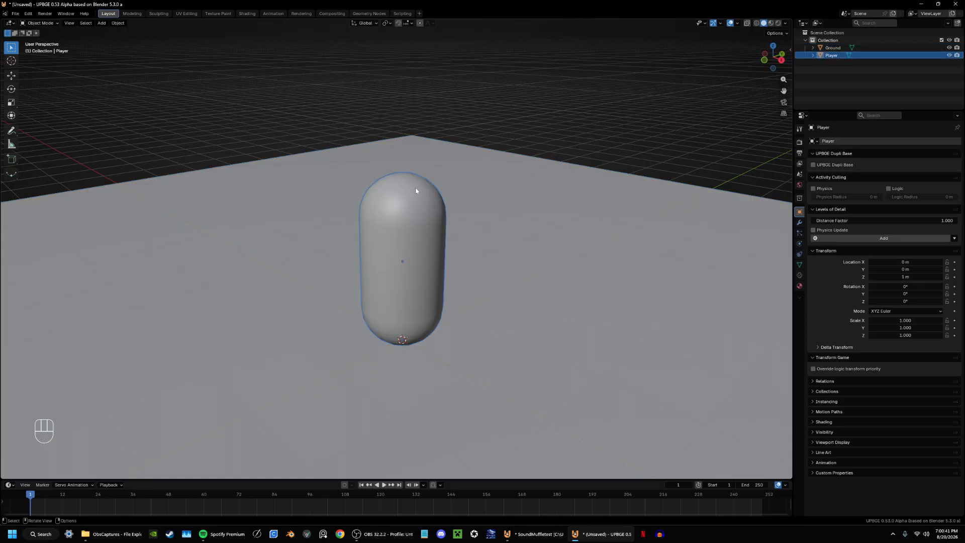
left_click(802, 245)
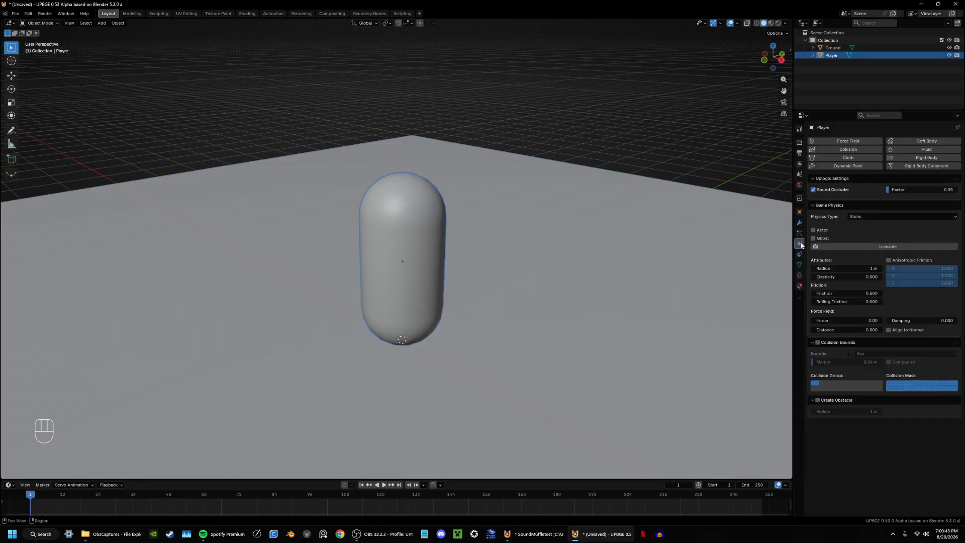
left_click(884, 217)
left_click(861, 286)
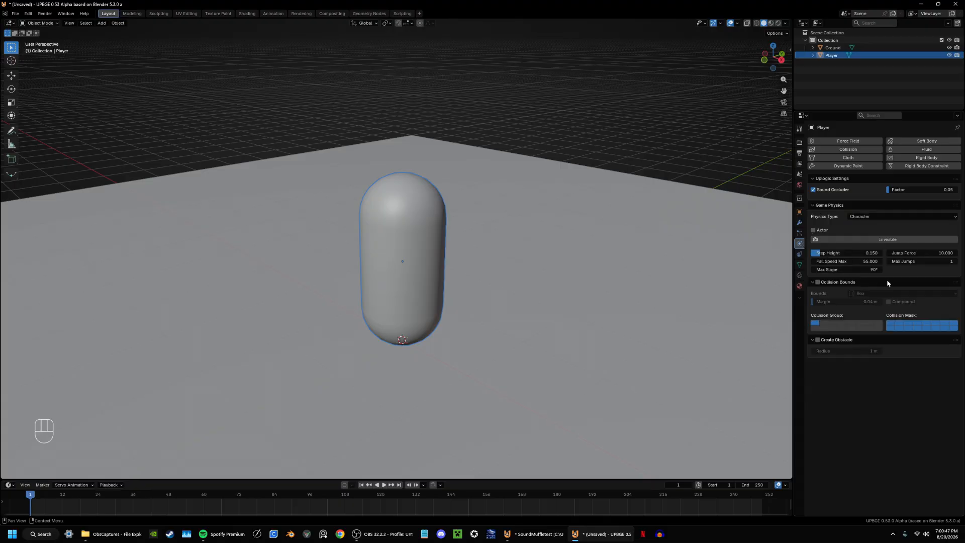
left_click(872, 269)
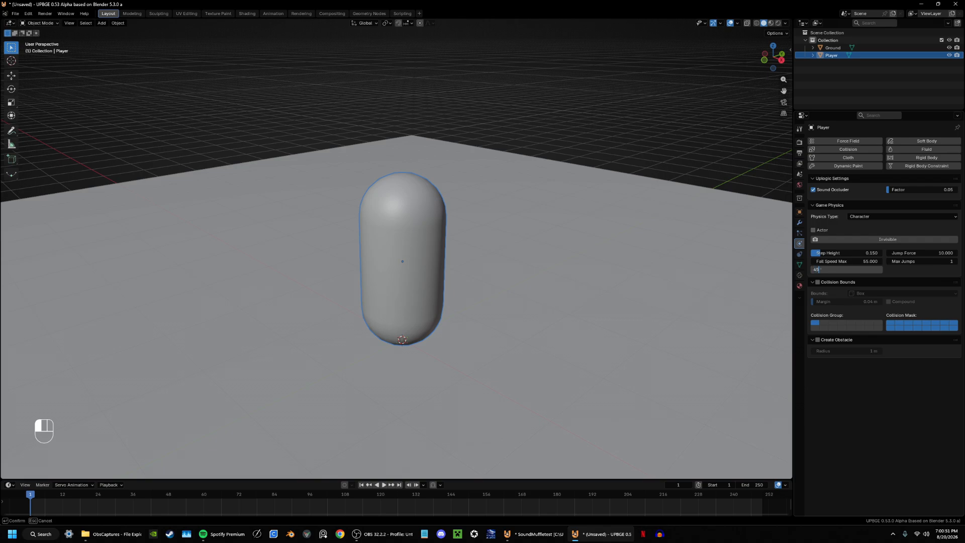
key("Return")
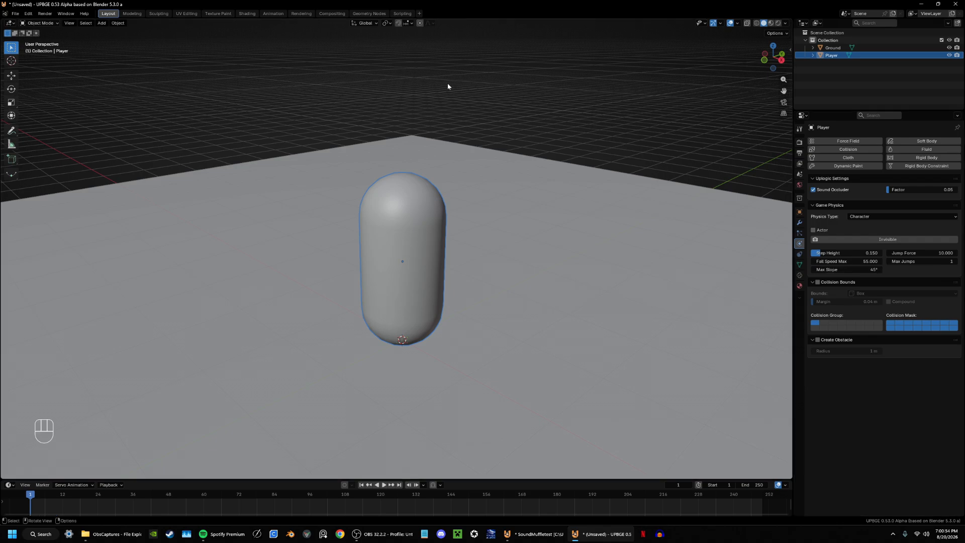
Step: Add a new general Layout workspace to the file
left_click(420, 14)
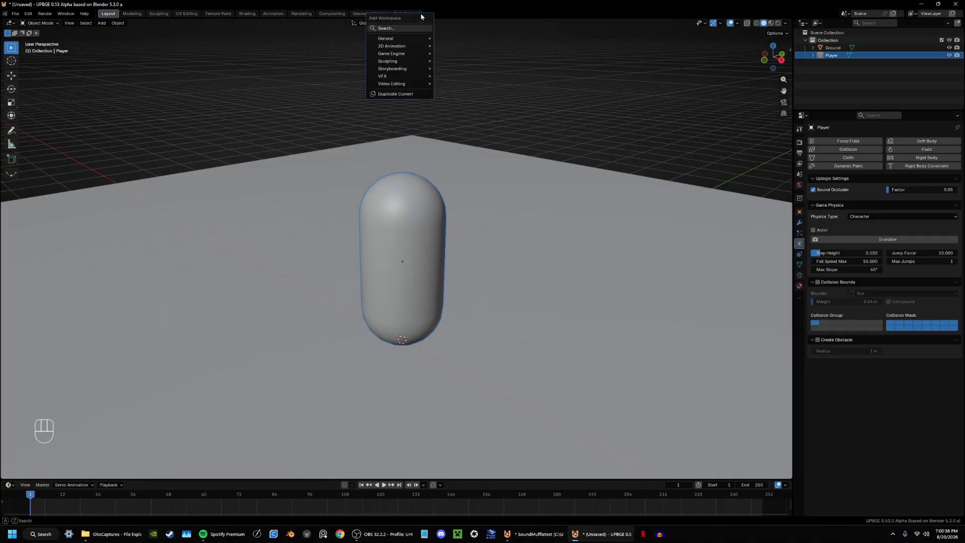
mouse_move(394, 39)
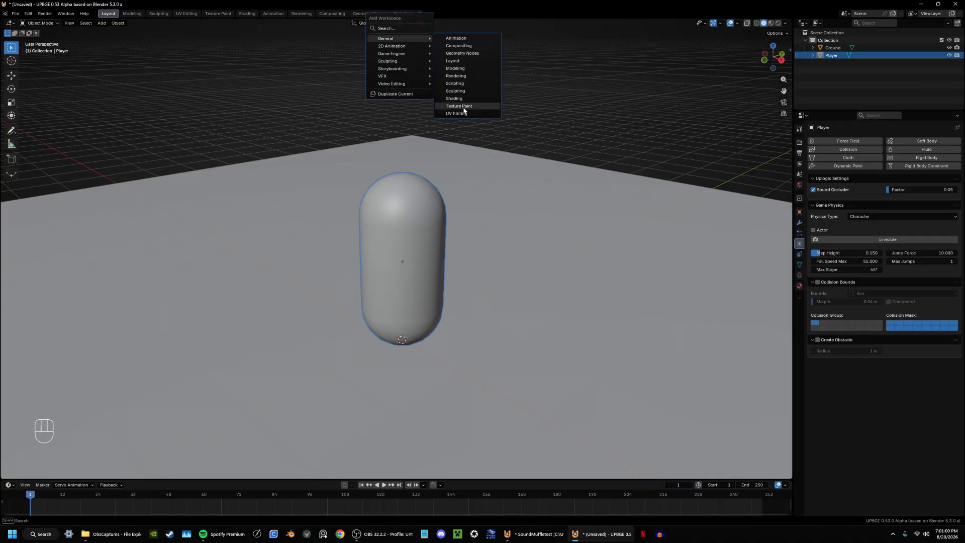
left_click(456, 61)
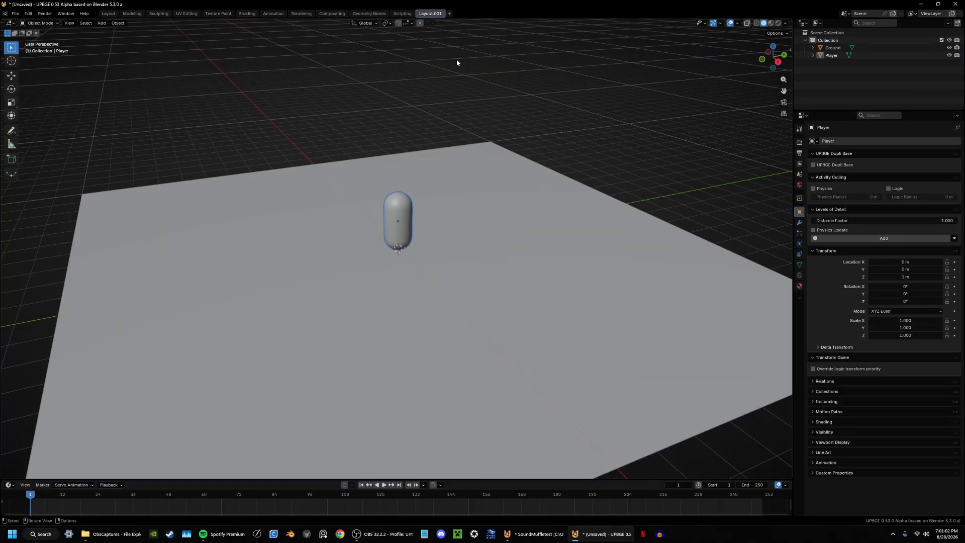
Step: Split the 3D viewport horizontally and turn the lower area into a Logic Bricks Editor
left_click_drag(790, 476, 768, 325)
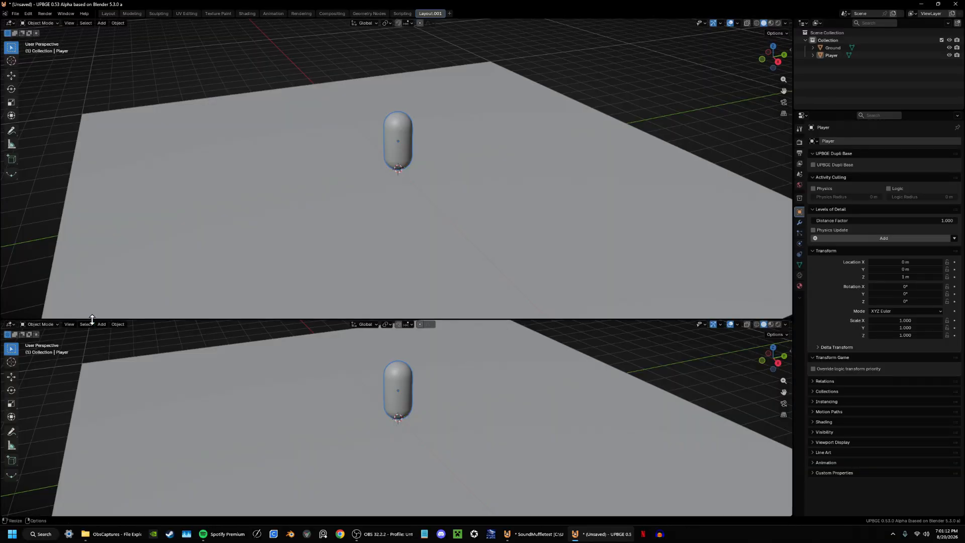
left_click(10, 324)
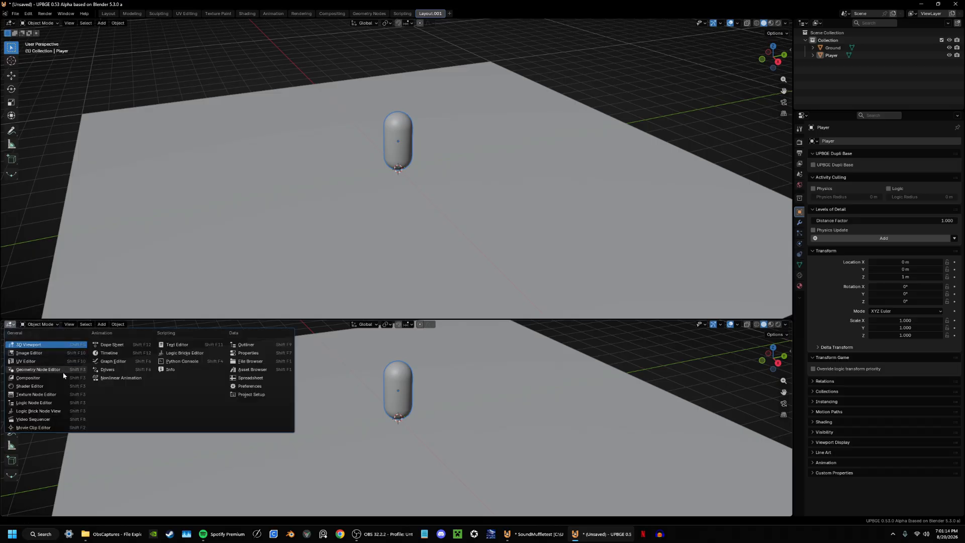
left_click(184, 353)
Step: Add four Keyboard sensors to the Player object's logic bricks
scroll(388, 142, "up", 3)
mouse_move(388, 142)
middle_mouse_down()
mouse_move(381, 128)
mouse_move(380, 161)
mouse_move(369, 155)
mouse_move(405, 153)
mouse_move(384, 156)
middle_mouse_up()
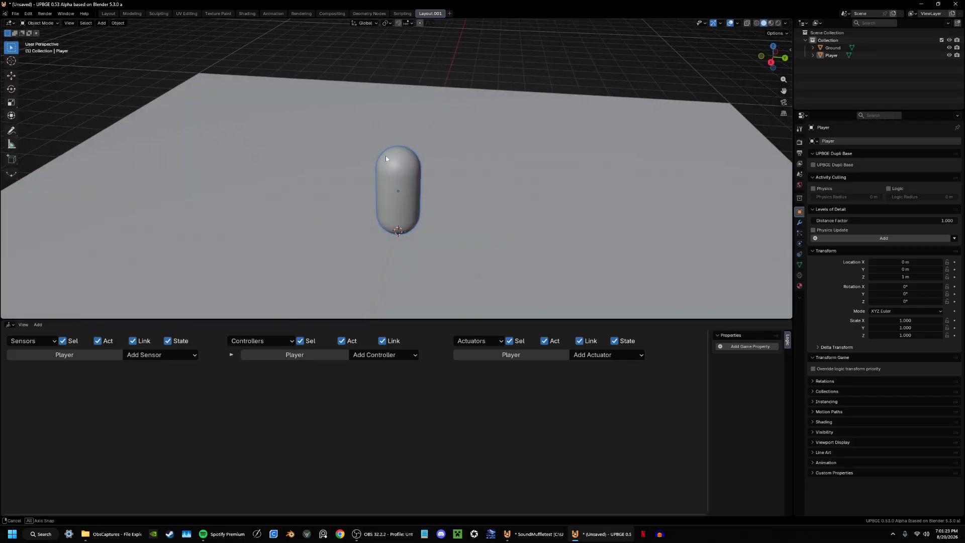
left_click(151, 356)
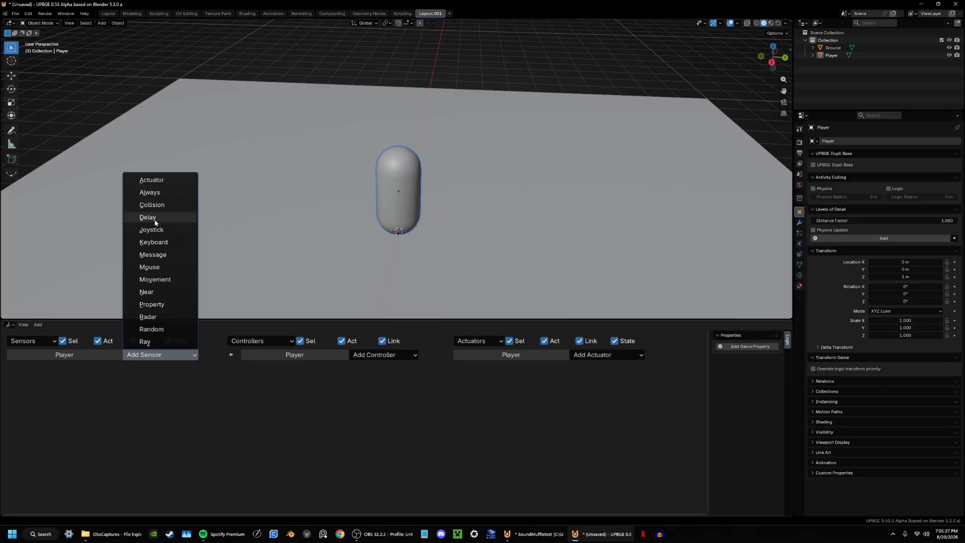
left_click(158, 244)
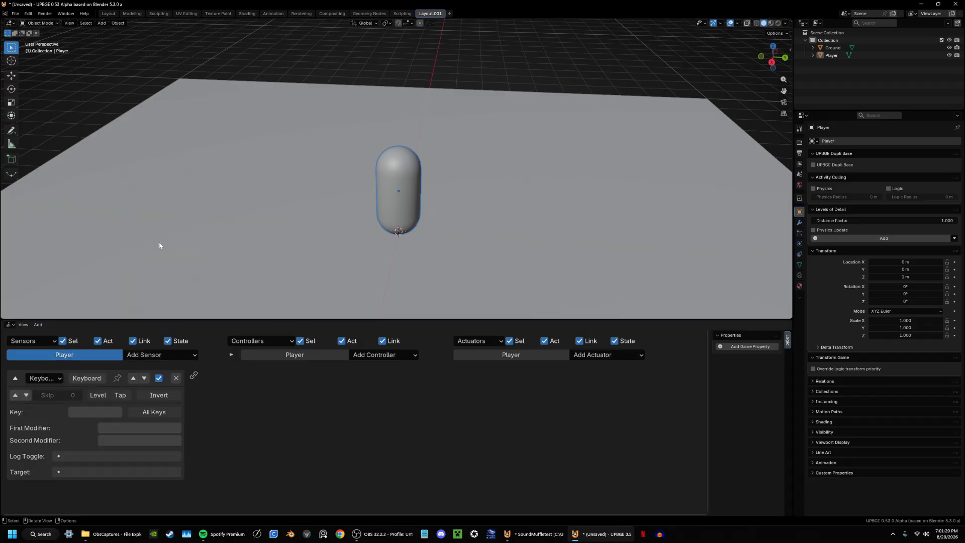
left_click(151, 355)
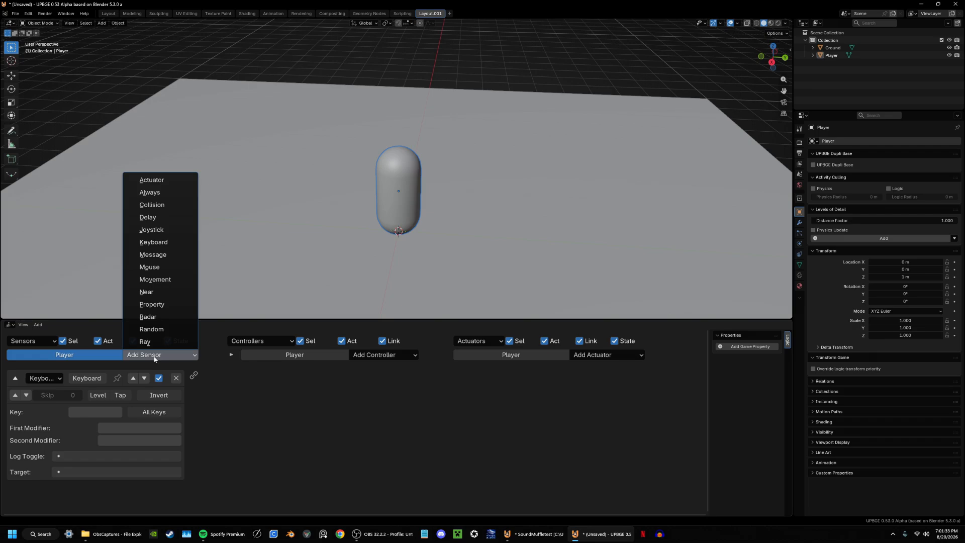
key("k")
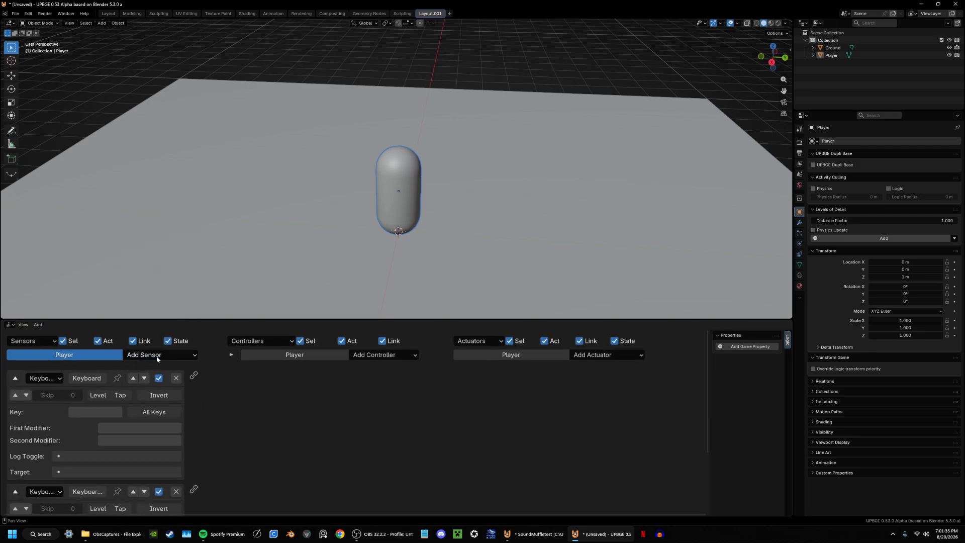
left_click(152, 357)
key("k")
left_click(152, 356)
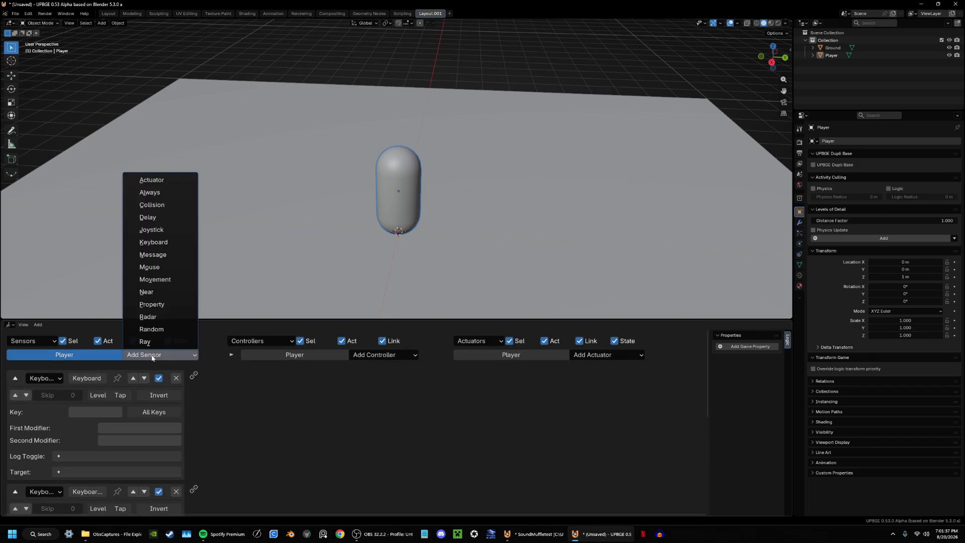
key("k")
Step: Add four Motion actuators to the Player object, keeping the Simple Motion type
scroll(184, 400, "down", 2)
scroll(184, 399, "down", 3)
middle_click_drag(216, 427, 243, 405)
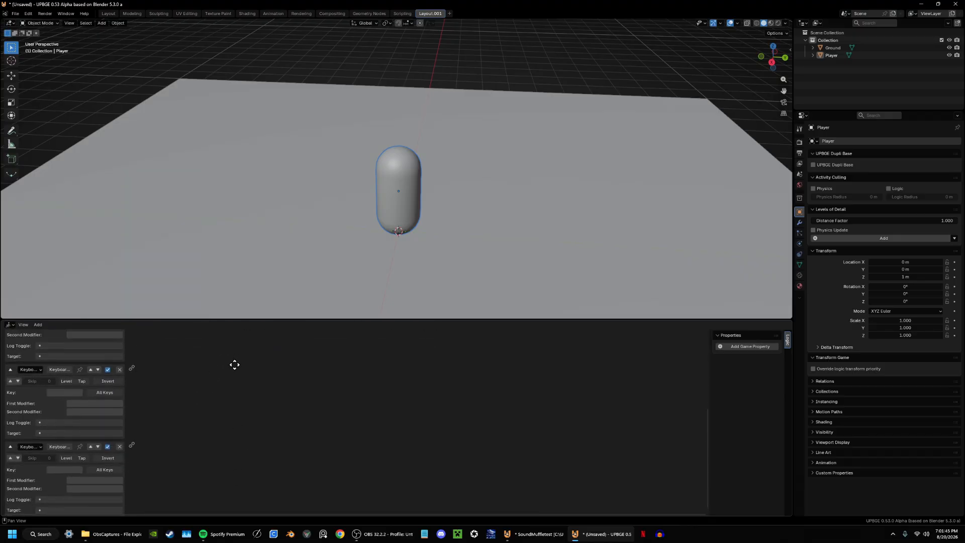
middle_click_drag(235, 364, 210, 354)
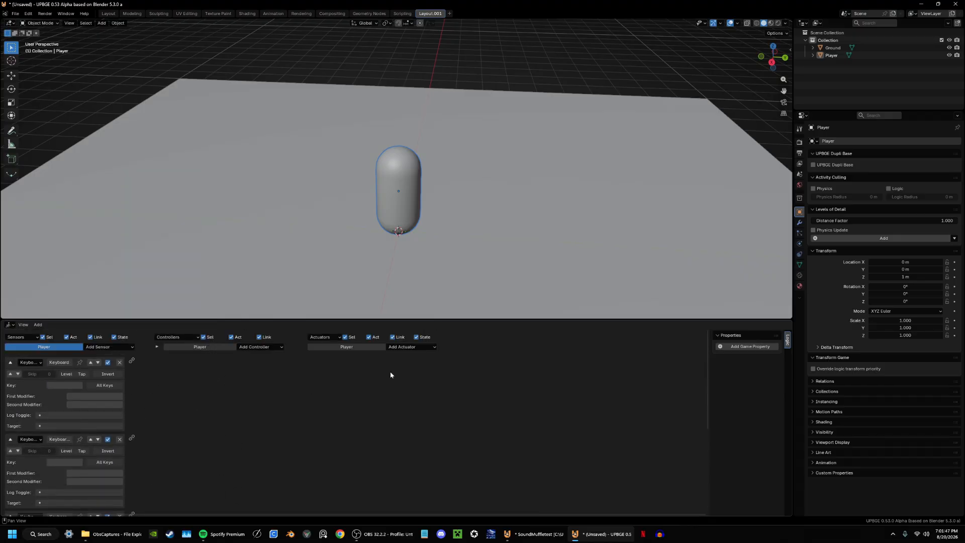
left_click(400, 348)
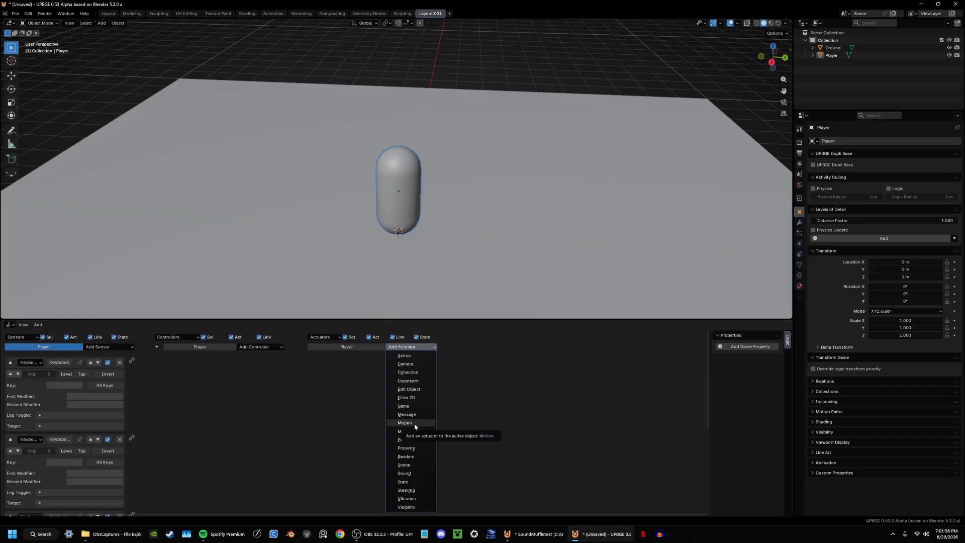
left_click(416, 425)
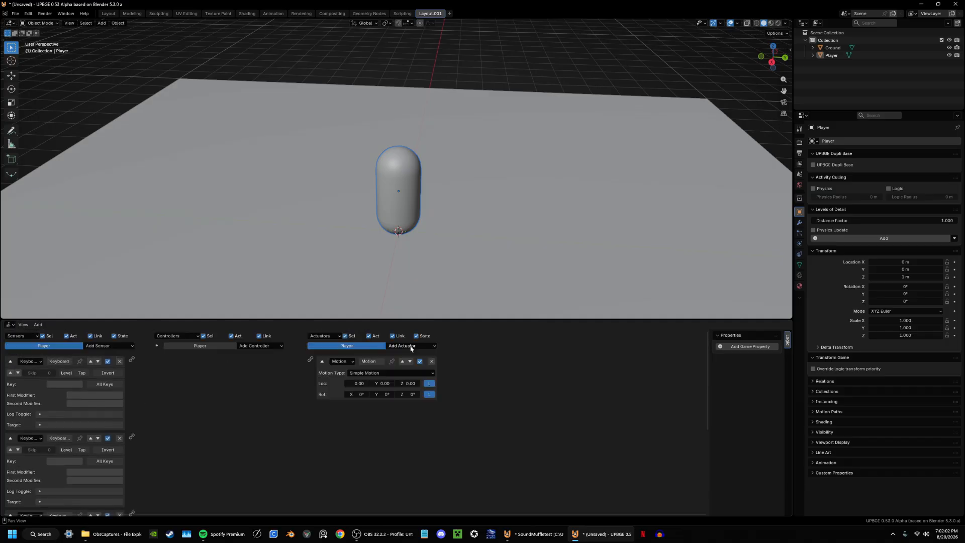
left_click(411, 347)
left_click(404, 421)
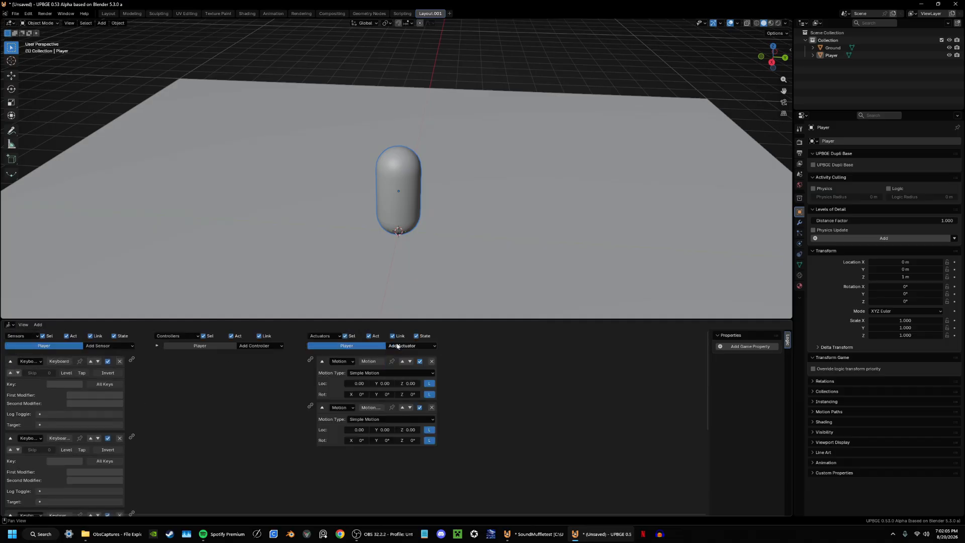
left_click(402, 346)
left_click(405, 422)
left_click(402, 346)
left_click(404, 421)
mouse_move(272, 461)
middle_mouse_down()
mouse_move(297, 388)
mouse_move(286, 460)
middle_mouse_up()
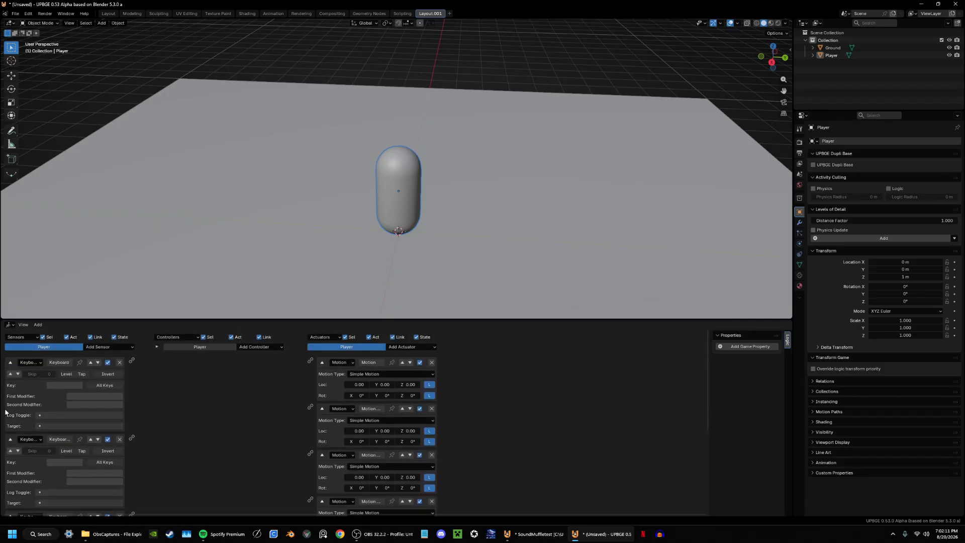
Step: Assign the keys W, S, A and D to the four Keyboard sensors in that order
scroll(75, 403, "up", 5)
middle_click_drag(221, 445, 239, 410)
left_click(94, 378)
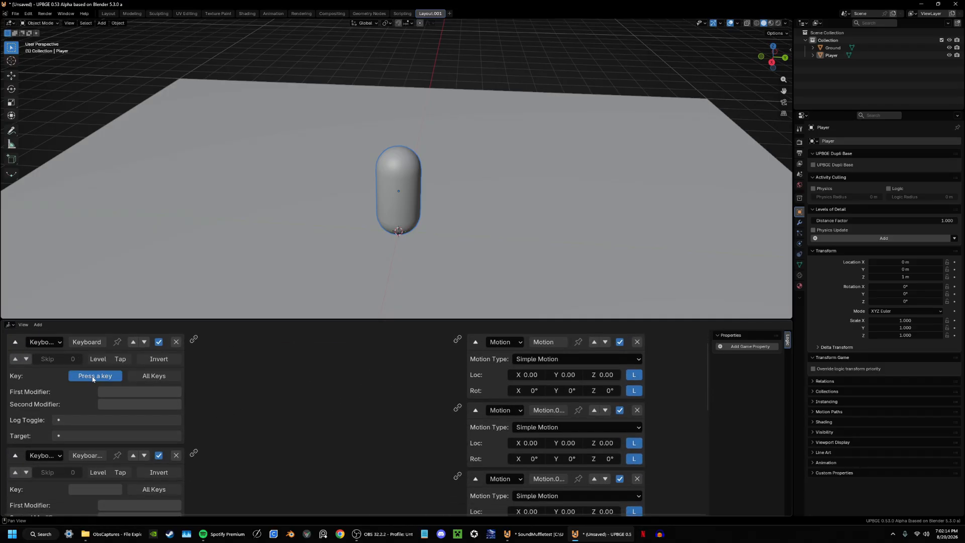
key("w")
scroll(101, 408, "down", 5)
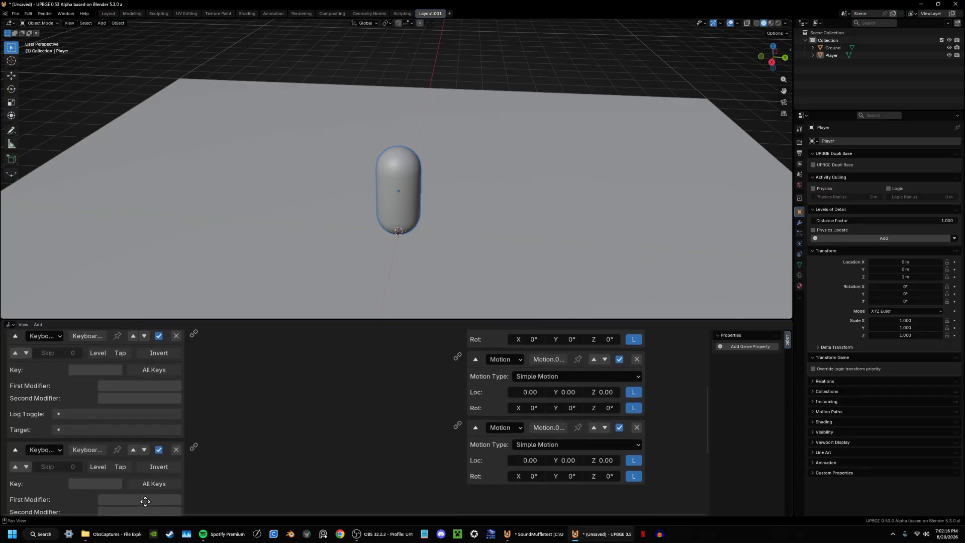
key("a")
middle_click_drag(129, 413, 121, 315)
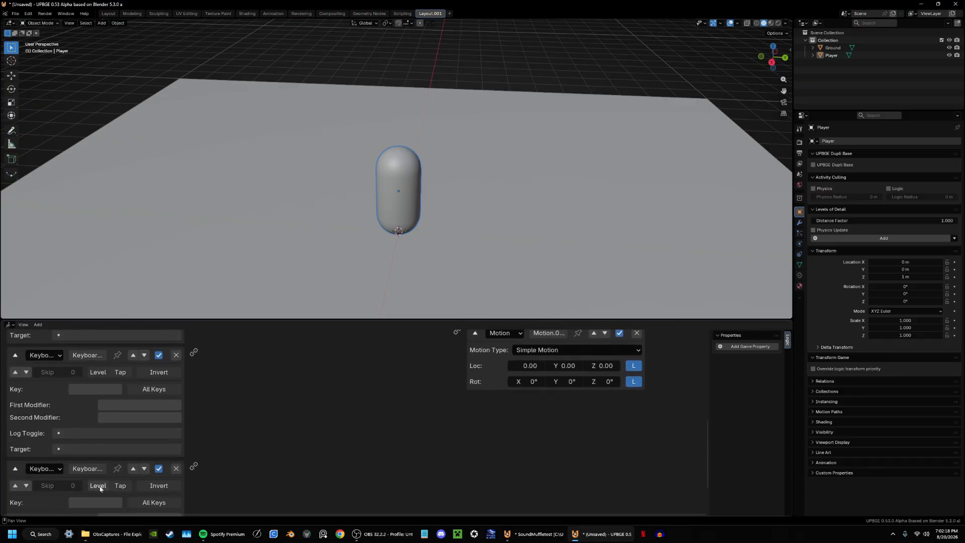
left_click(95, 391)
key("s")
scroll(96, 402, "down", 3)
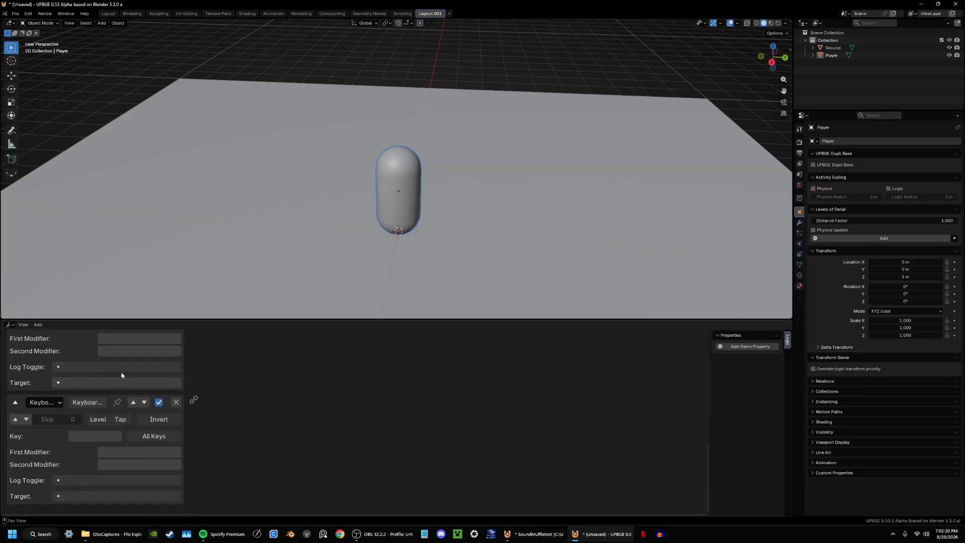
left_click(96, 437)
key("d")
scroll(246, 360, "down", 4)
scroll(222, 359, "up", 6)
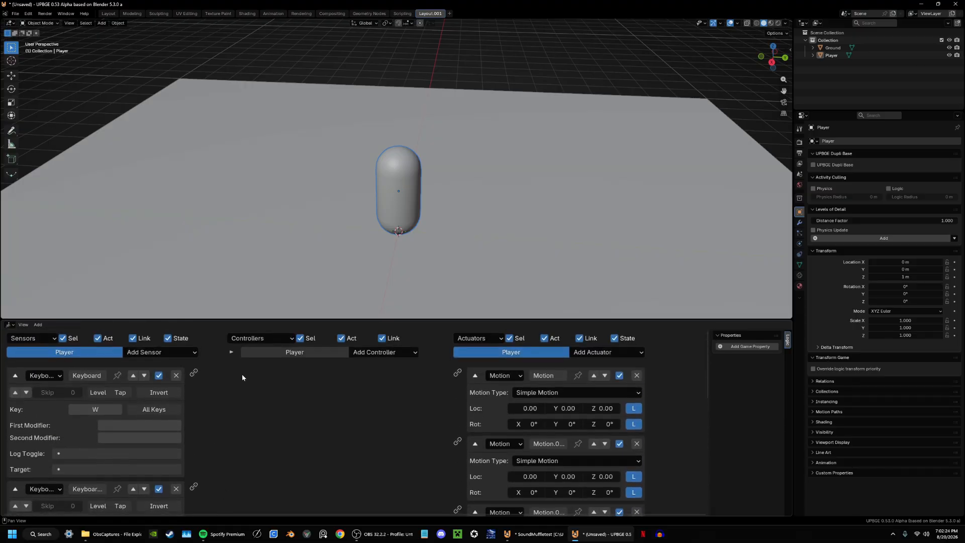
Step: Link each Keyboard sensor to its matching Motion actuator through its own And controller, in order
middle_click_drag(331, 397, 301, 415)
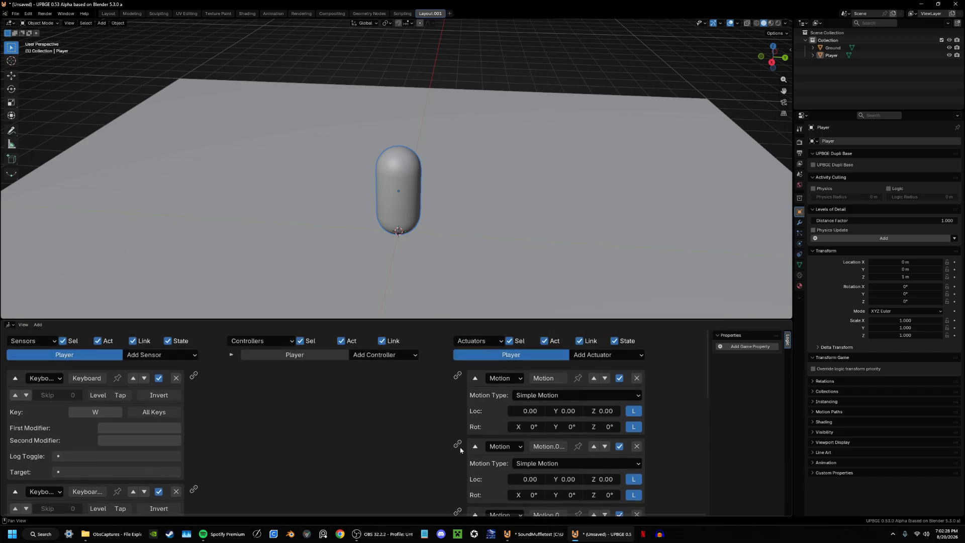
left_click_drag(199, 376, 456, 376)
scroll(189, 424, "down", 3)
left_click_drag(189, 424, 457, 343)
scroll(184, 479, "down", 3)
scroll(194, 478, "down", 3)
scroll(442, 351, "down", 5)
middle_click_drag(260, 374, 235, 457)
scroll(74, 409, "up", 5)
scroll(448, 182, "down", 3)
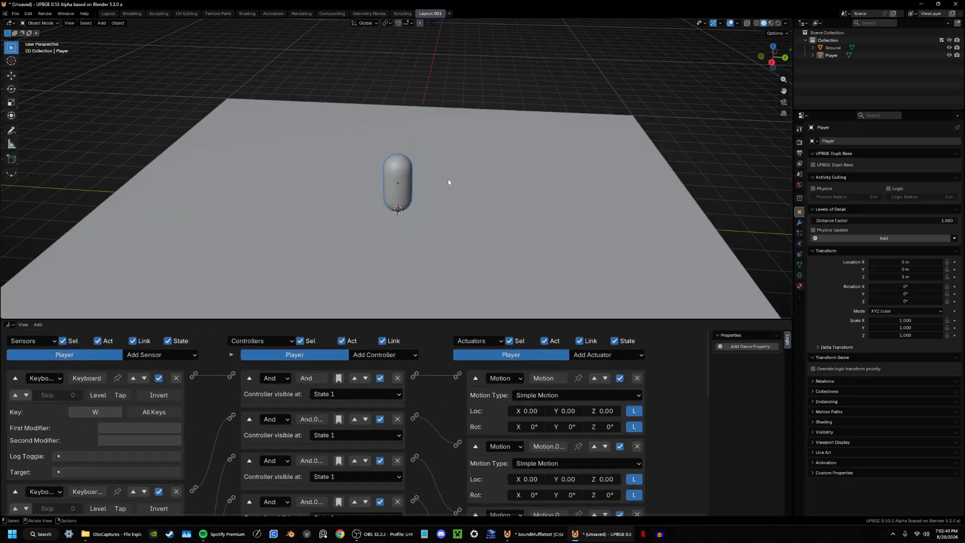
Step: Set the first Motion actuator's Y location to 0.10 and test-run the game briefly
middle_click_drag(447, 182, 500, 181)
middle_click_drag(556, 187, 494, 197)
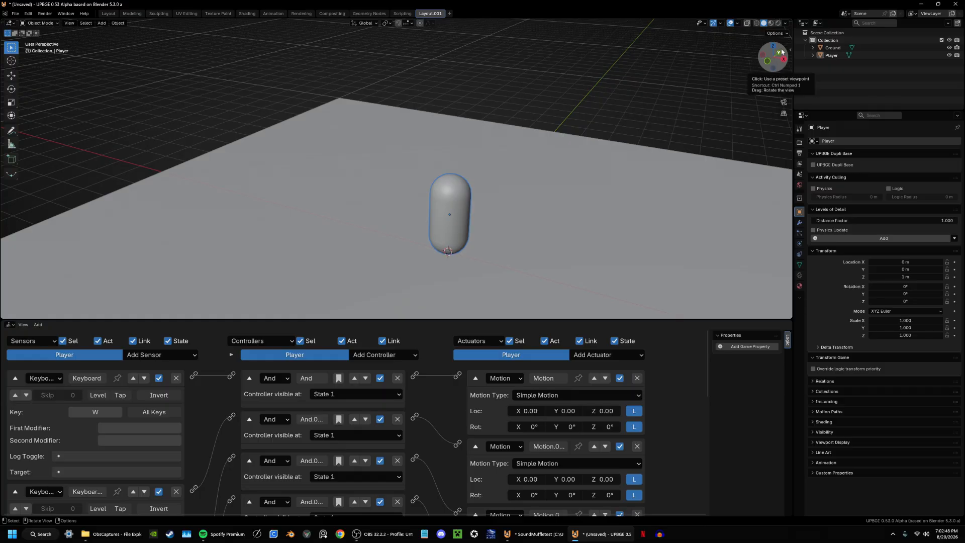
middle_click_drag(486, 279, 497, 393, "shift")
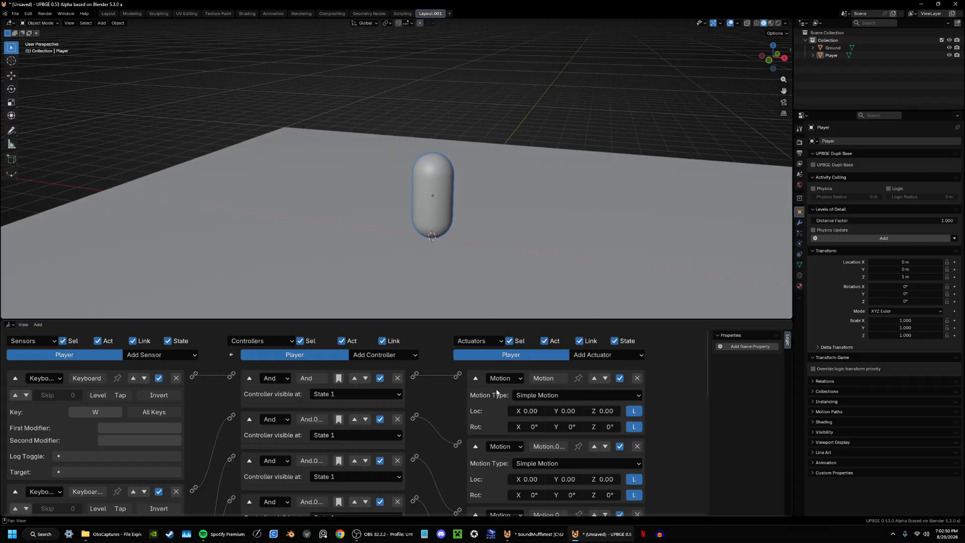
left_click(564, 411)
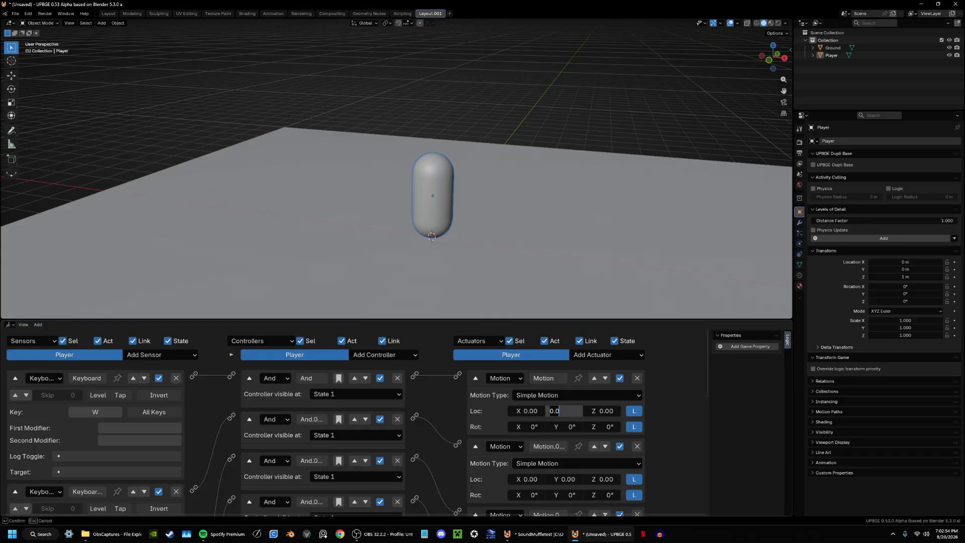
key("Return")
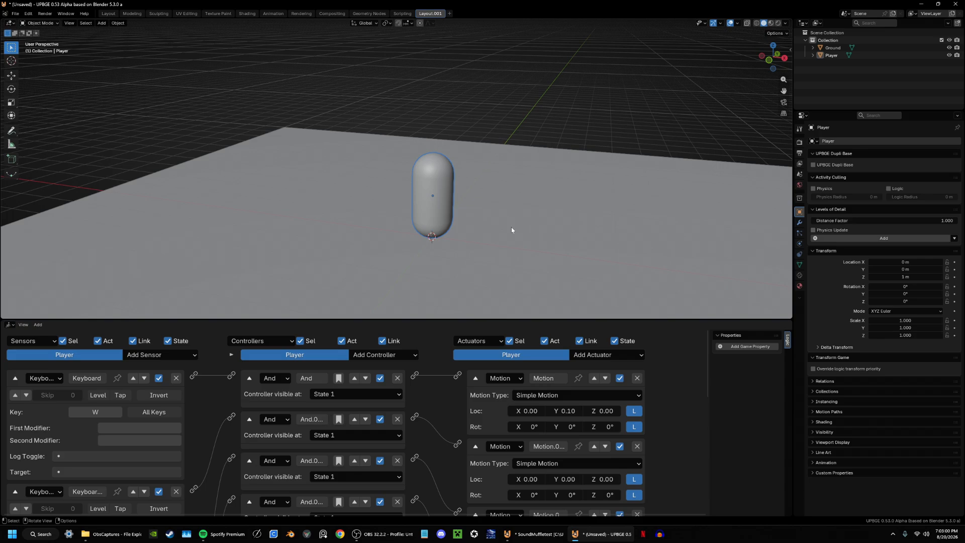
key("p")
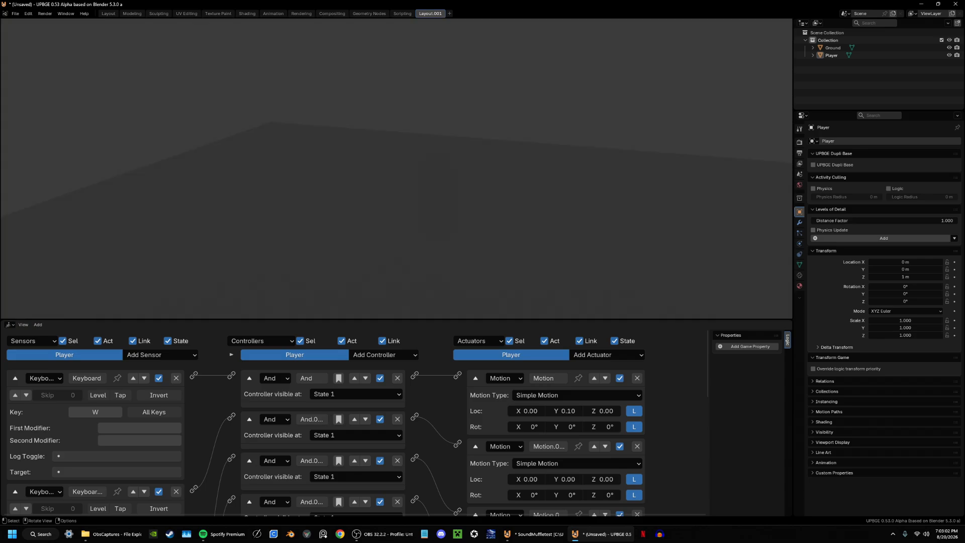
key("Escape")
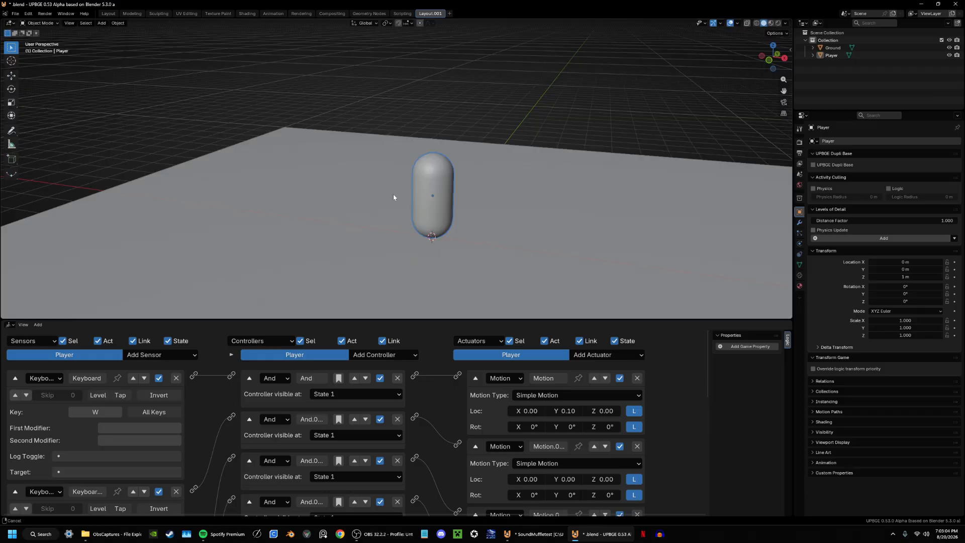
Step: Add a Sun light and move it to about X 4.43 m, Y 1.37 m, Z 3.48 m
key("shift+a")
type("sun")
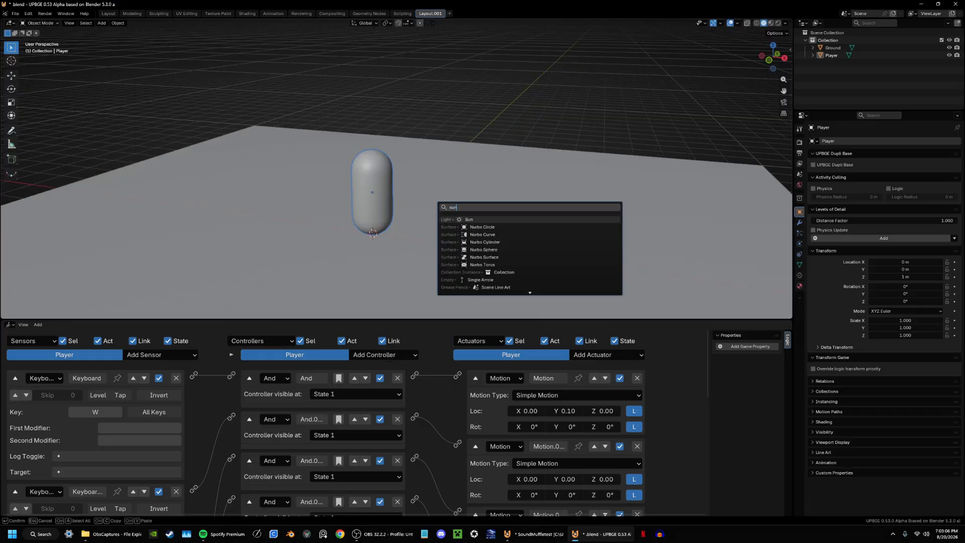
key("Return")
key("g")
key("z")
left_click(436, 69)
key("g")
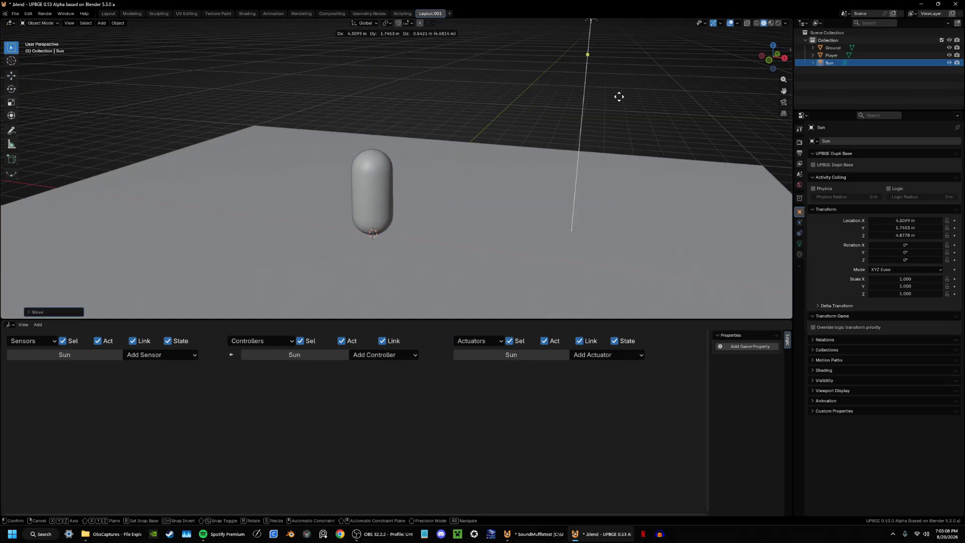
left_click(617, 164)
Step: Rotate the Sun to about -57°, 12°, -33° so it shines diagonally on the Player, and display the viewport with Rendered shading
key("r")
key("r")
left_click(611, 186)
key("z")
left_click(598, 136)
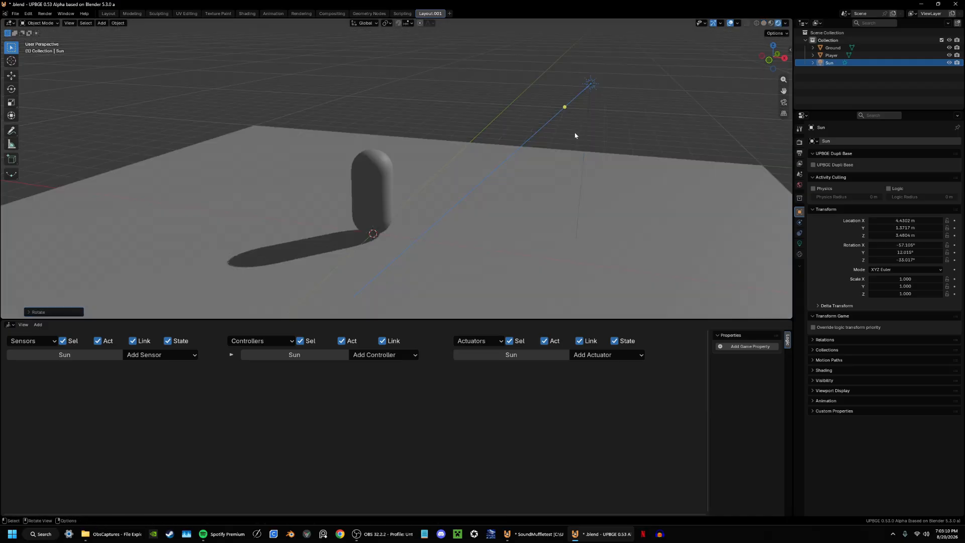
Step: Run the game to test the Player's W key movement under the sunlight, and stop it
scroll(522, 165, "up", 3)
key("p")
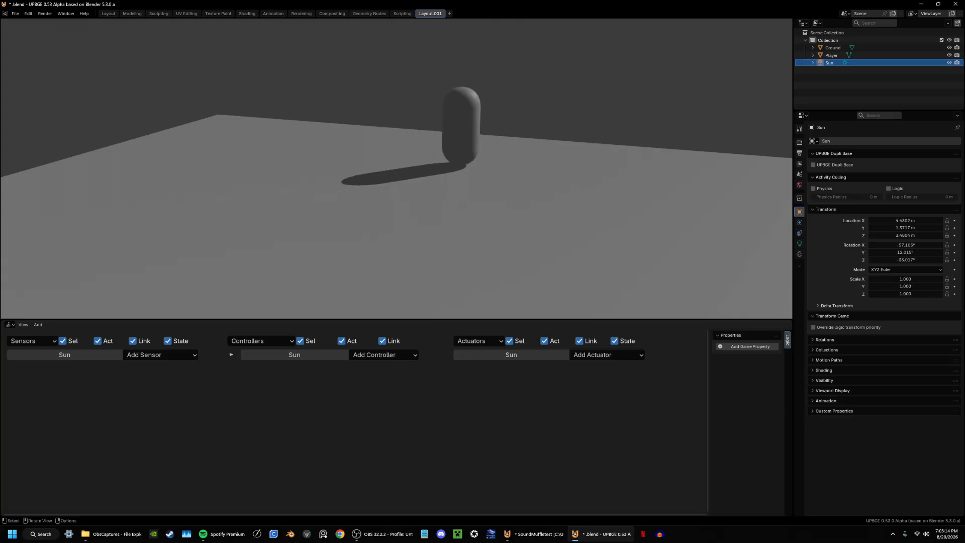
key("Escape")
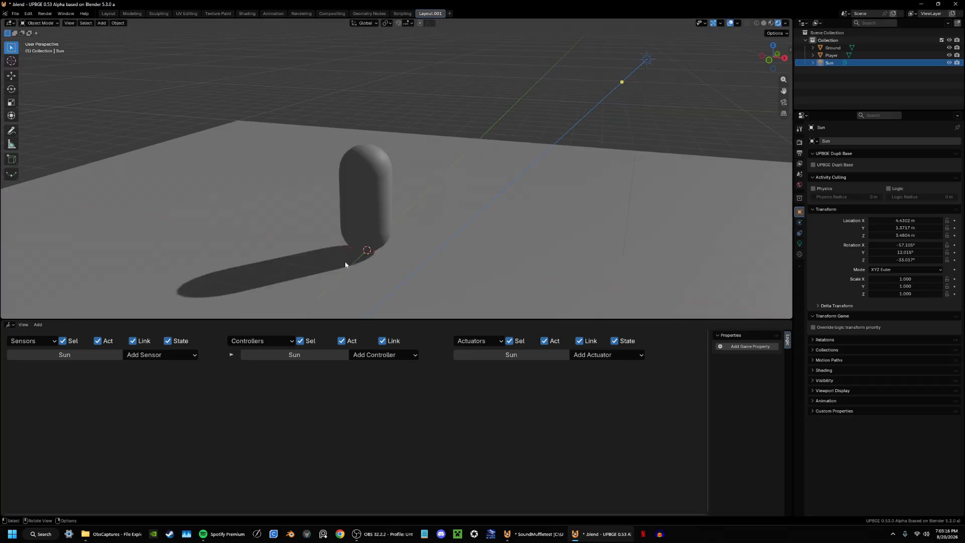
Step: Select the Player and collapse the W key's Keyboard sensor, And controller and Motion actuator
left_click(374, 218)
middle_click_drag(418, 442, 374, 428)
scroll(317, 413, "down", 1)
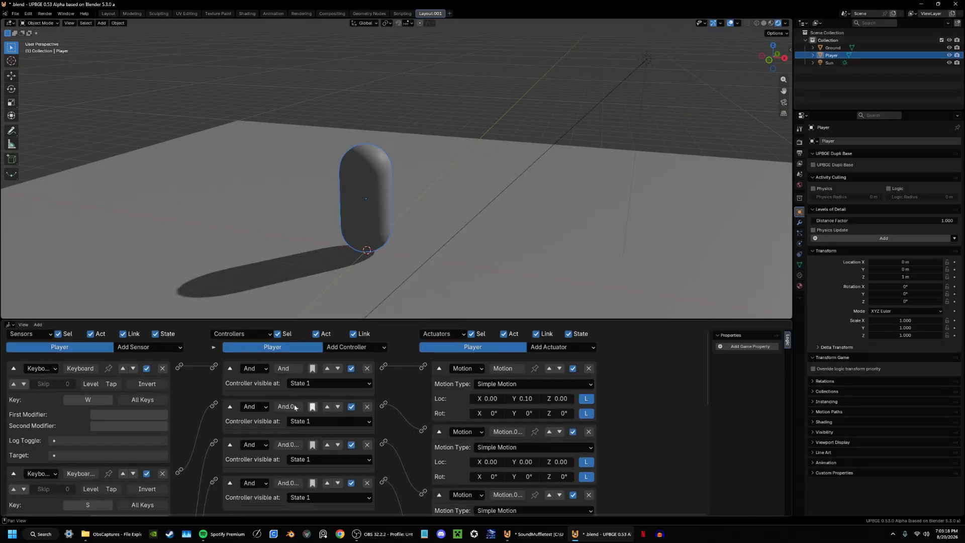
left_click(14, 369)
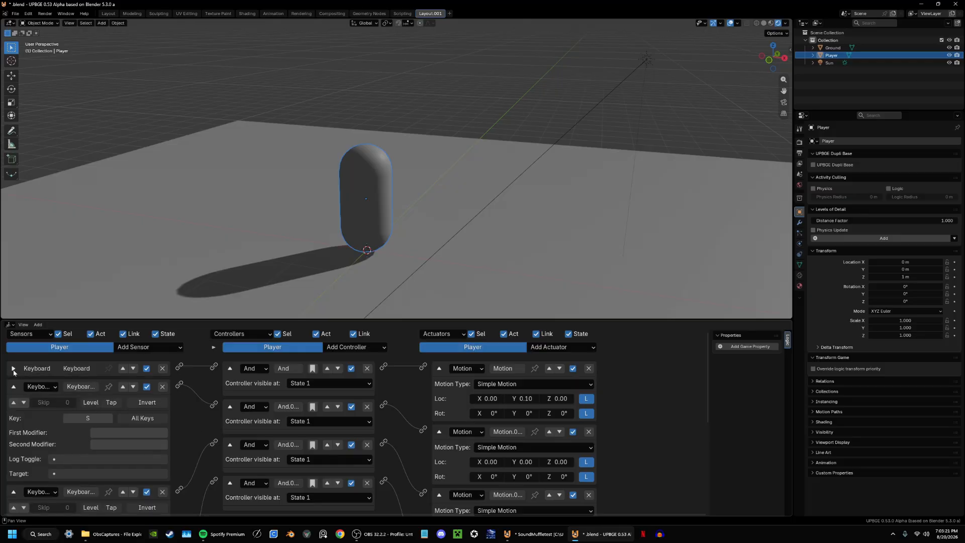
left_click(230, 368)
left_click(438, 368)
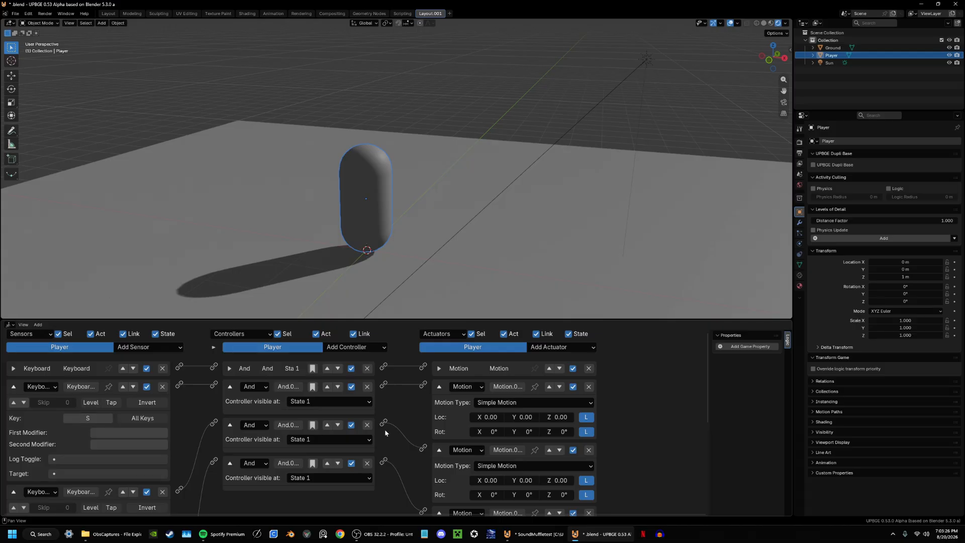
Step: Enter the Y location for the S key's Motion actuator and collapse its sensor, controller and actuator
left_click(522, 417)
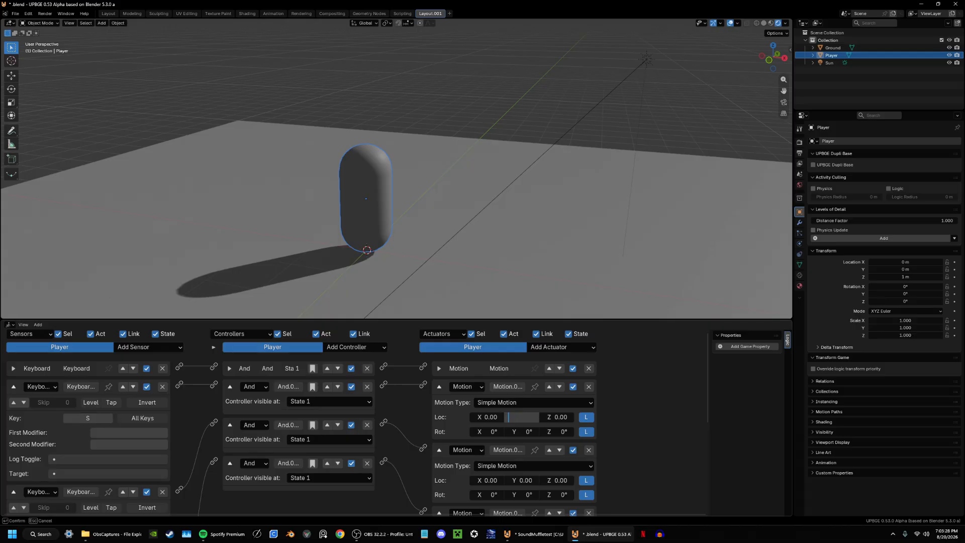
key("Return")
left_click_drag(13, 386, 439, 386)
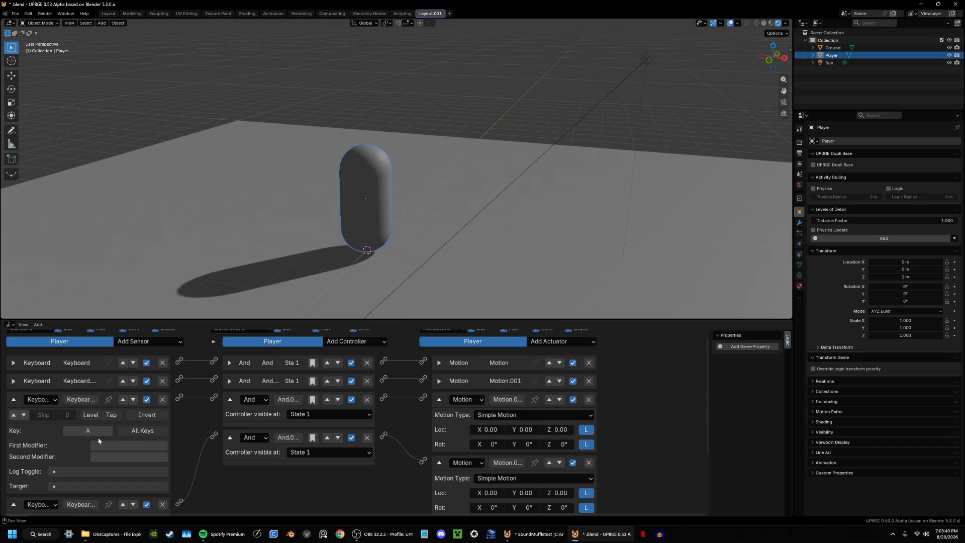
Step: Set the A key's Motion actuator X location to -0.10 and the D key's to 0.10, collapsing the A key's sensor and actuator
left_click(485, 429)
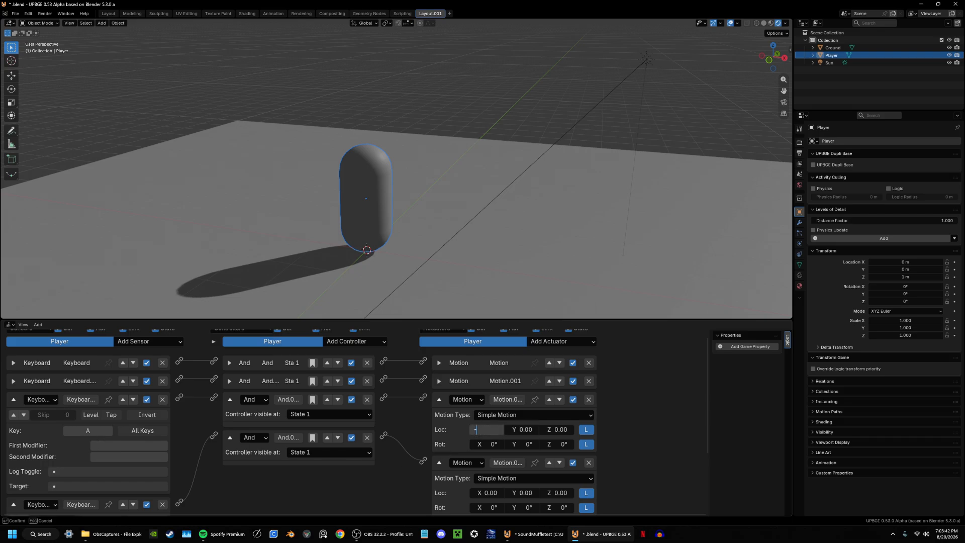
key("Return")
middle_click_drag(491, 112, 503, 119)
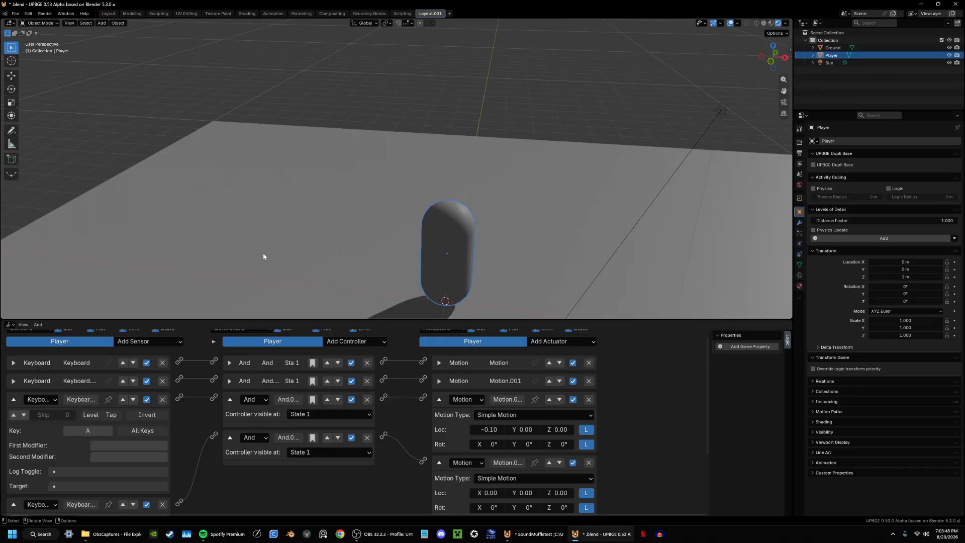
left_click(438, 399)
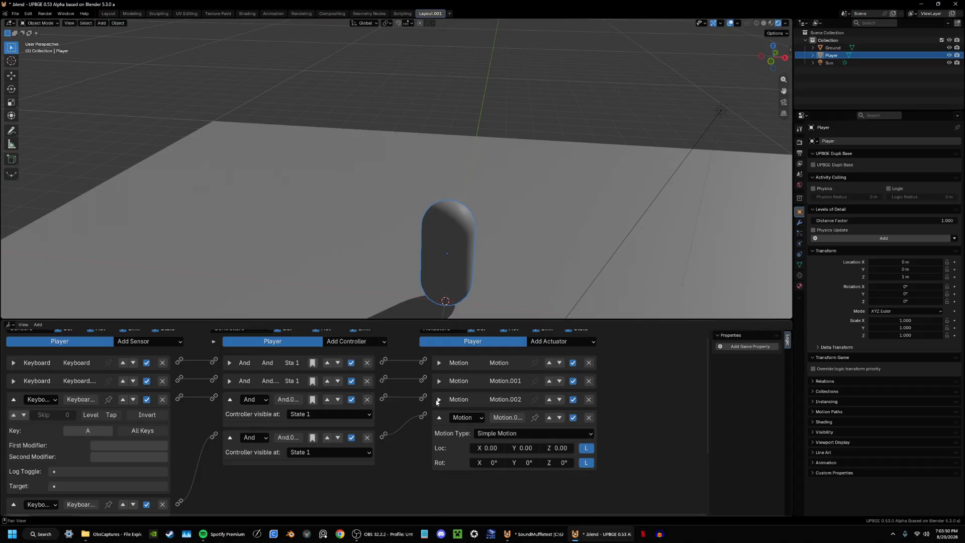
left_click(13, 399)
Step: Run the game to test the Player's movement in all four directions with the W, A, S and D keys, and stop it
key("p")
key("w")
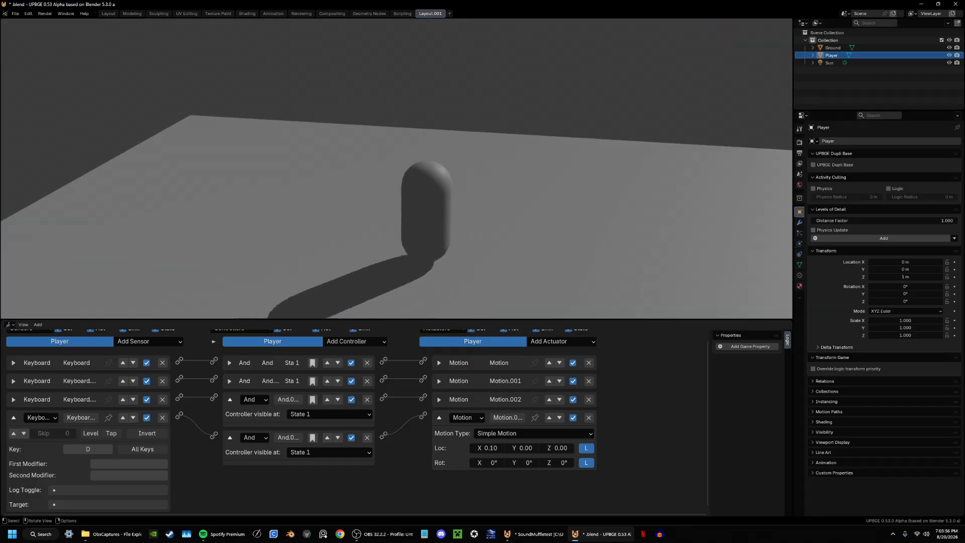
key("d")
key("s")
key("a")
key("w")
key("d")
key("s")
key("a")
key("a")
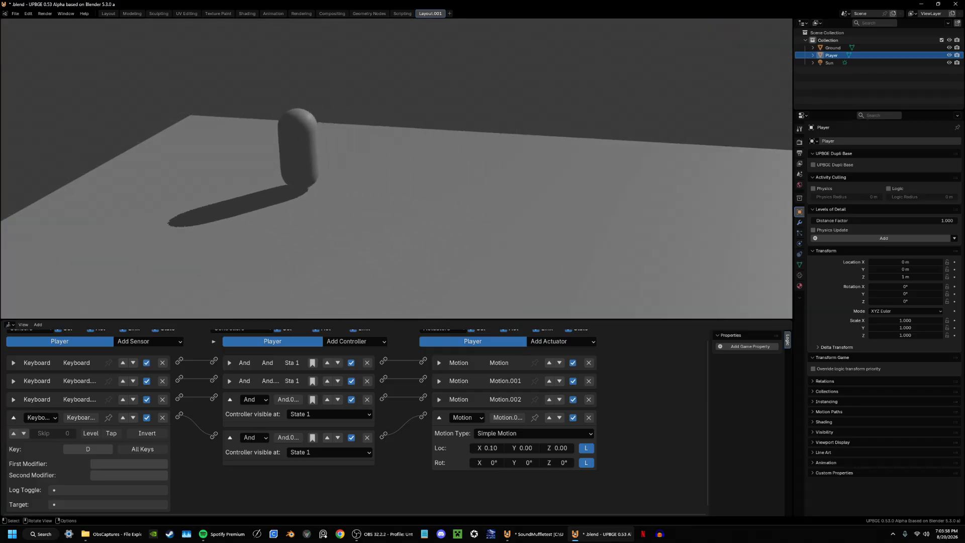
key("s")
key("d")
key("s")
key("a")
key("w")
key("d")
key("s")
key("w")
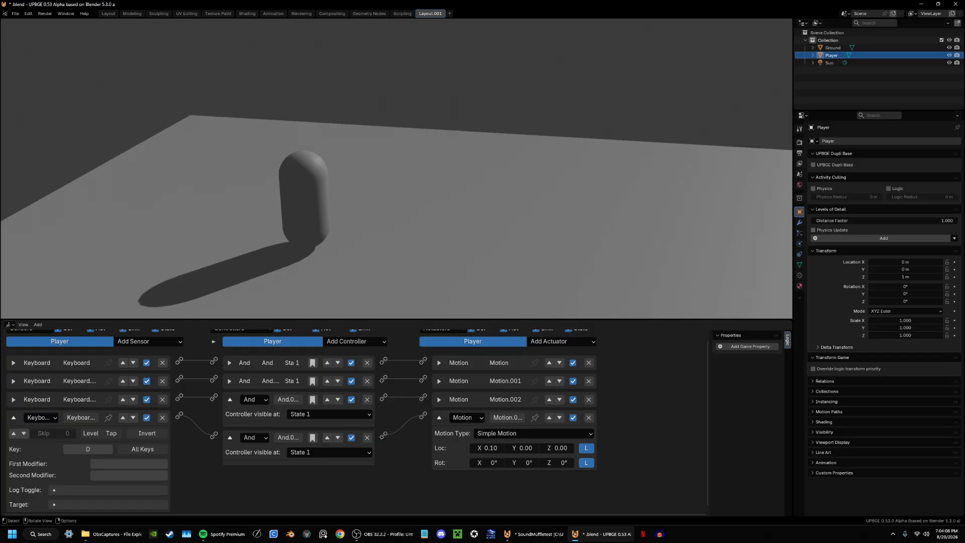
key("Escape")
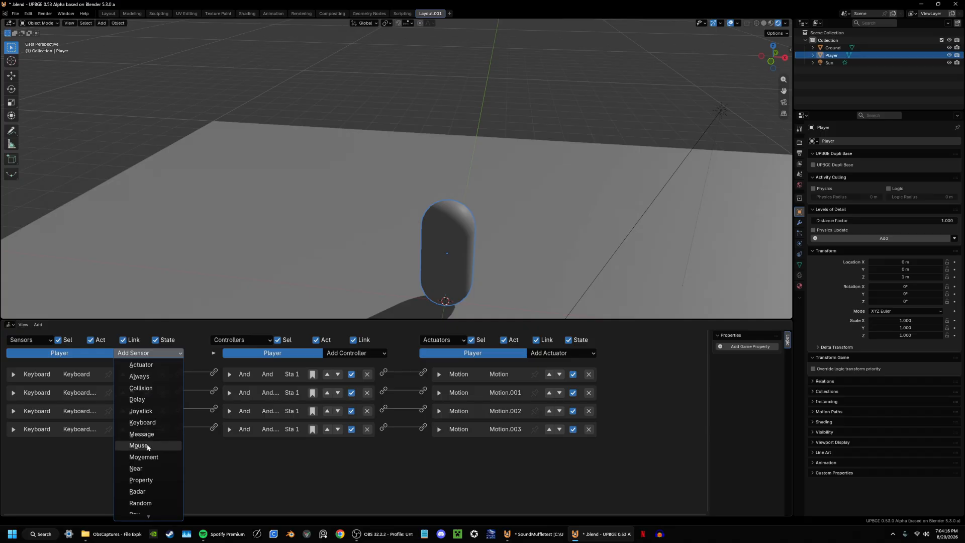
Step: Add a Mouse sensor to the Player with the Movement event and true level triggering
left_click(148, 447)
left_click(64, 478)
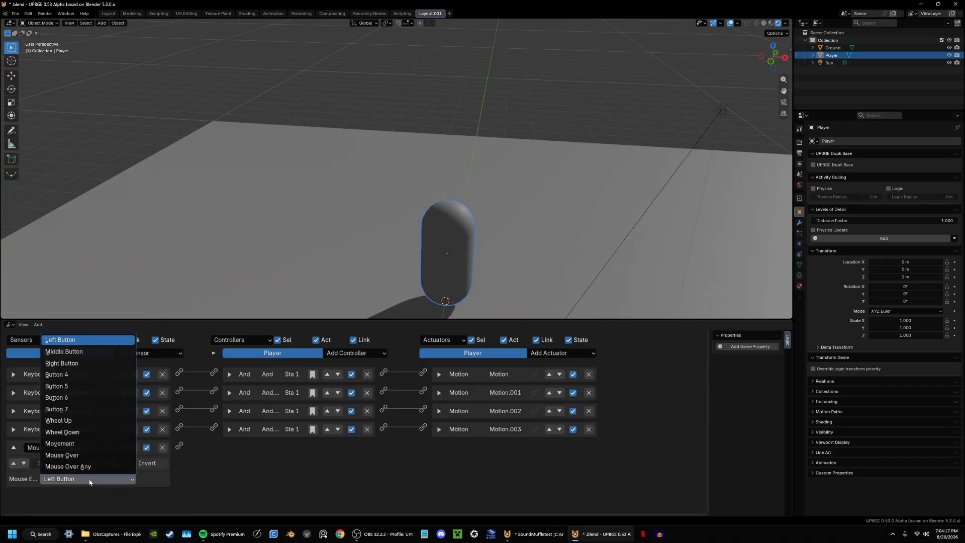
left_click(62, 444)
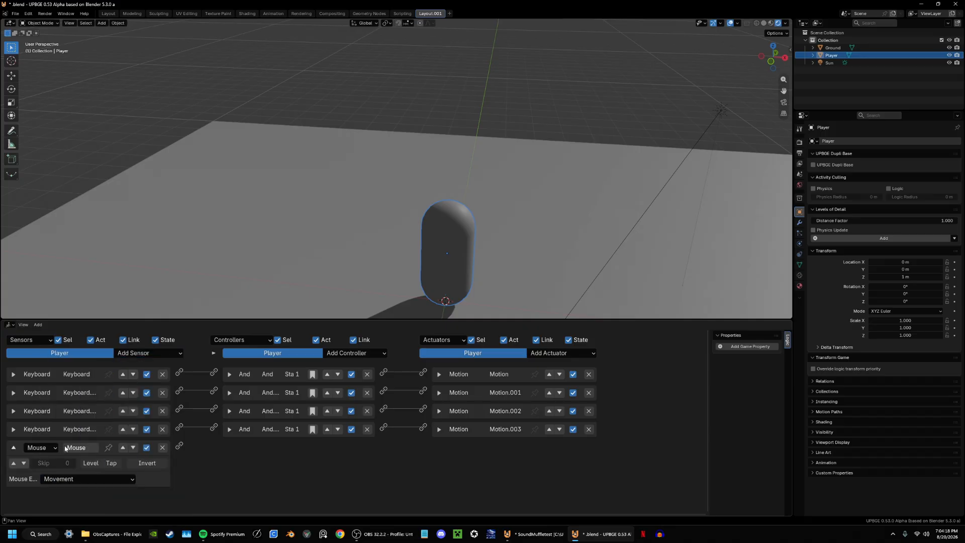
left_click(13, 464)
Step: Add a Mouse actuator to the Player, link it to the Mouse sensor through an And controller, and set its mode to Look
left_click(538, 353)
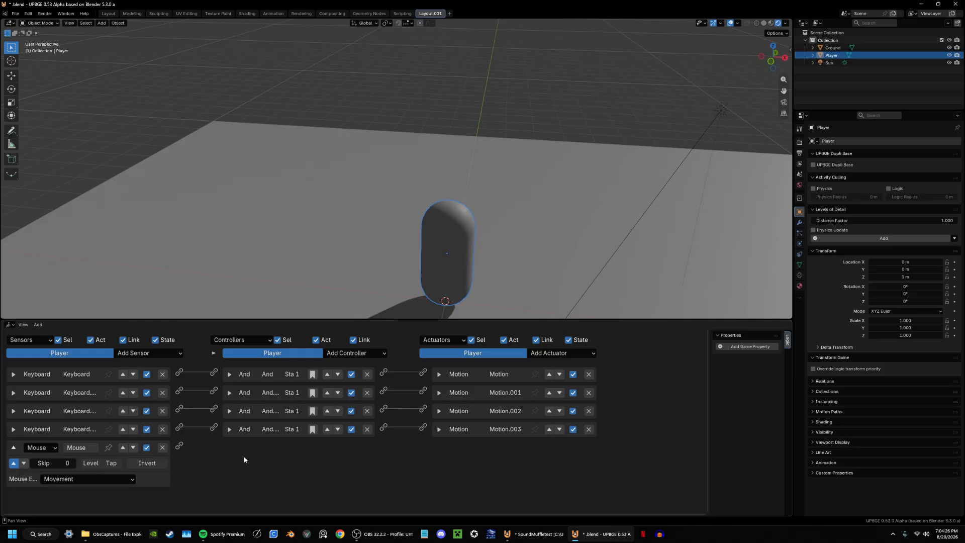
left_click(568, 358)
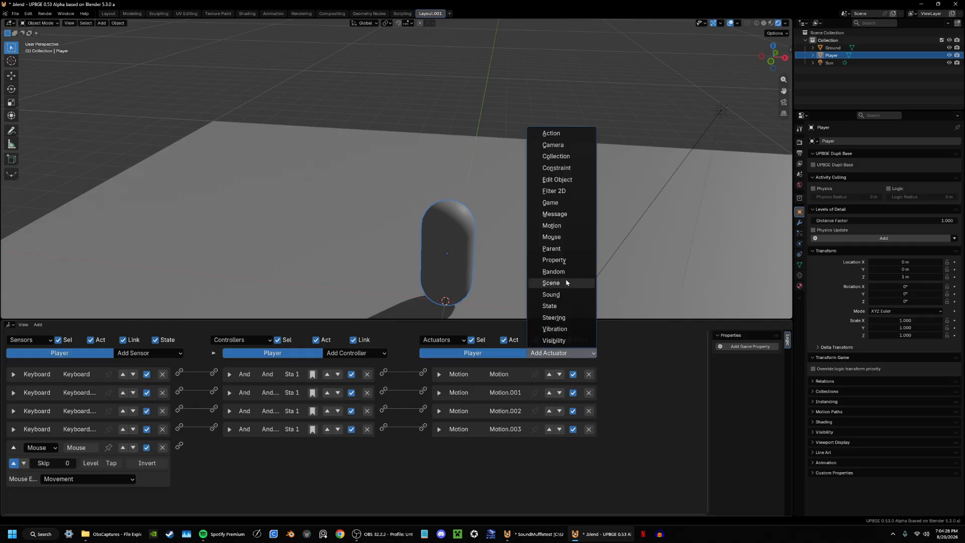
left_click(552, 238)
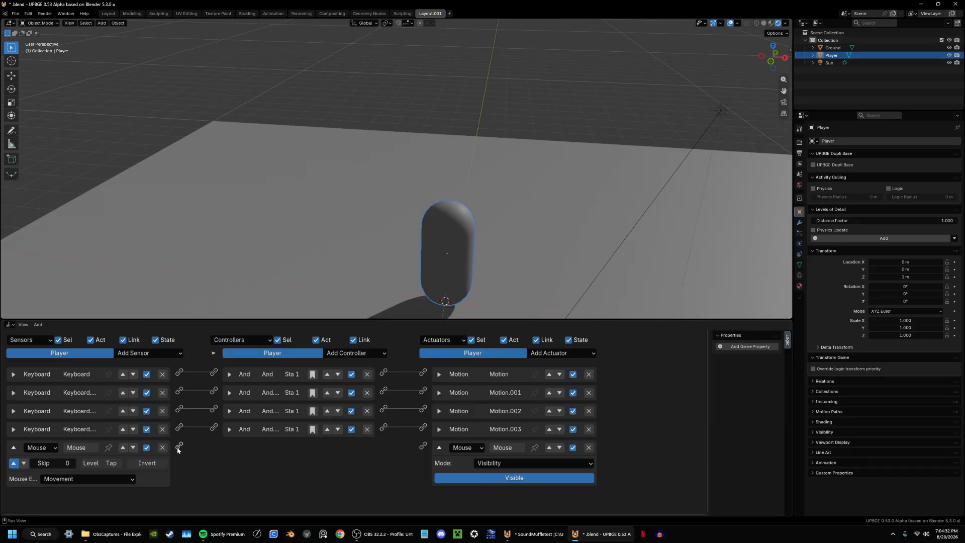
left_click_drag(178, 449, 422, 446)
left_click(490, 463)
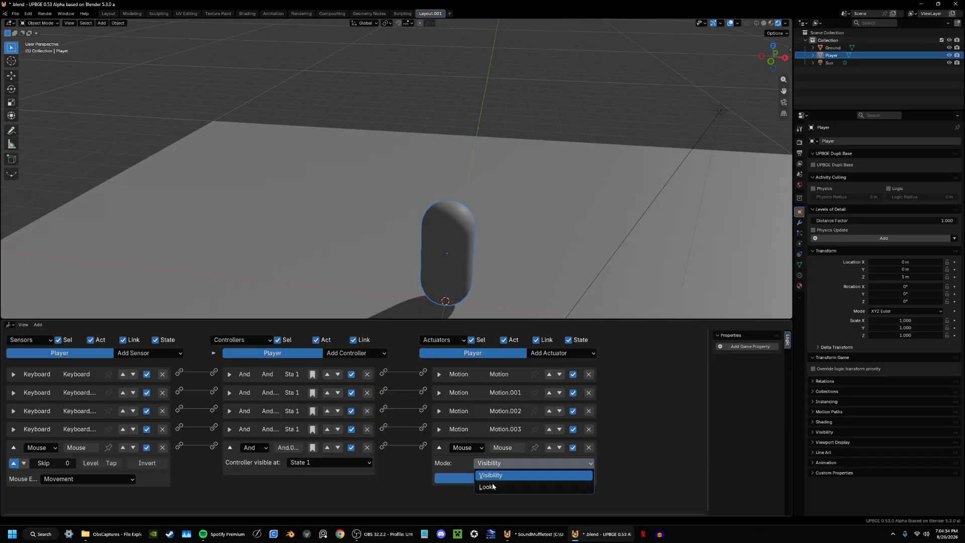
left_click(490, 486)
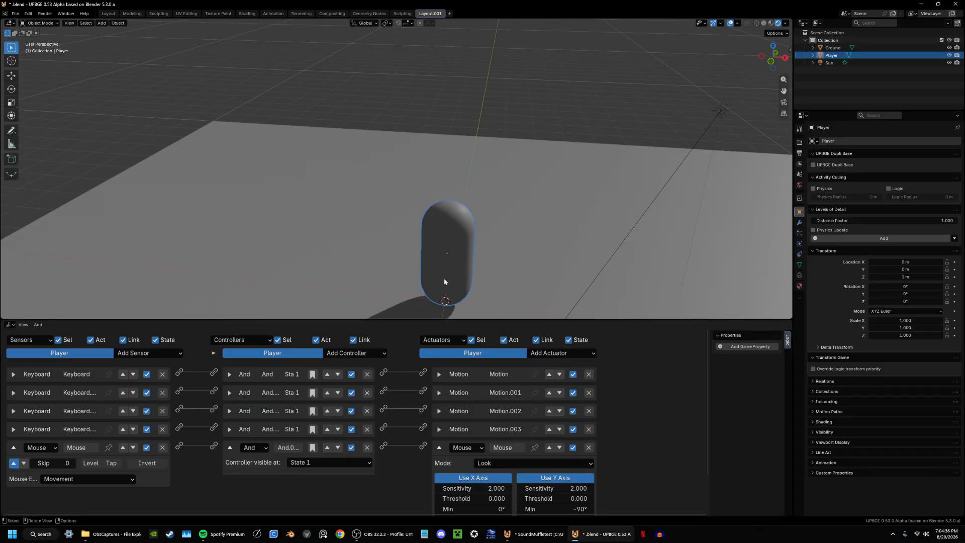
Step: Run the game to test rotating the Player with mouse look on both axes, and stop it
middle_click_drag(445, 281, 417, 259)
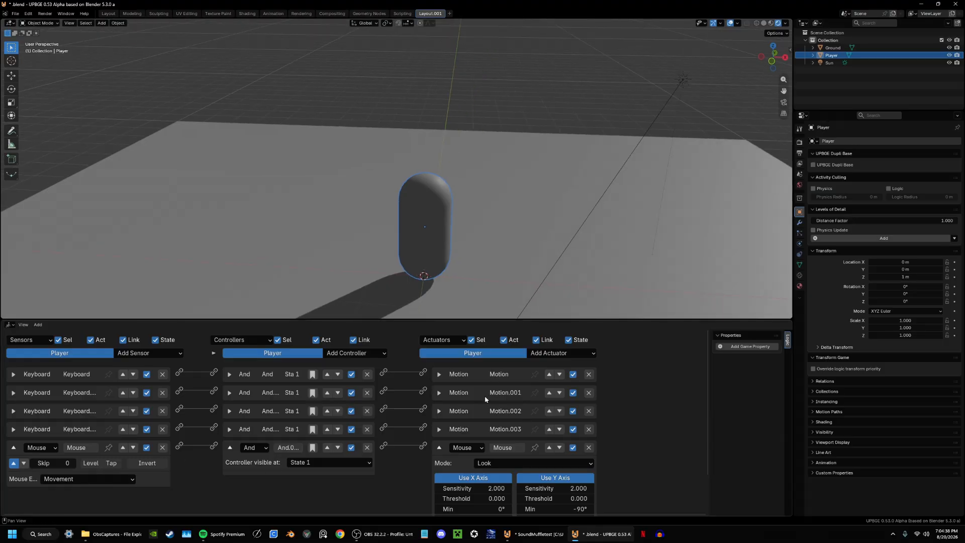
key("p")
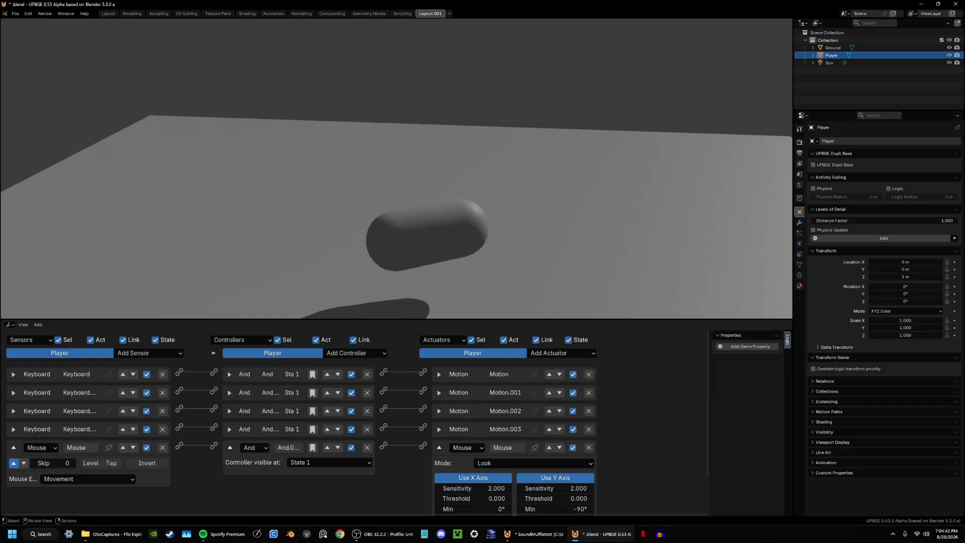
key("Escape")
Step: Disable Use Y Axis in the Player's Mouse actuator, and run and stop the game to test the mouse look
left_click(549, 478)
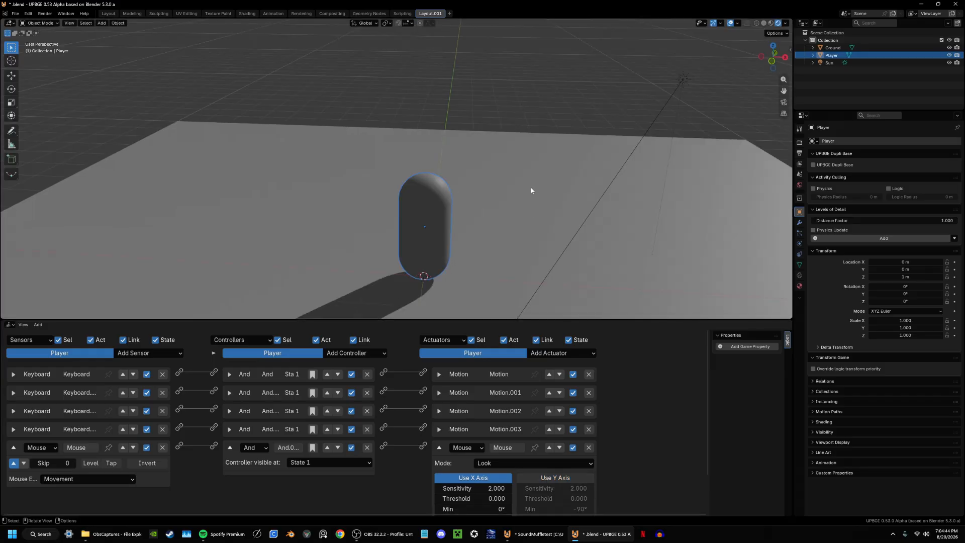
key("p")
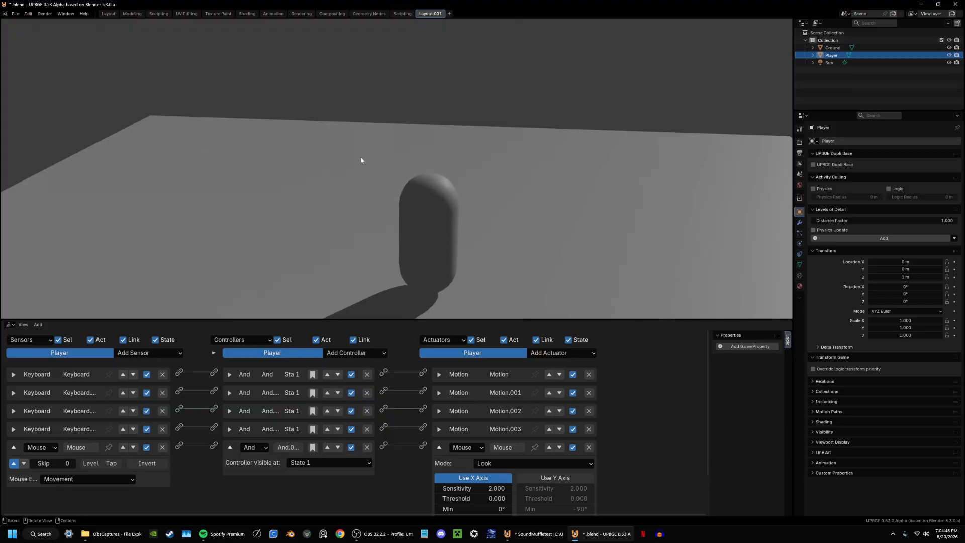
key("Escape")
key("z")
left_click(606, 255)
mouse_move(491, 239)
middle_mouse_down("shift")
mouse_move(362, 185)
mouse_move(367, 155)
middle_mouse_up("shift")
key("z")
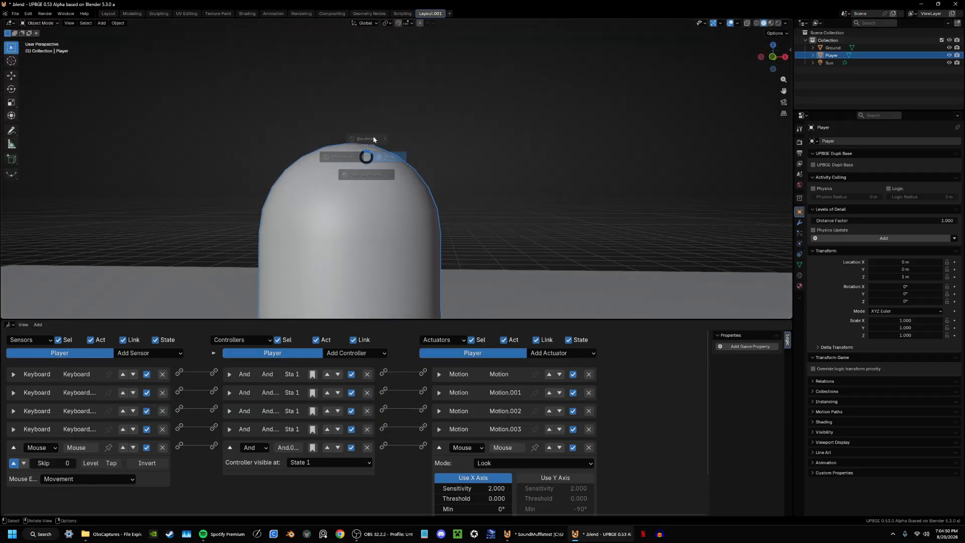
left_click(373, 138)
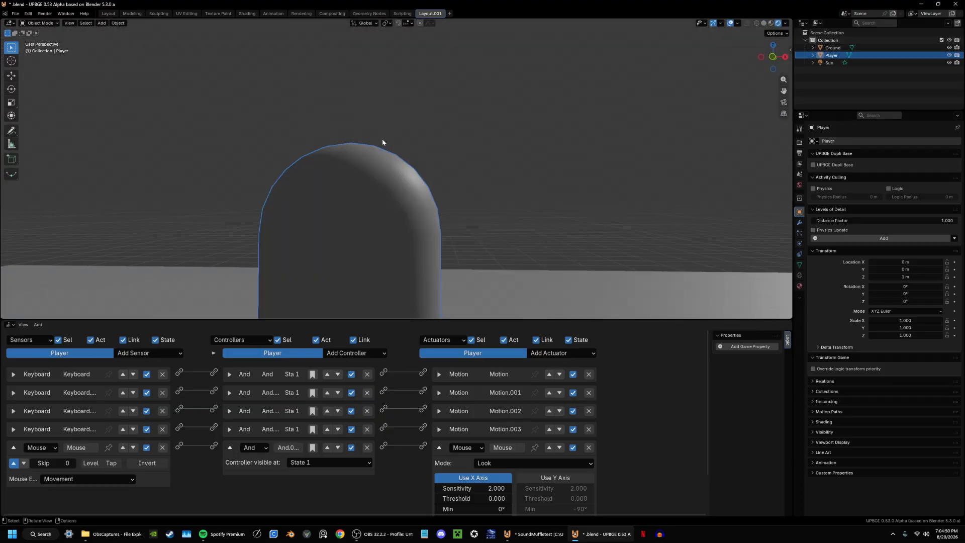
left_click(772, 56)
key("shift+a")
type("c")
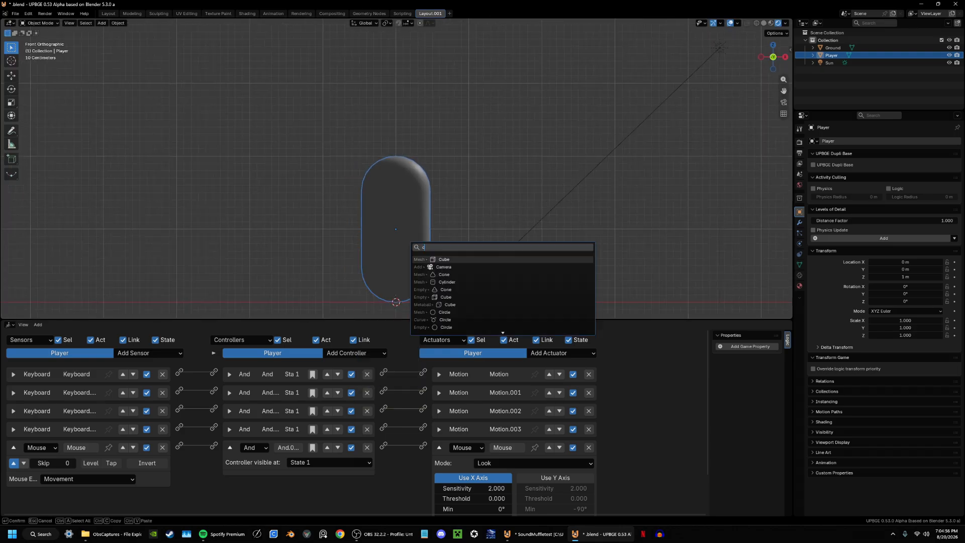
key("Escape")
Step: Add a Camera in front view and move it up along Z about 1.69 m to the Player's head height
middle_click_drag(483, 177, 453, 181)
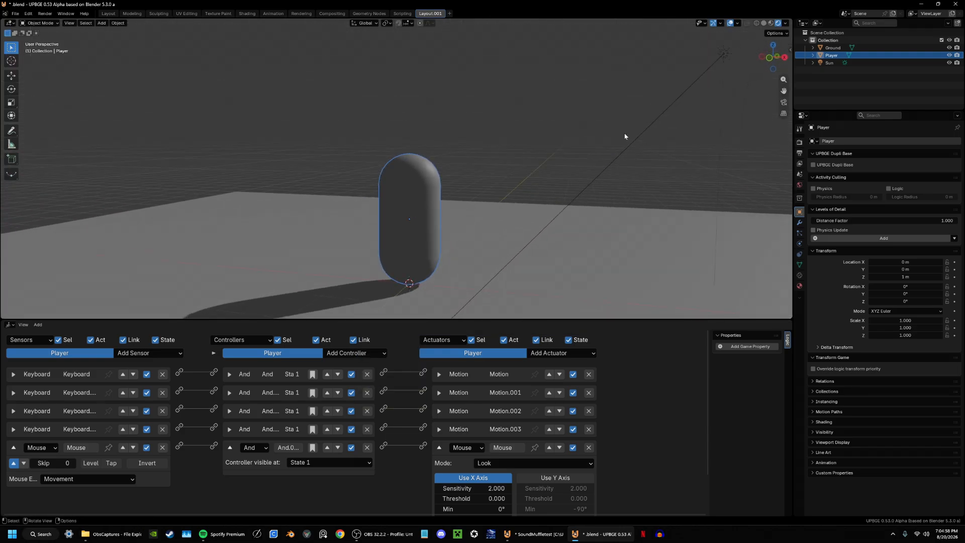
left_click(766, 61)
key("shift+a")
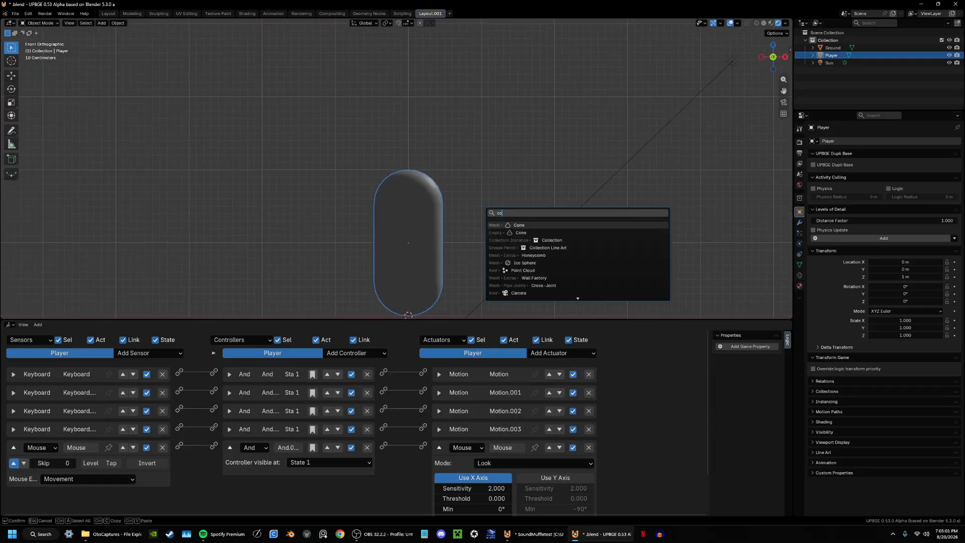
type("ca")
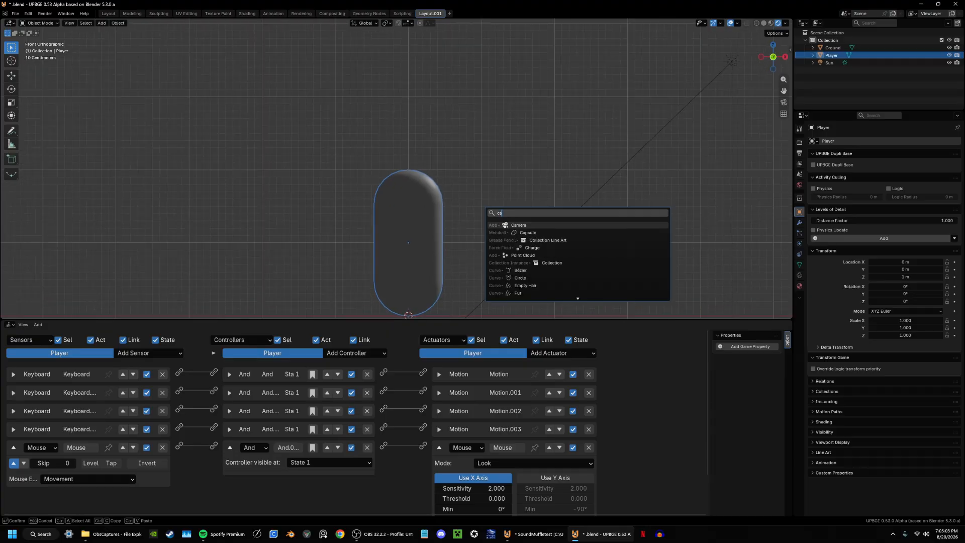
key("Return")
key("g")
key("z")
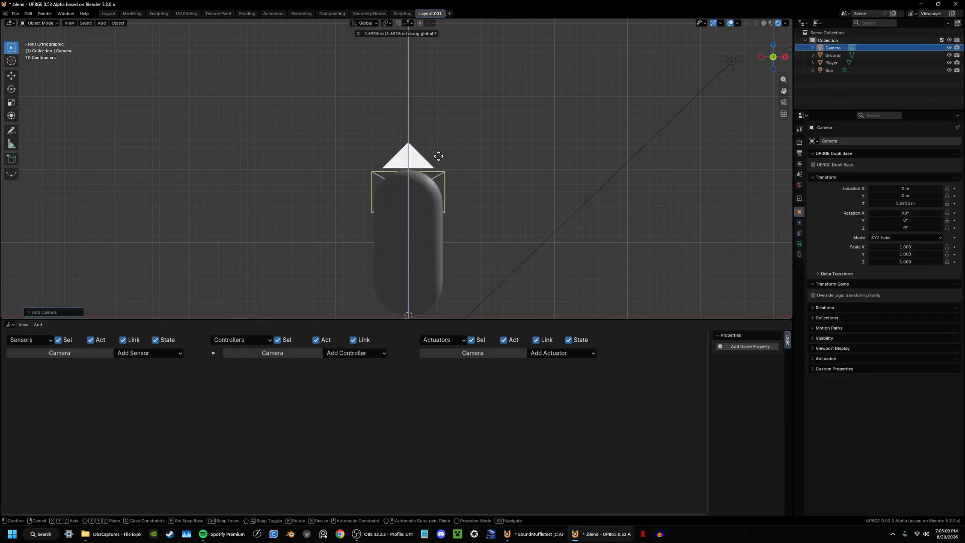
left_click(437, 157)
Step: Change the Camera's lens unit to Field of View and set the field of view to 100°
middle_click_drag(302, 280, 233, 270)
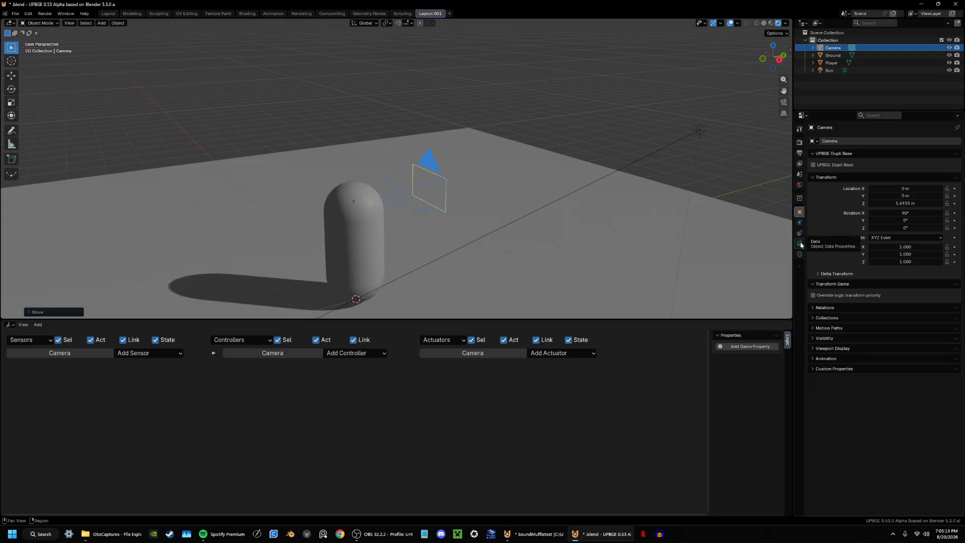
left_click(799, 244)
left_click(900, 196)
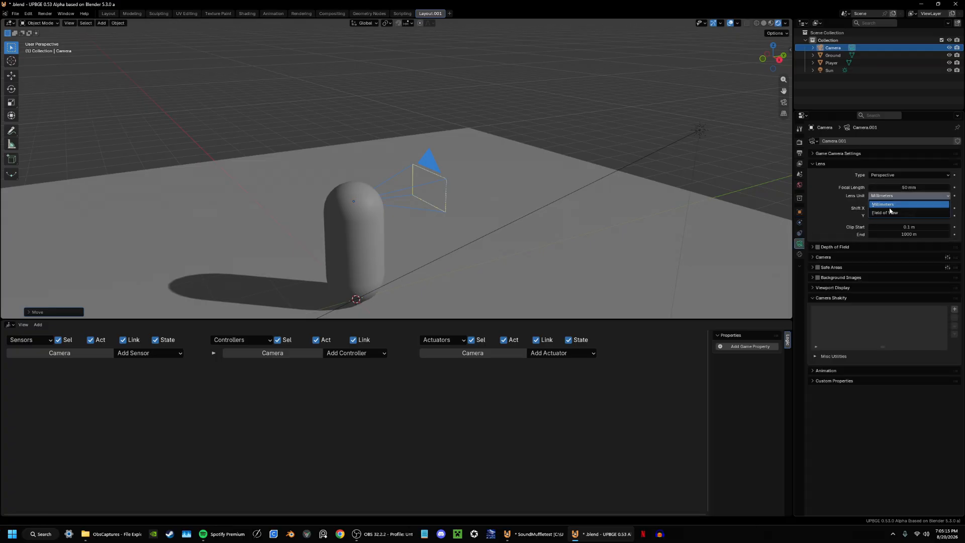
left_click(887, 213)
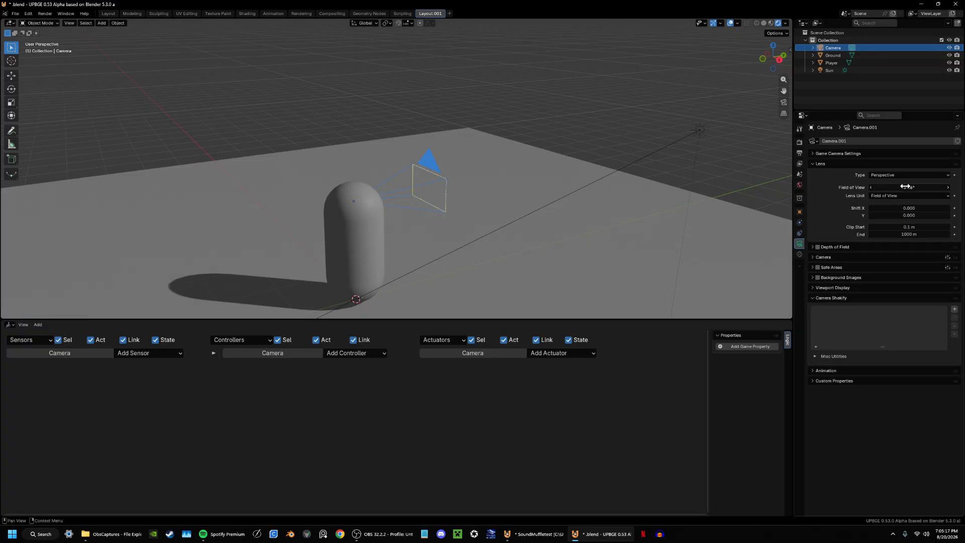
left_click(889, 187)
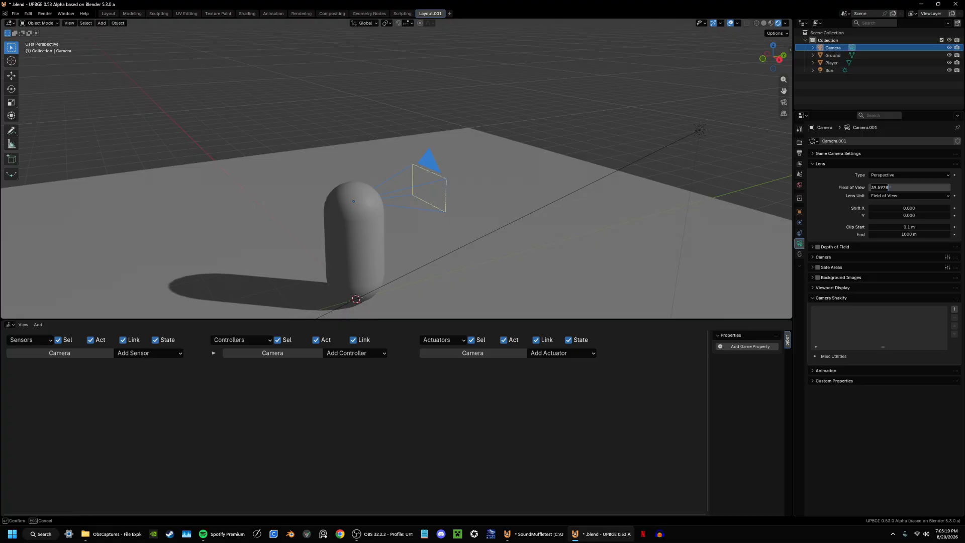
type("100")
key("Return")
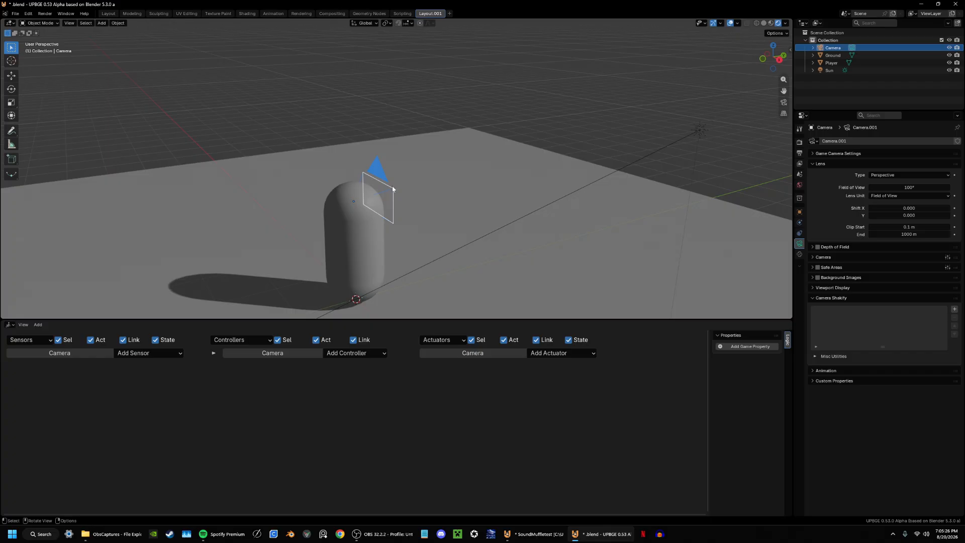
Step: Parent the Camera to the Player with the Object option
left_click(351, 190)
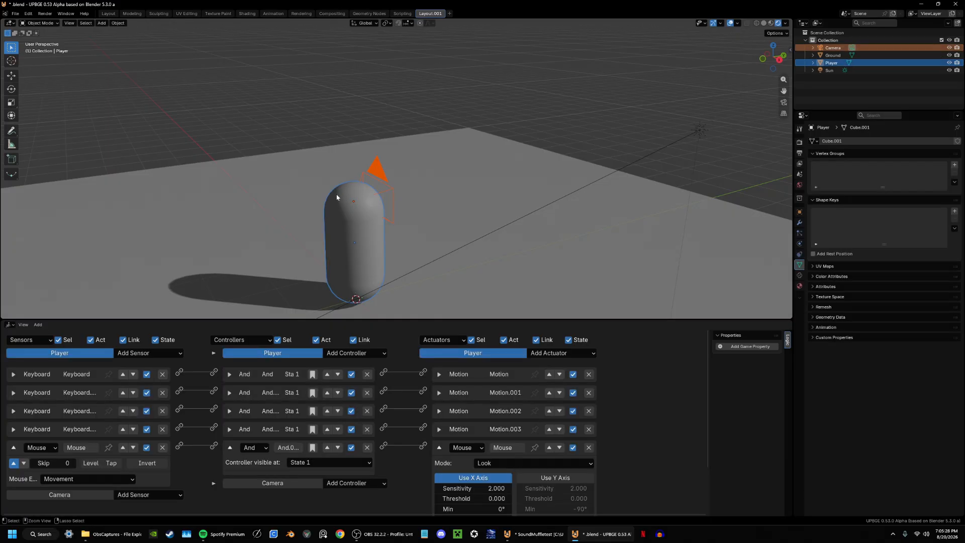
key("ctrl+p")
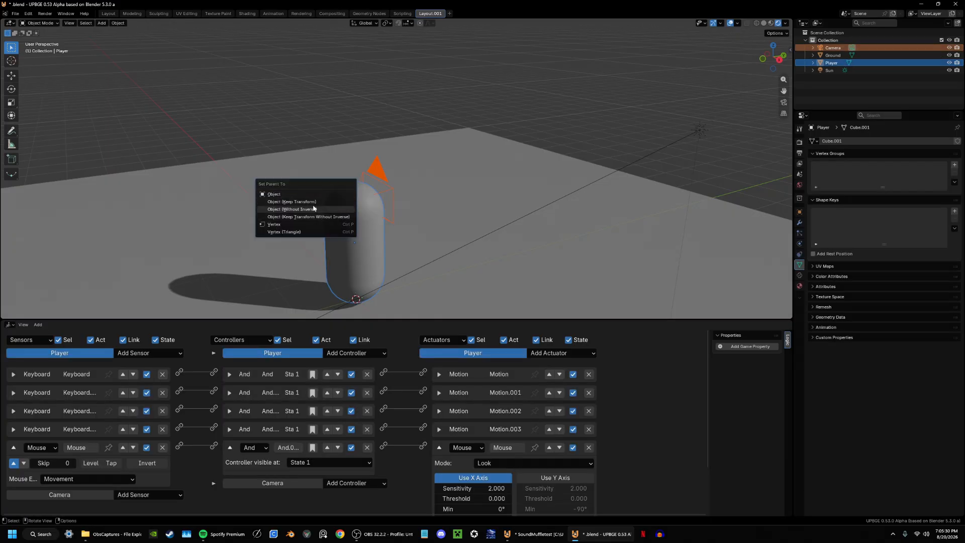
left_click(279, 195)
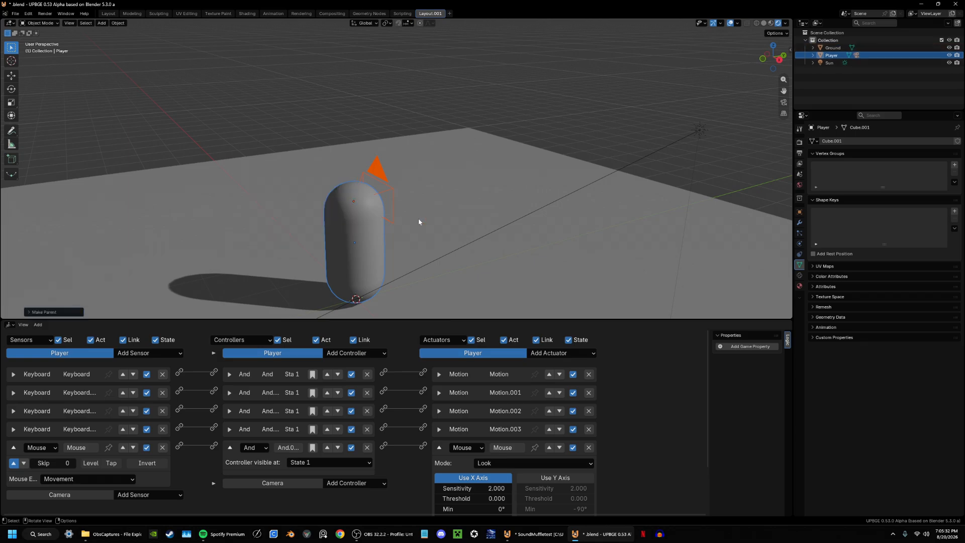
Step: Try moving the Player to check that the Camera follows it, and cancel the move
left_click(378, 206)
key("g")
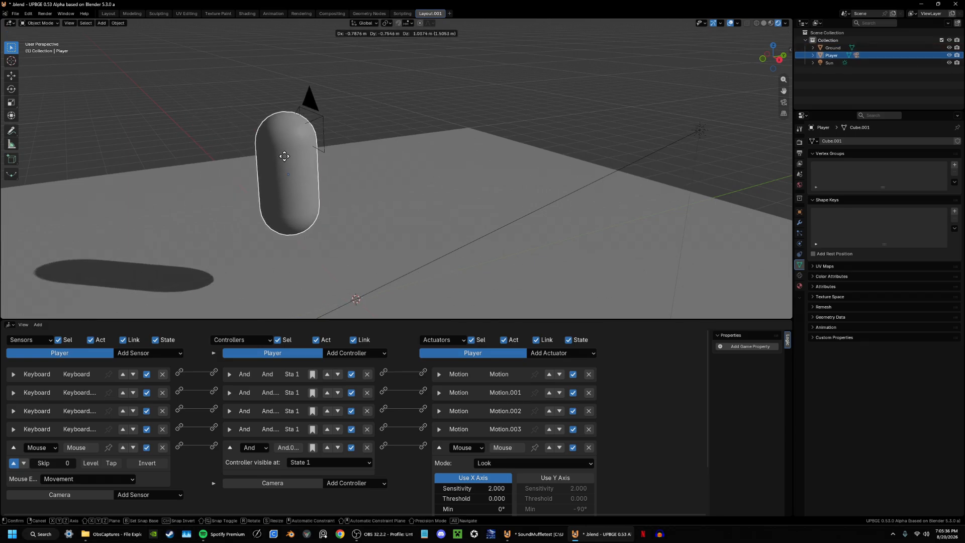
right_click(383, 100)
Step: Add a Mouse sensor to the Camera with Movement as its mouse event
left_click(381, 175)
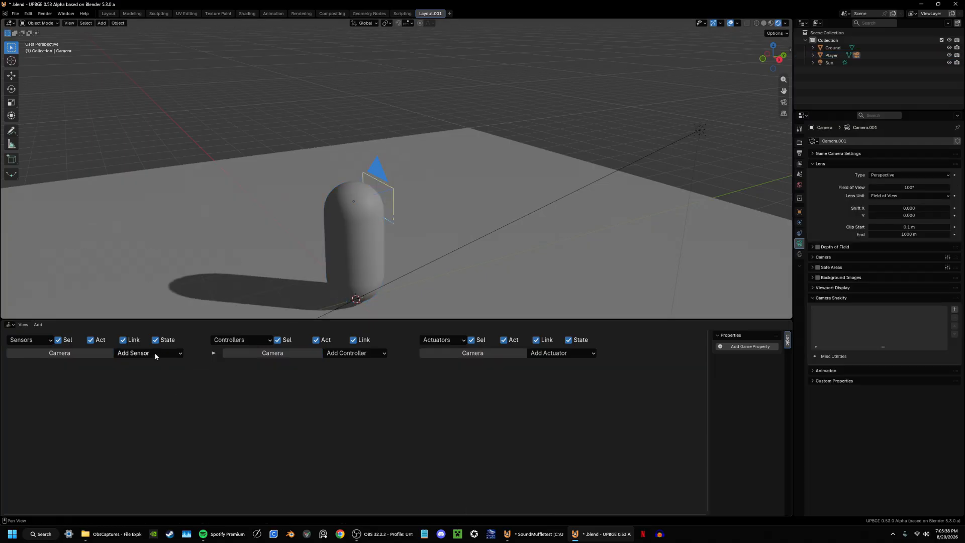
left_click(130, 353)
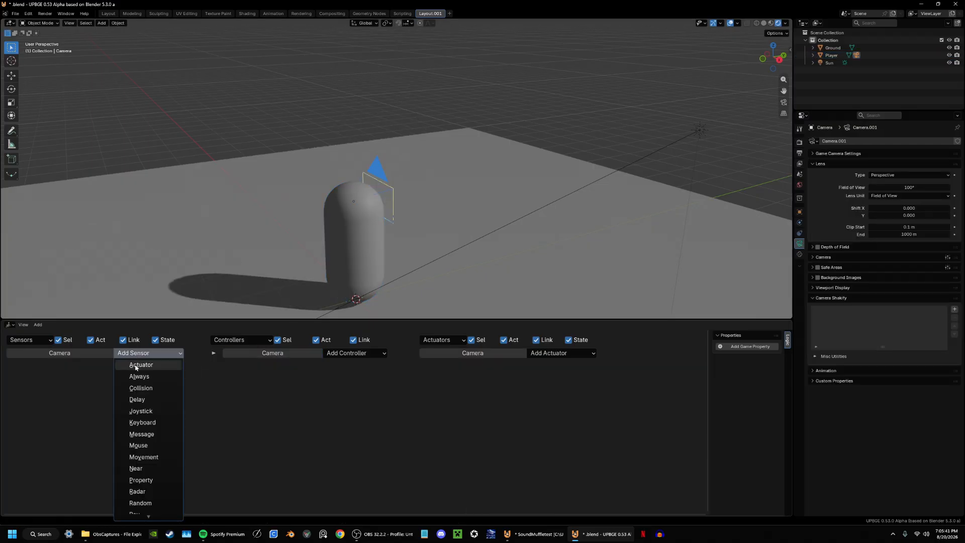
left_click(139, 446)
left_click(86, 406)
left_click(71, 370)
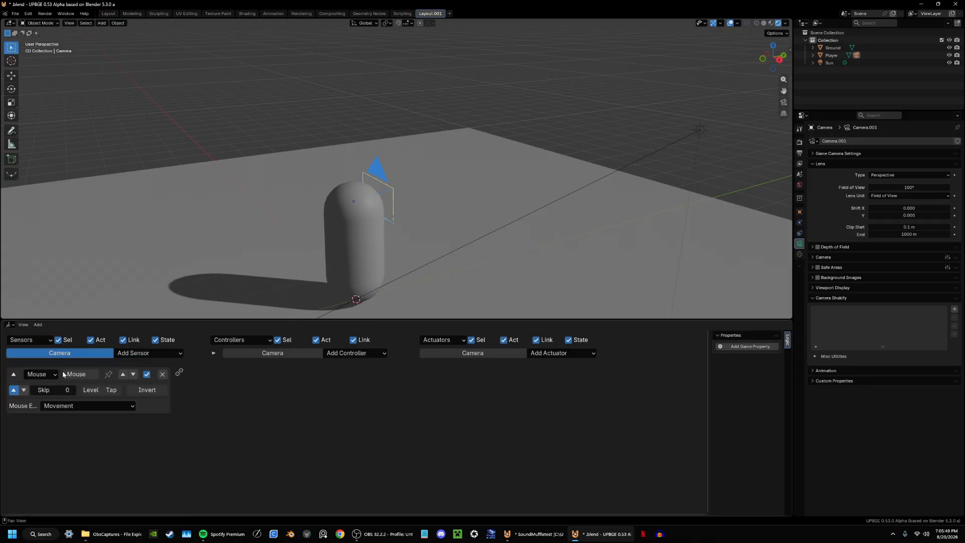
left_click(549, 352)
left_click(546, 232)
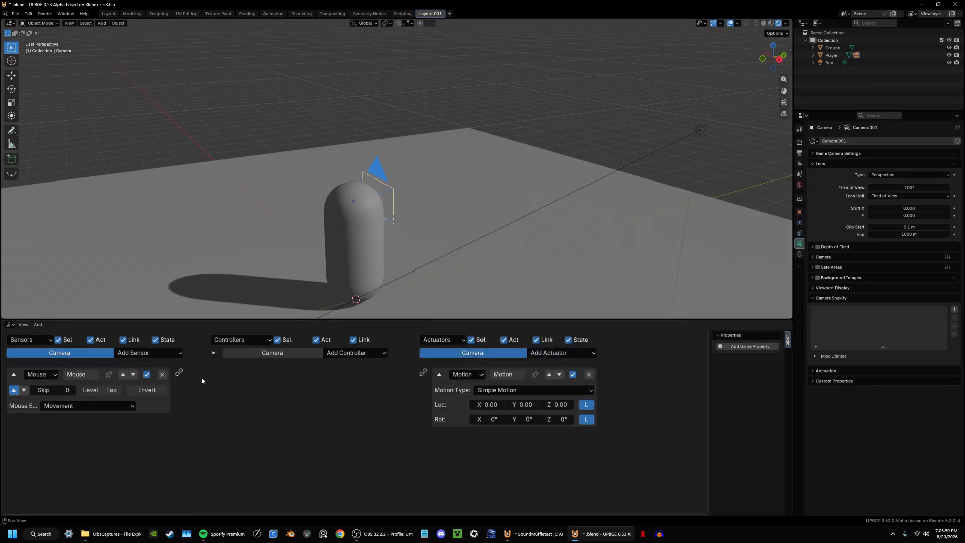
left_click(588, 374)
Step: Add a Mouse actuator to the Camera and link the Mouse sensor to it through an And controller
left_click(549, 353)
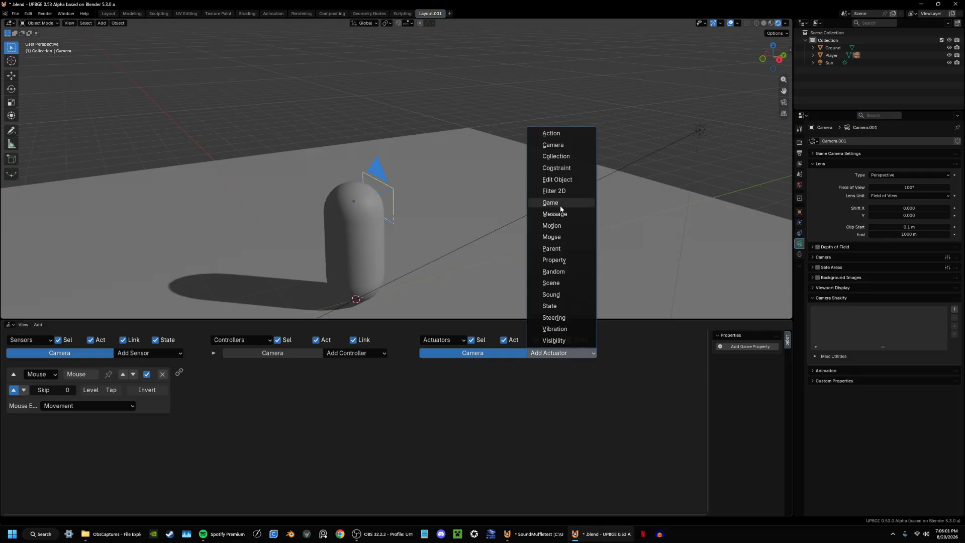
left_click(554, 340)
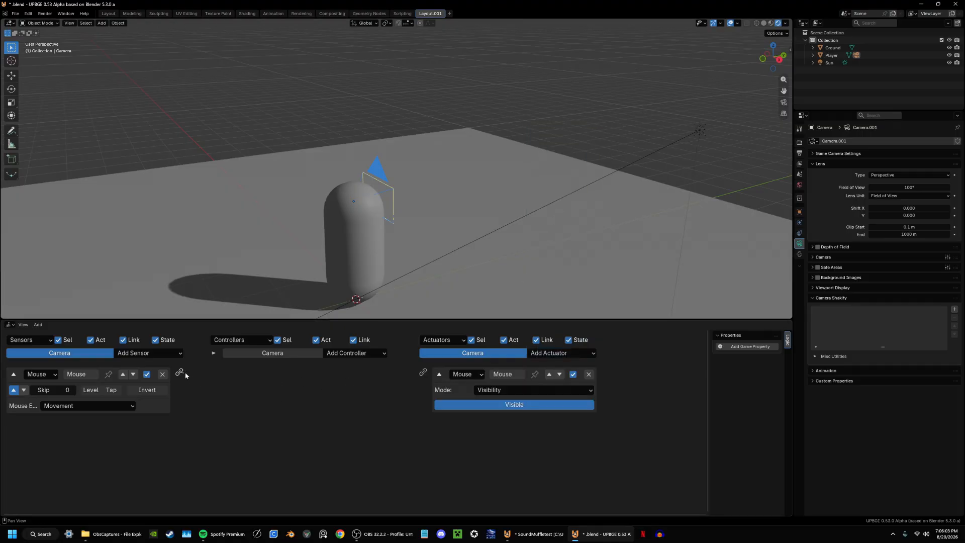
left_click_drag(181, 373, 423, 372)
Step: Set the Camera's Mouse actuator to Look mode and disable Use X Axis, leaving only Use Y Axis
left_click(483, 390)
left_click(500, 413)
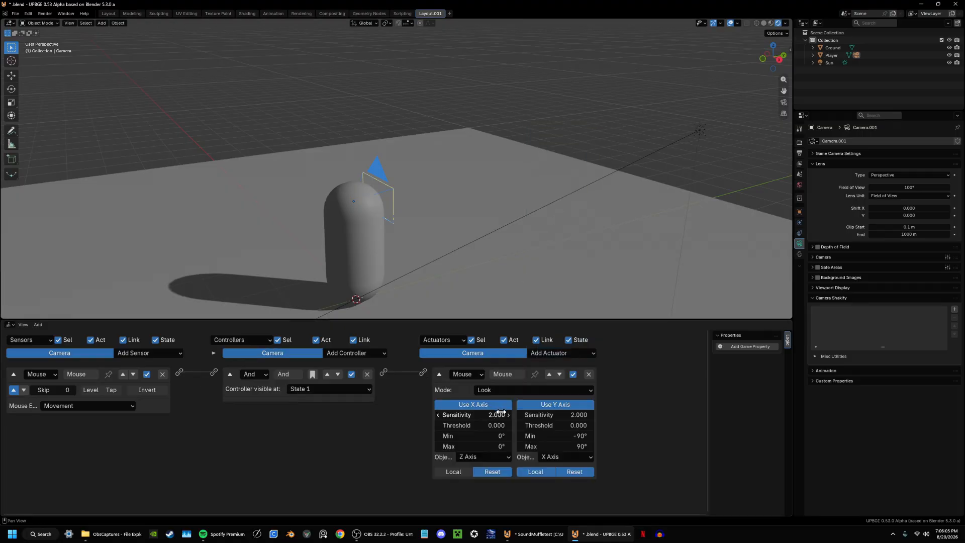
left_click(500, 404)
left_click(501, 403)
left_click(500, 404)
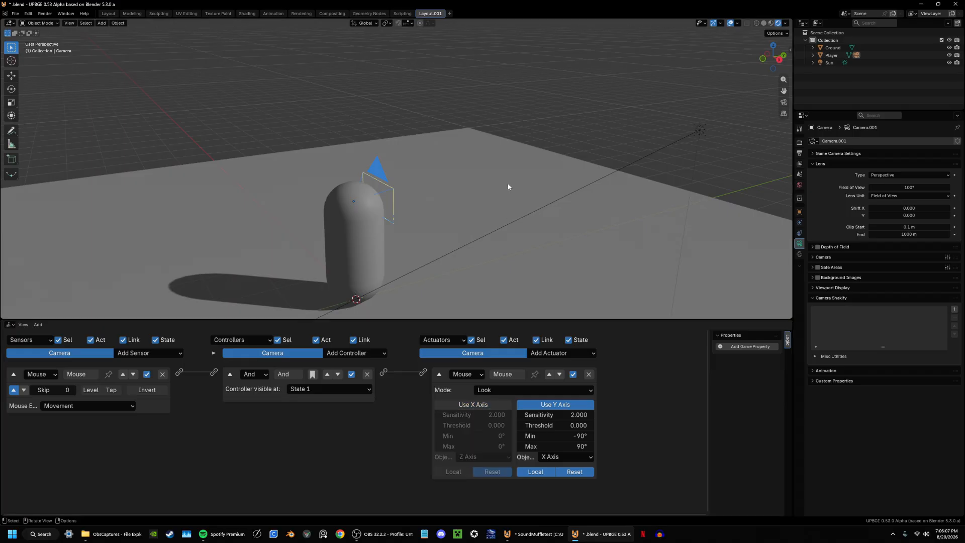
Step: Start and stop the game briefly, and check the view through the Camera
key("p")
key("Escape")
left_click(783, 103)
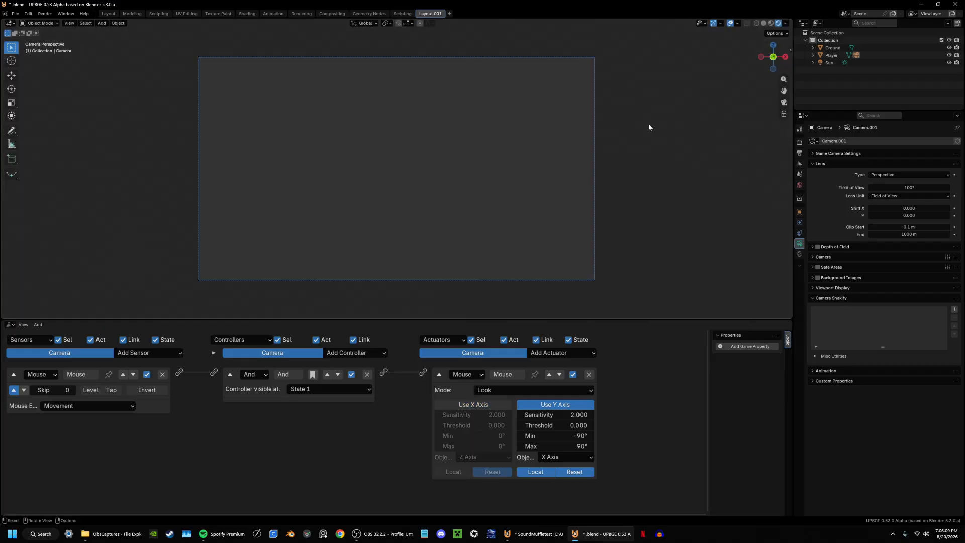
middle_click_drag(642, 179, 487, 174)
scroll(487, 175, "down", 14)
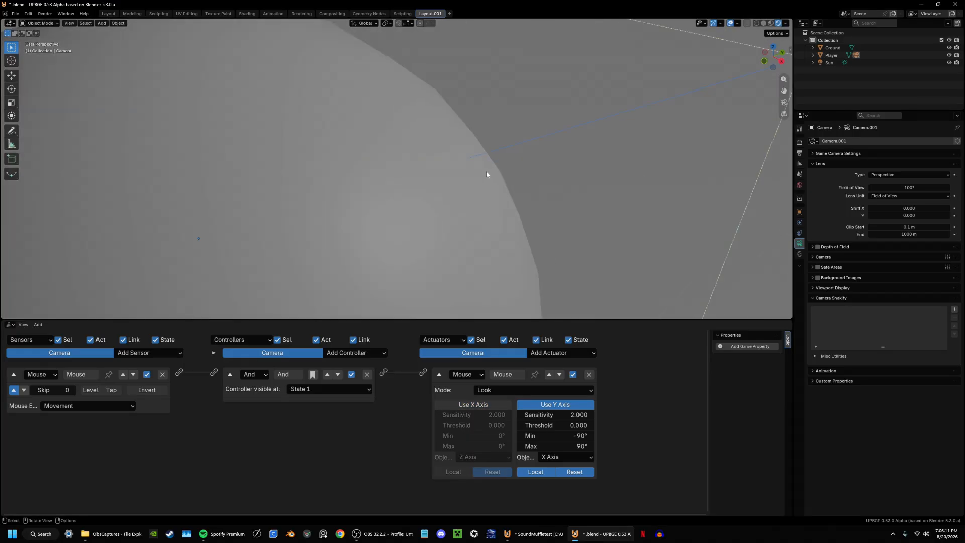
scroll(402, 182, "up", 12)
Step: Make the Player invisible in its Game Physics settings
left_click(334, 187)
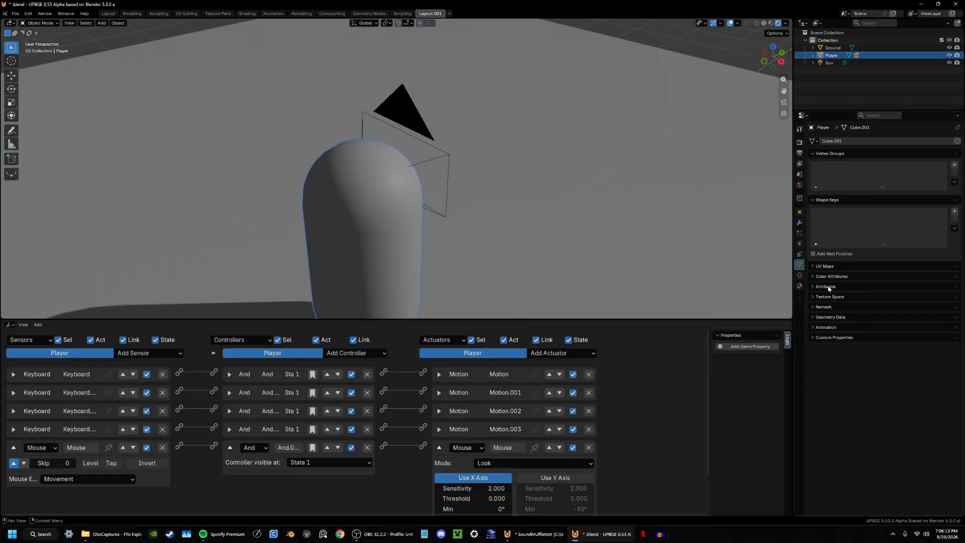
left_click(799, 243)
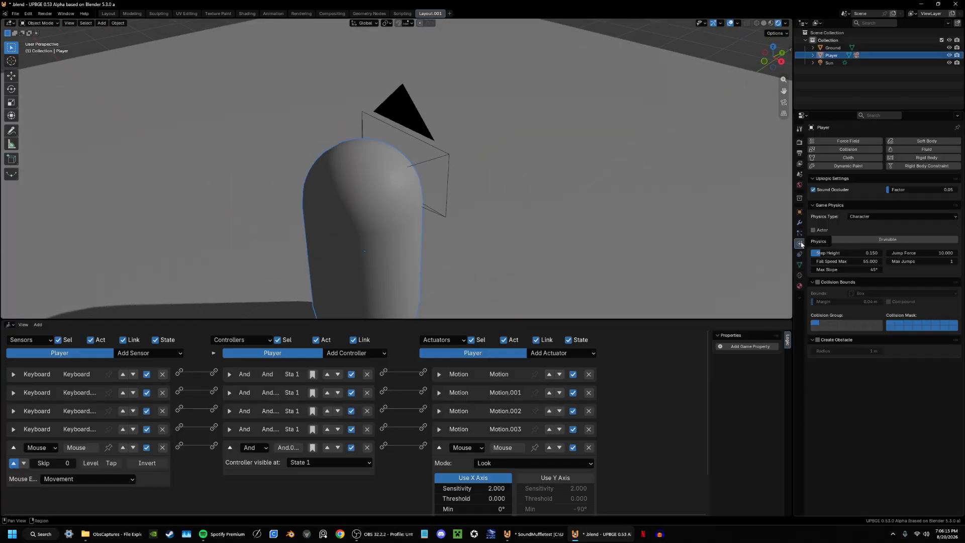
left_click(833, 243)
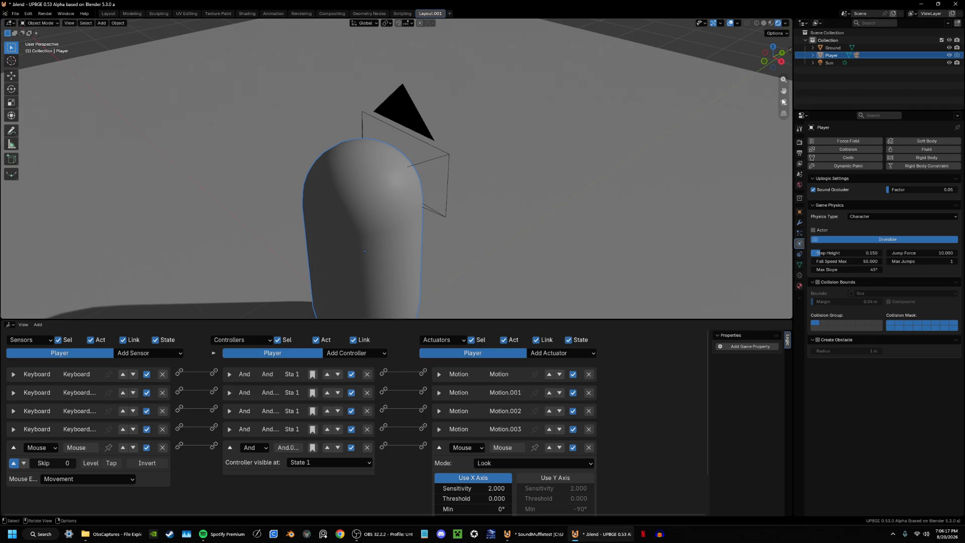
Step: Run the game from the Camera view, test walking forward and back and looking around, and stop it
key("KP_0")
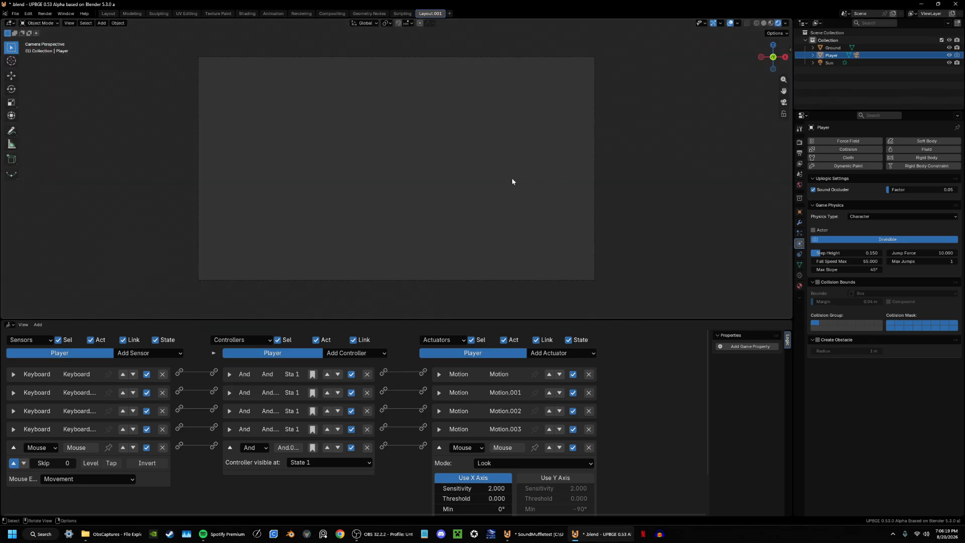
key("p")
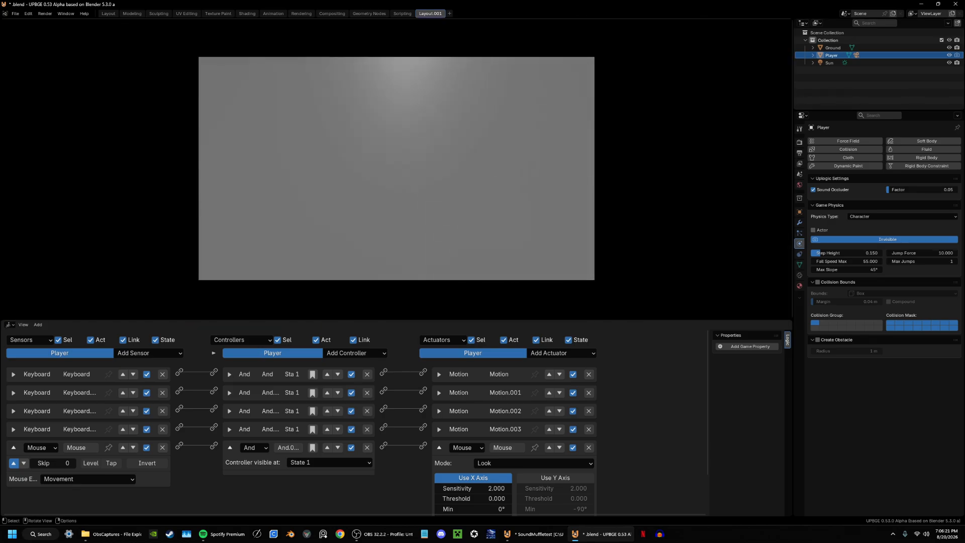
key("w")
key("s")
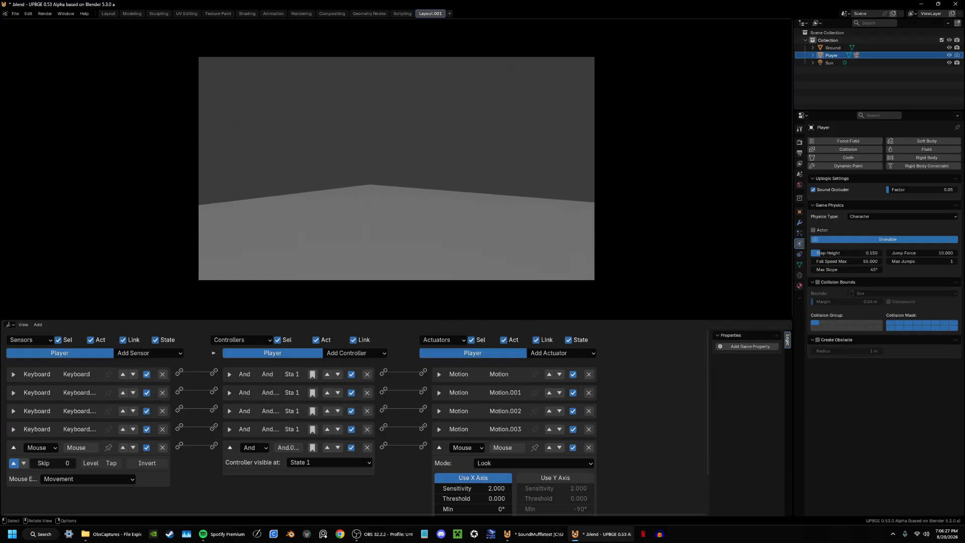
key("Escape")
Step: Collapse the Player's Mouse sensor, its And controller and the Mouse actuator
middle_click_drag(383, 181, 343, 218)
scroll(350, 210, "down", 4)
scroll(361, 188, "down", 5)
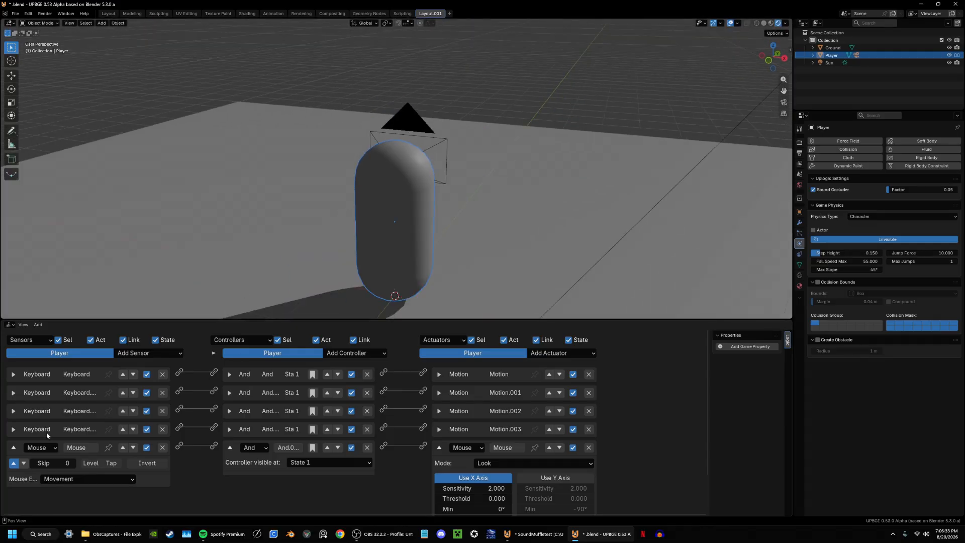
left_click(13, 447)
left_click(229, 448)
left_click(439, 447)
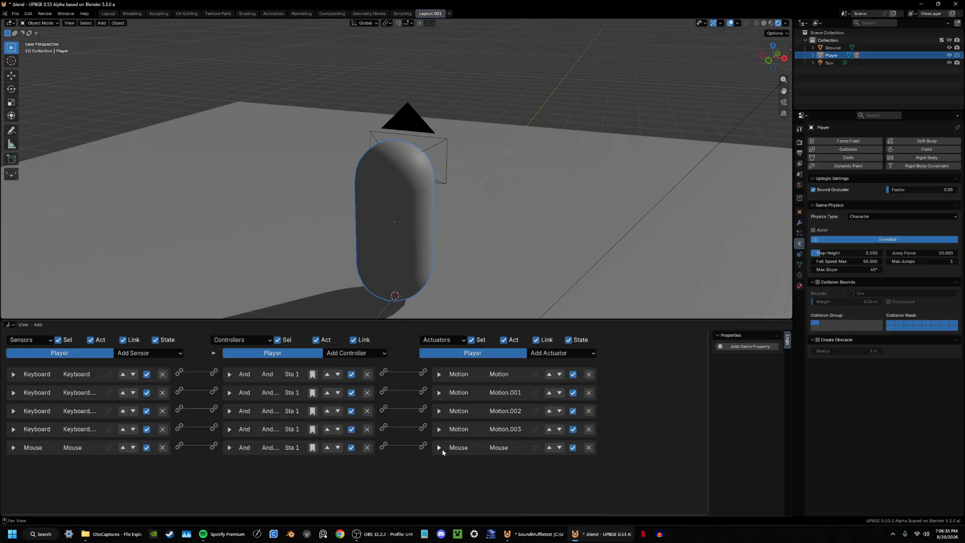
Step: Add a mesh plane at the Player's feet and rotate it 90° about X to stand upright
middle_click_drag(448, 196, 356, 206)
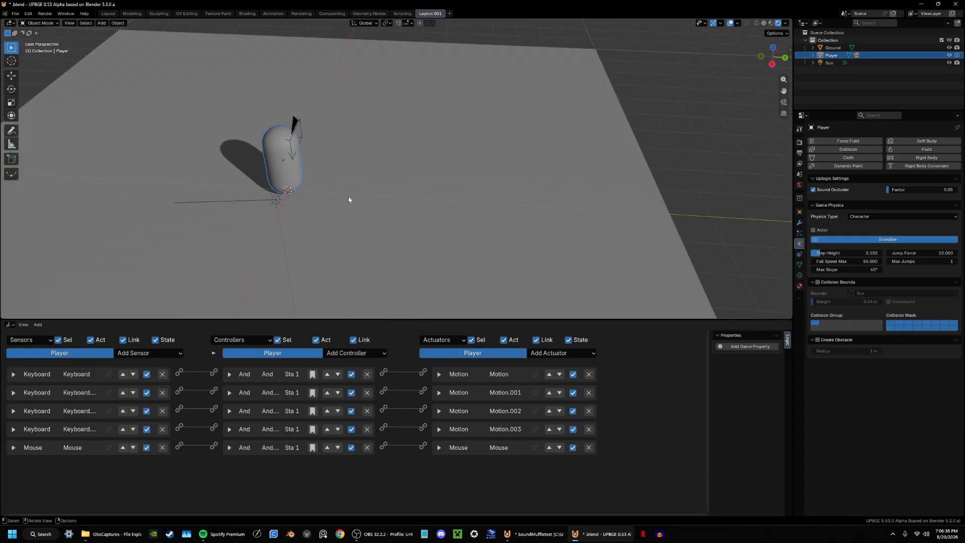
middle_click_drag(348, 197, 441, 194, "shift")
key("shift+a")
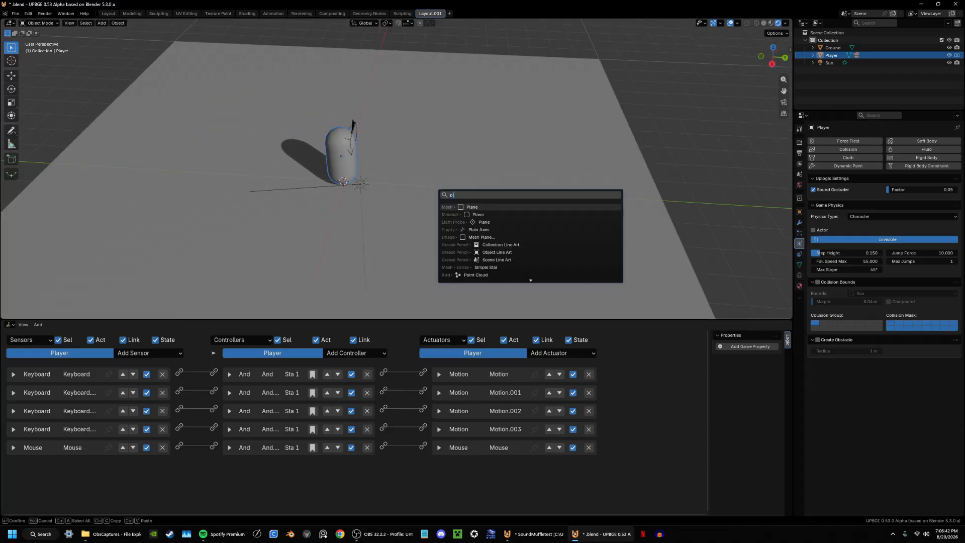
left_click(450, 194)
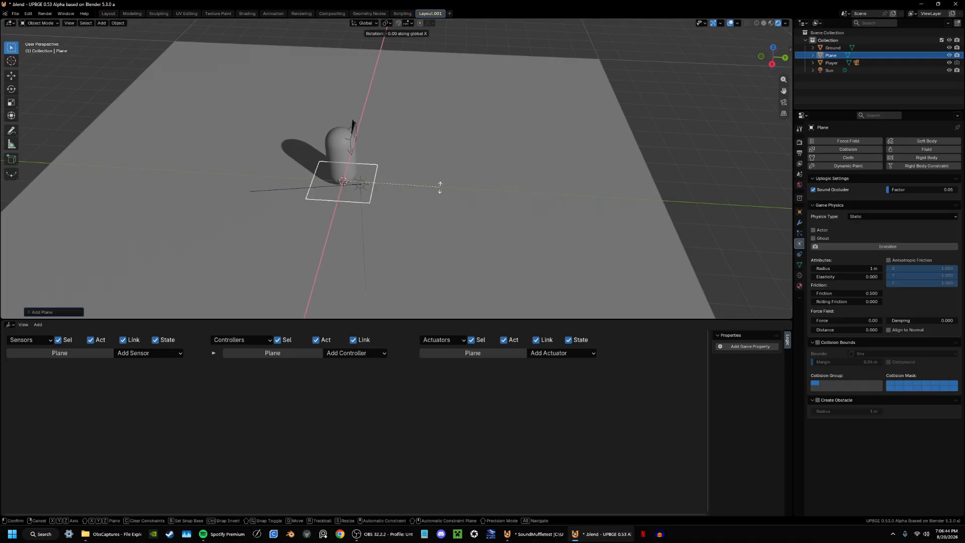
type("90")
key("Return")
Step: Move the upright plane along Y away from the Player and enlarge it into a wall wider and taller than the capsule
key("s")
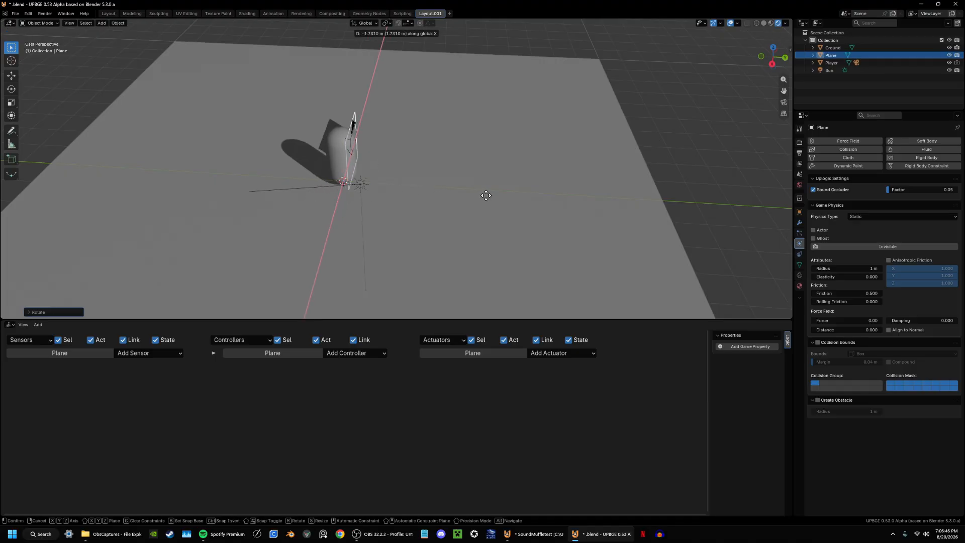
key("y")
left_click(455, 137)
middle_click_drag(455, 137, 359, 186)
key("s")
key("x")
left_click(585, 143)
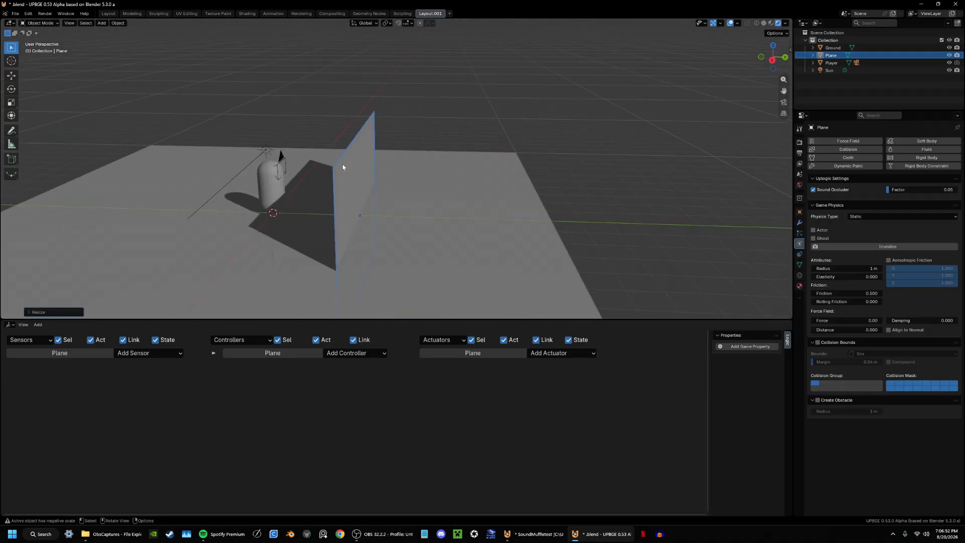
Step: Extrude the wall's top edge along Y, away from the Player, to form a flat roof
key("Tab")
key("2")
left_click(354, 140)
key("g")
key("x")
key("y")
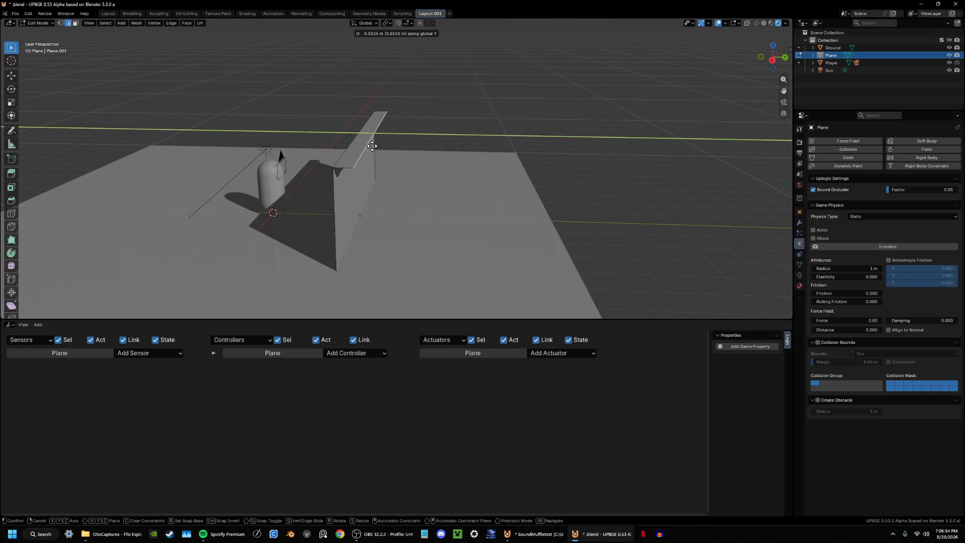
left_click(508, 147)
Step: Extrude the roof's far edge down along Z to the ground as the opposite side wall
key("e")
key("z")
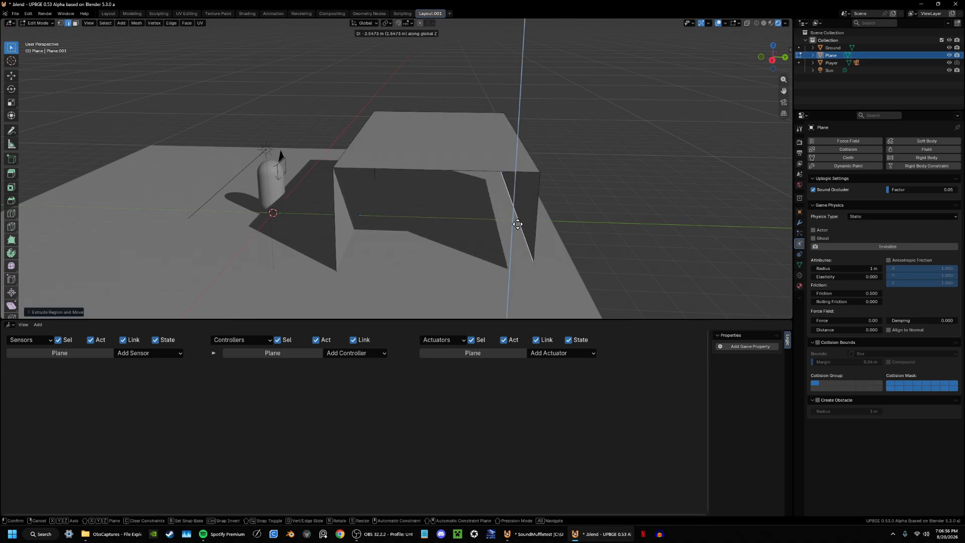
left_click(540, 245)
key("Tab")
middle_click_drag(543, 243, 386, 232)
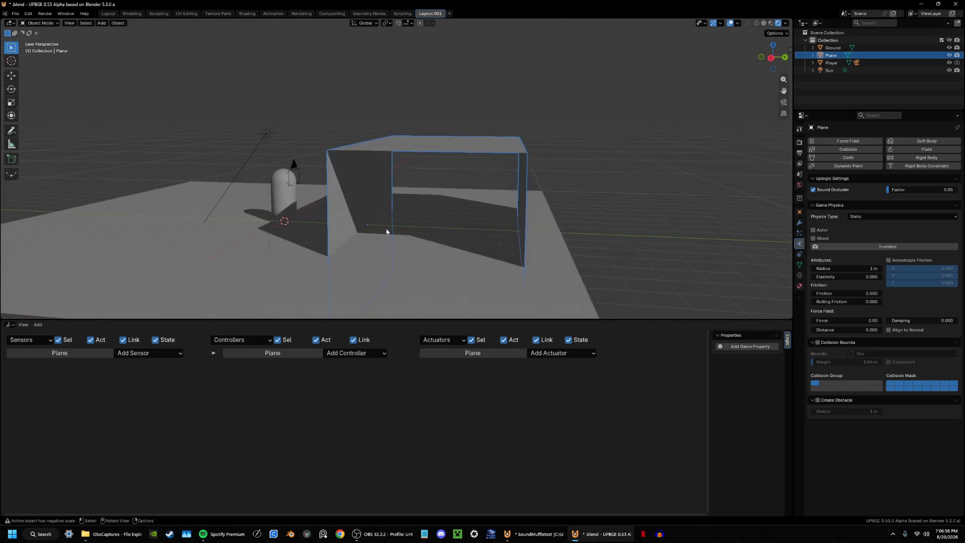
Step: Fill a face between the rear edges of the two side walls to close the room's back, and return to Object Mode
key("Tab")
middle_click_drag(440, 192, 506, 183)
left_click(534, 175, "shift")
key("f")
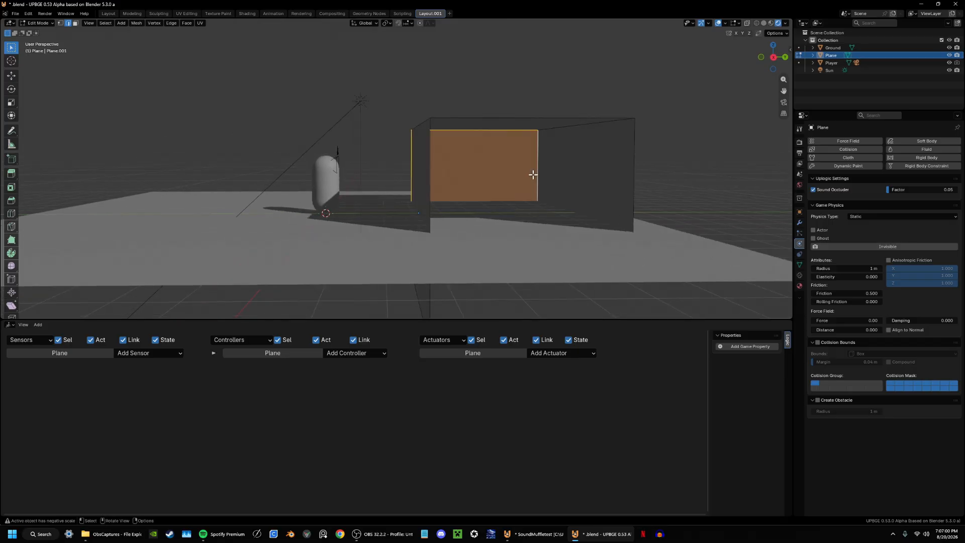
key("ctrl+Tab")
left_click(438, 178)
middle_click_drag(419, 182, 354, 195)
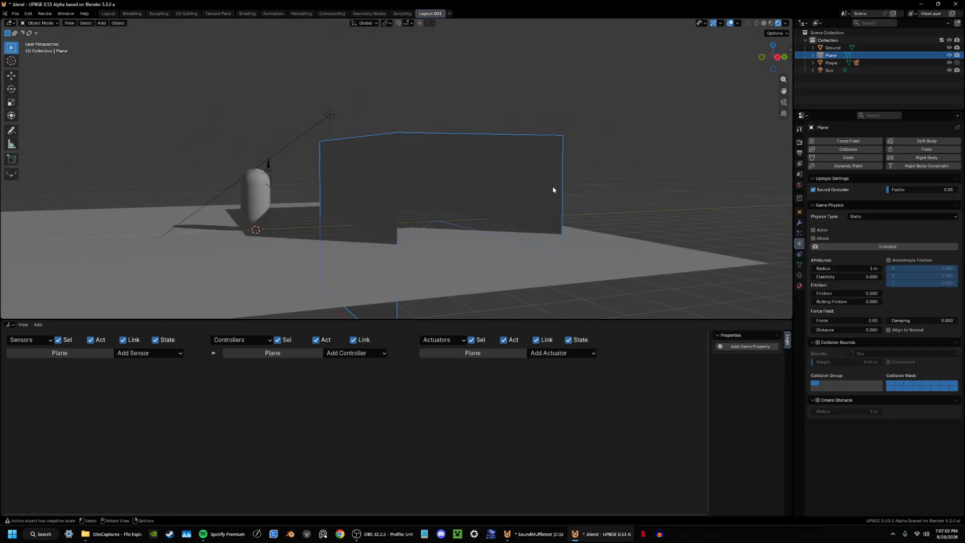
Step: Add an Area light inside the room and move it up along Z to just beneath the roof
middle_click_drag(552, 189, 395, 237)
key("shift+a")
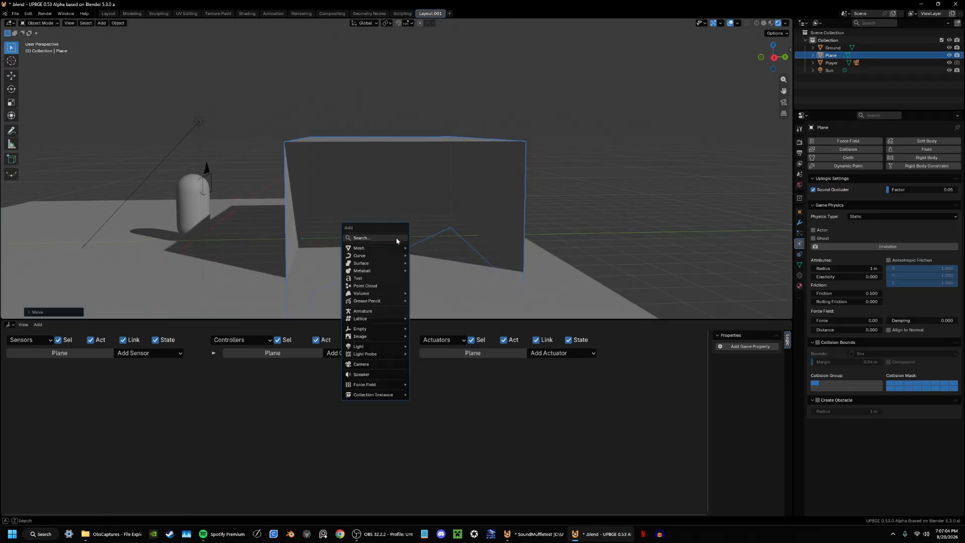
type("are")
key("Return")
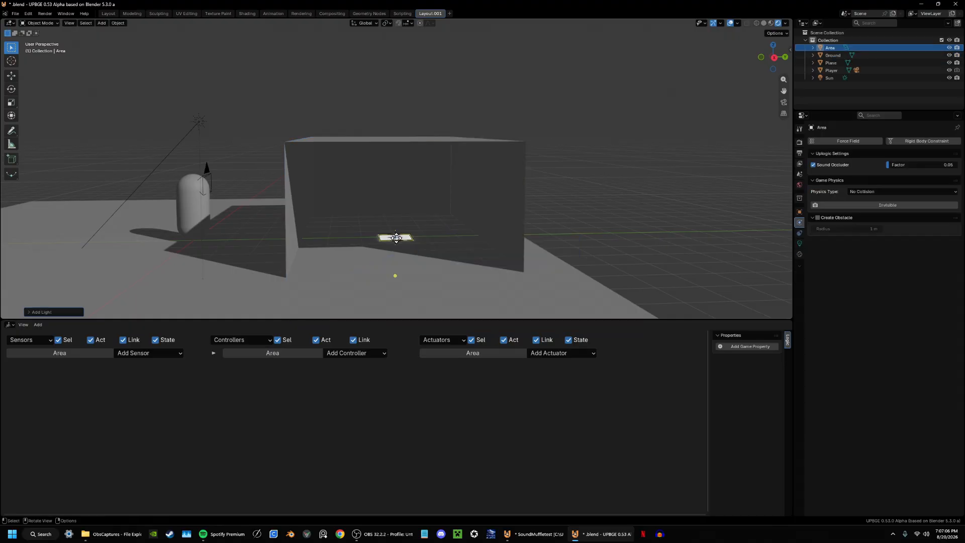
key("g")
key("z")
left_click(401, 151)
Step: Raise the Area light's power to about 218 to light the room's interior, and deselect the light
right_click(406, 152)
left_click(406, 152)
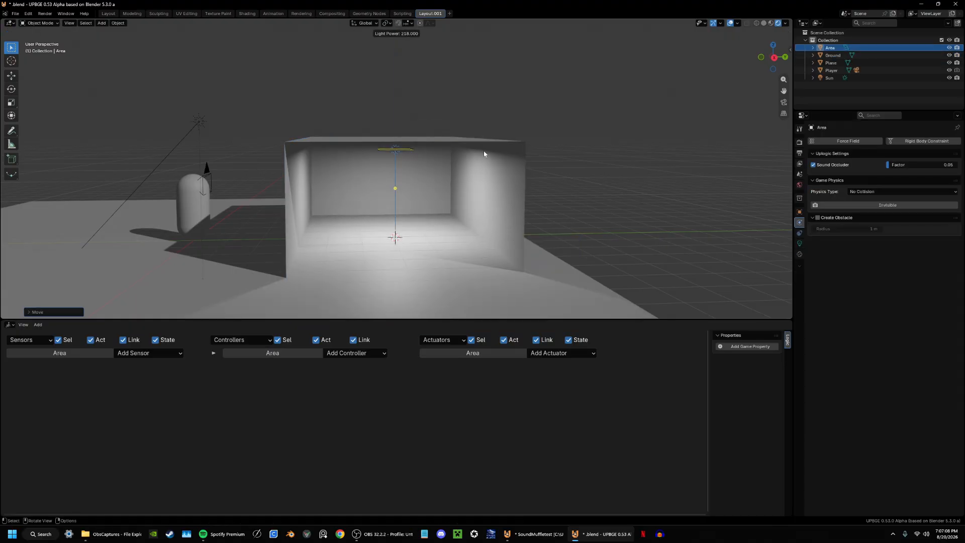
left_click(485, 152)
left_click(447, 100)
Step: Add a Speaker object inside the room and raise it along Z to a little below the Area light
middle_click_drag(432, 199, 474, 205)
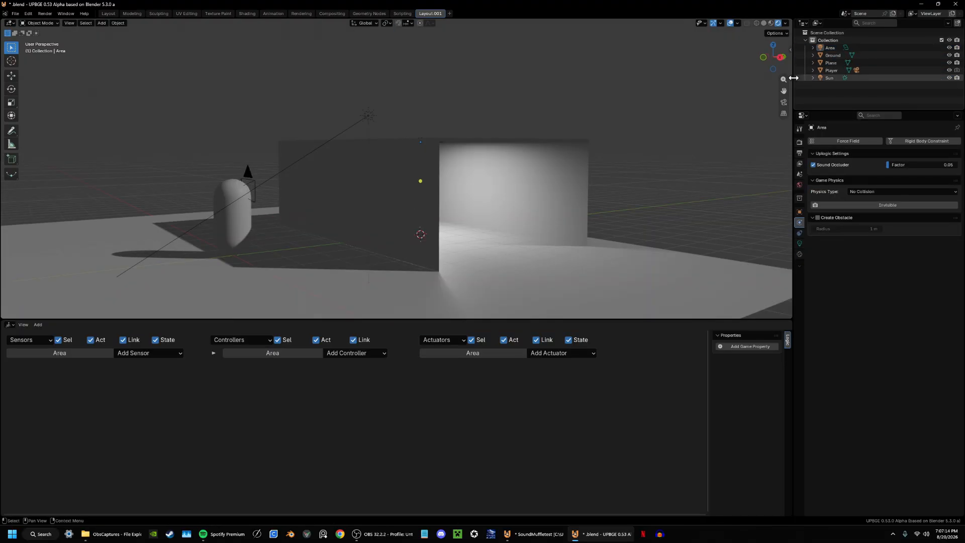
middle_click_drag(547, 190, 358, 172)
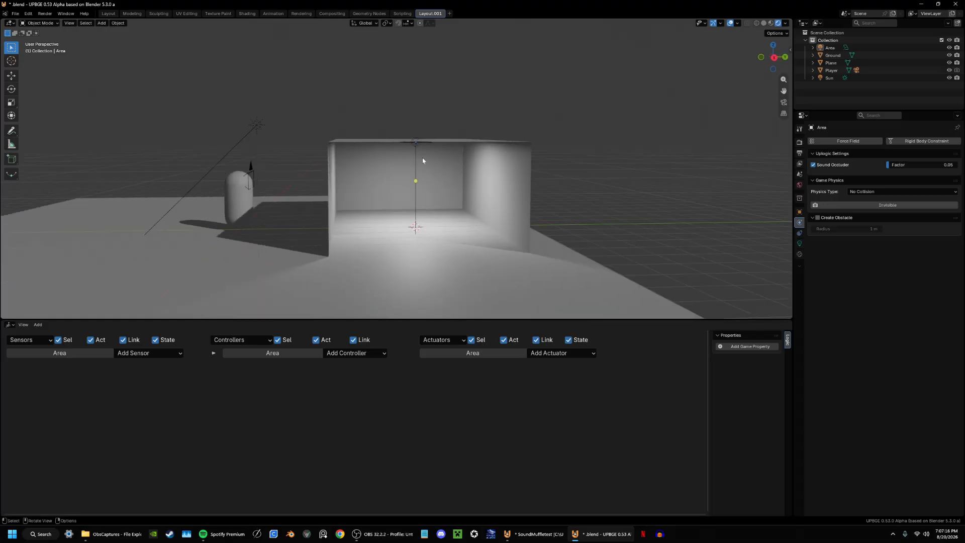
middle_click_drag(412, 152, 472, 236)
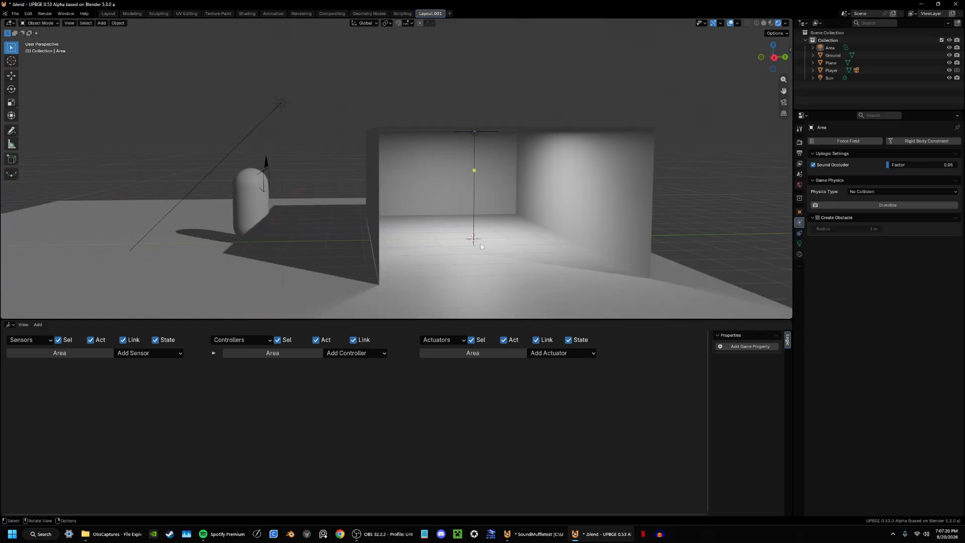
key("shift+a")
type("speake")
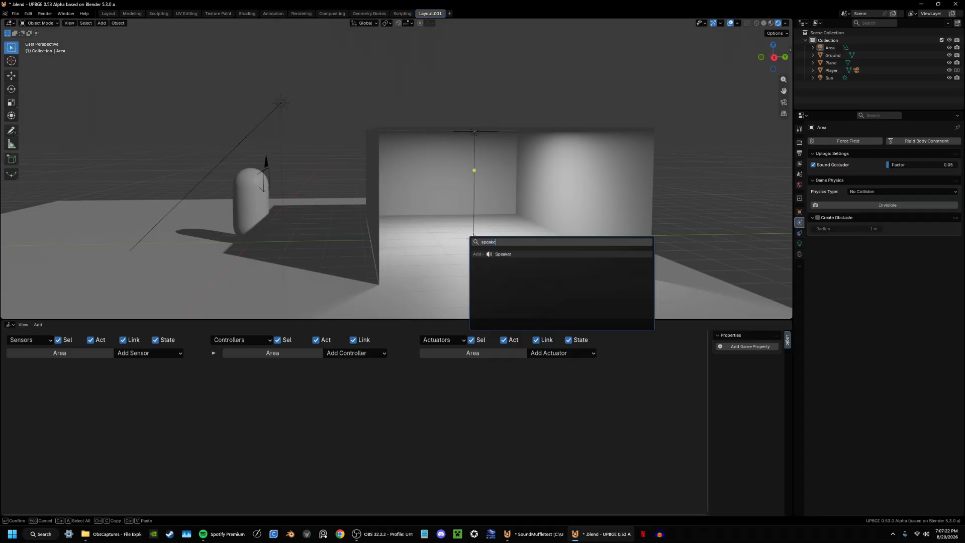
key("Return")
middle_click_drag(466, 250, 382, 236)
key("g")
key("z")
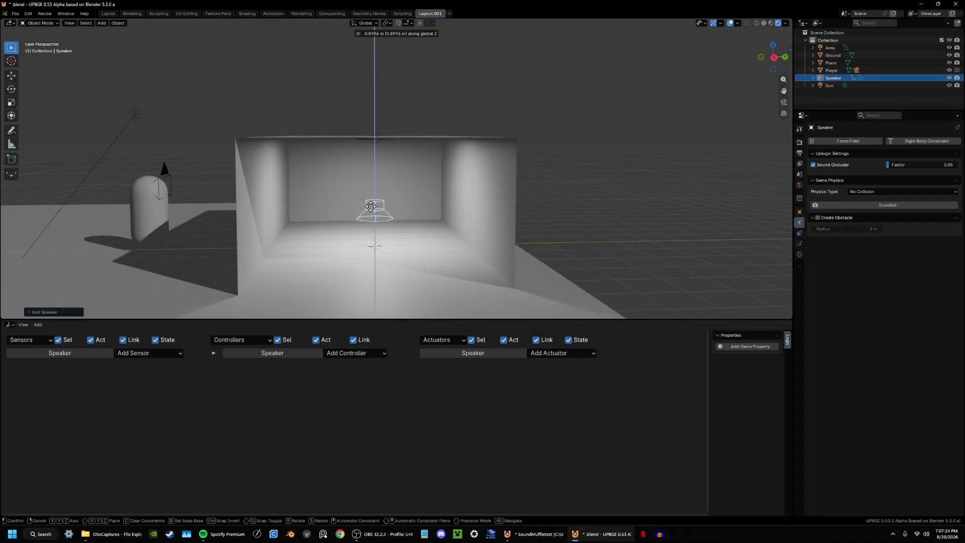
left_click(382, 172)
middle_click_drag(382, 172, 386, 109)
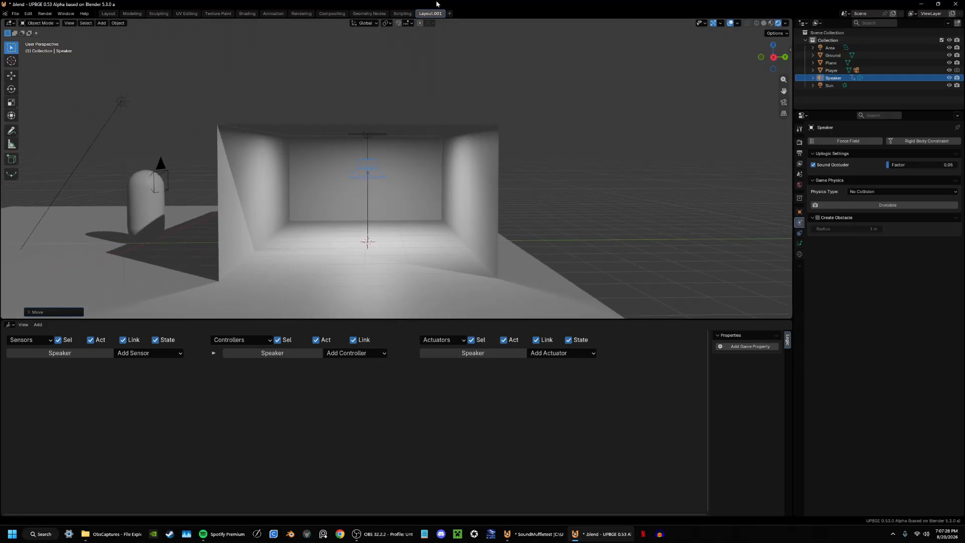
Step: Switch the lower area to the Logic Node Editor, create a logic tree named Sound, and apply it to the selected speaker
left_click(9, 324)
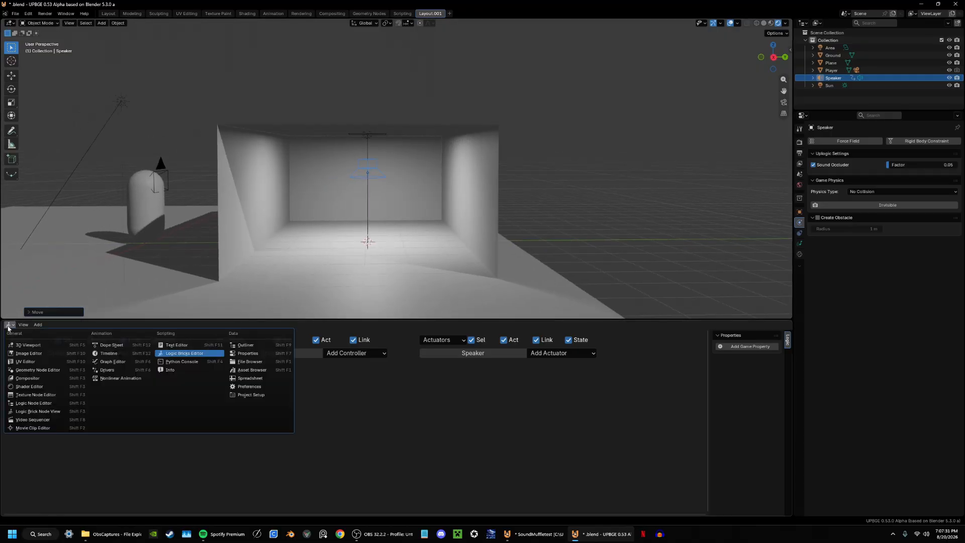
left_click(34, 404)
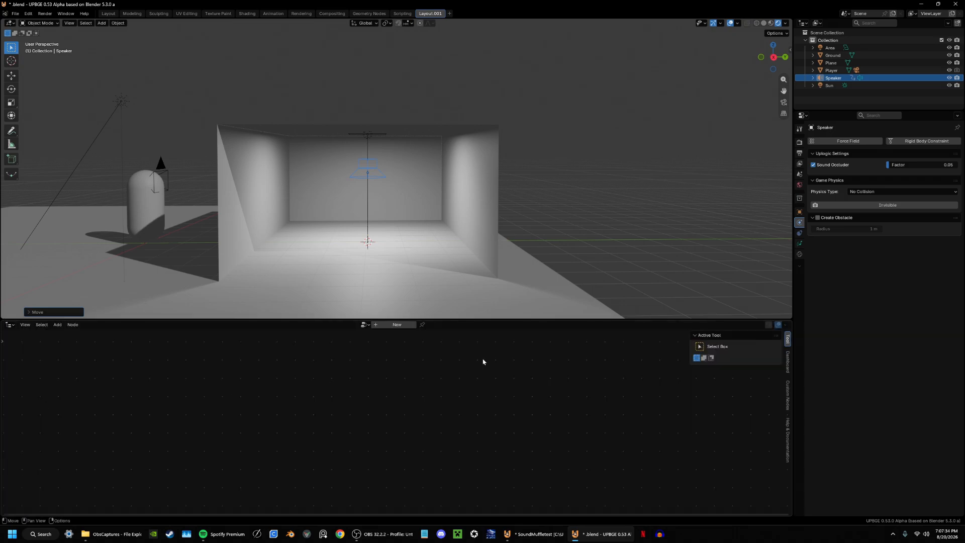
left_click(397, 324)
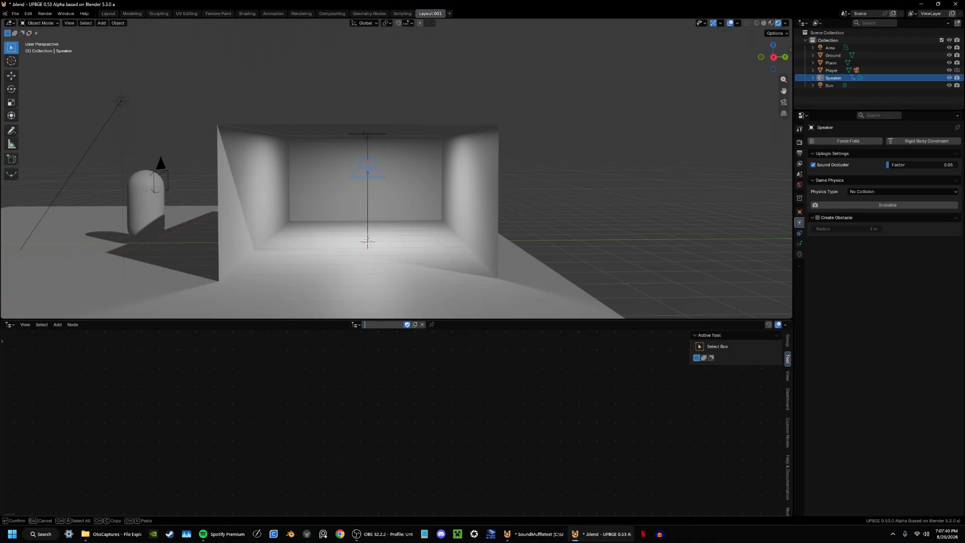
key("Return")
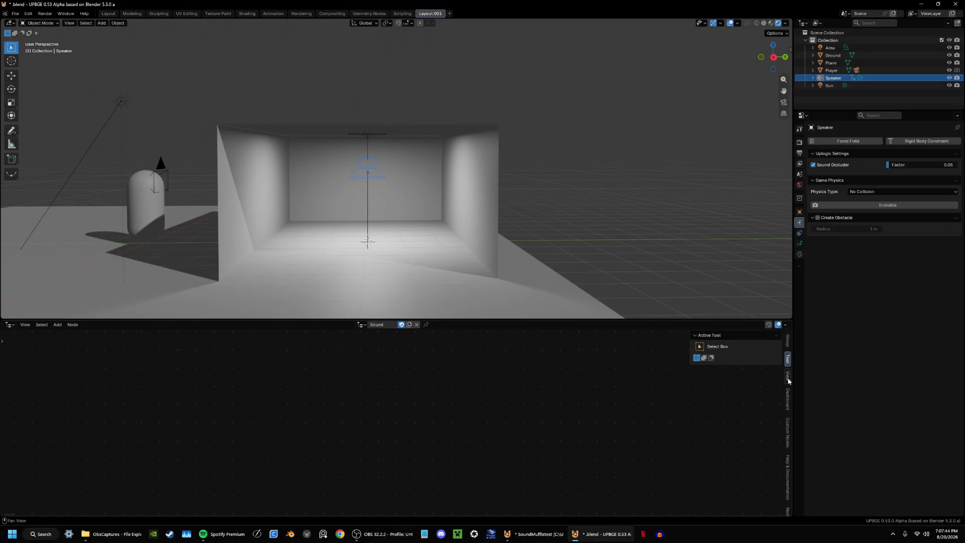
left_click(788, 399)
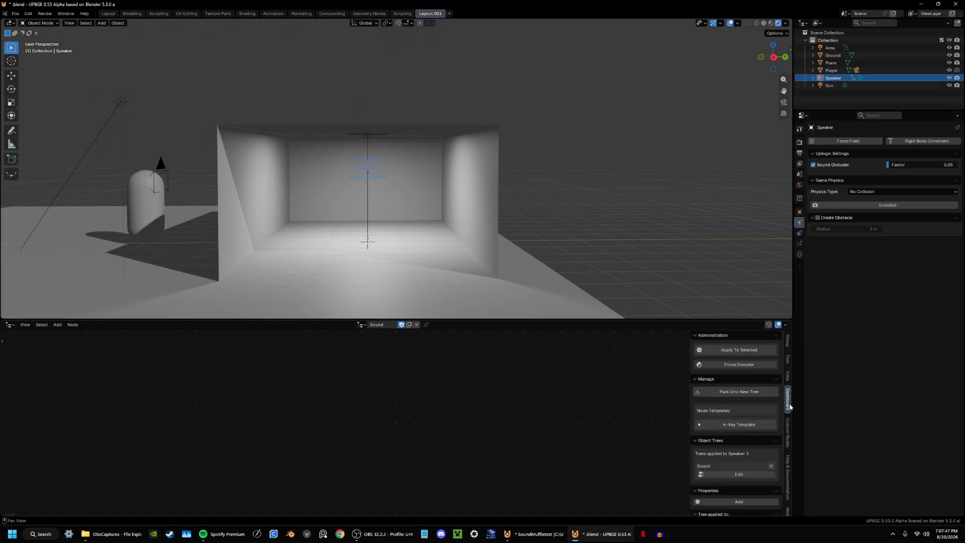
left_click(735, 355)
Step: Add an On Init event node to the Sound logic tree
key("shift+a")
type("on init")
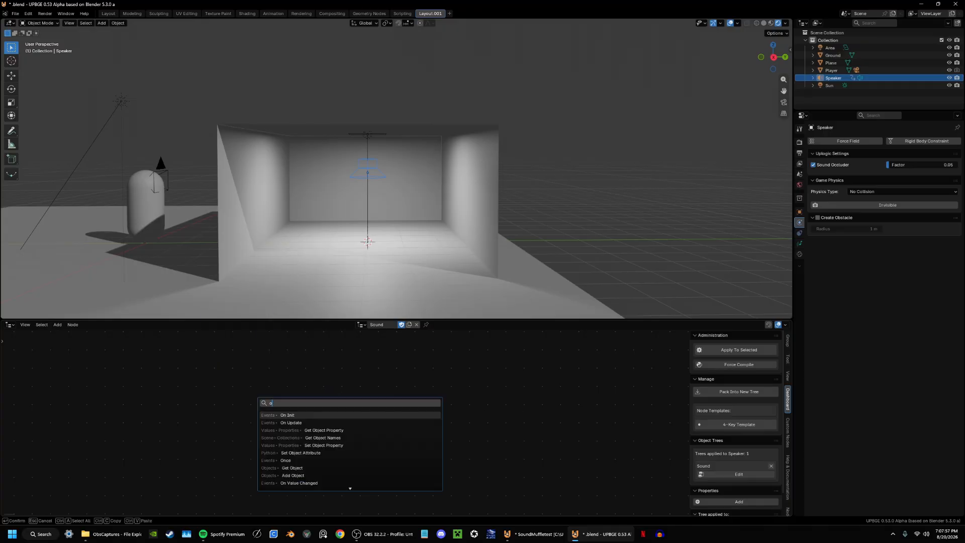
key("Return")
left_click(241, 386)
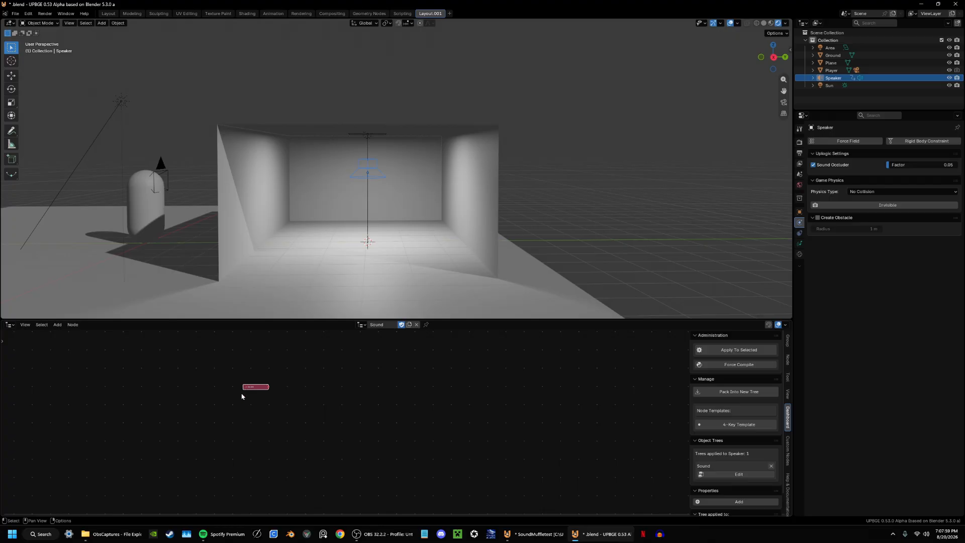
scroll(332, 412, "up", 3)
key("h")
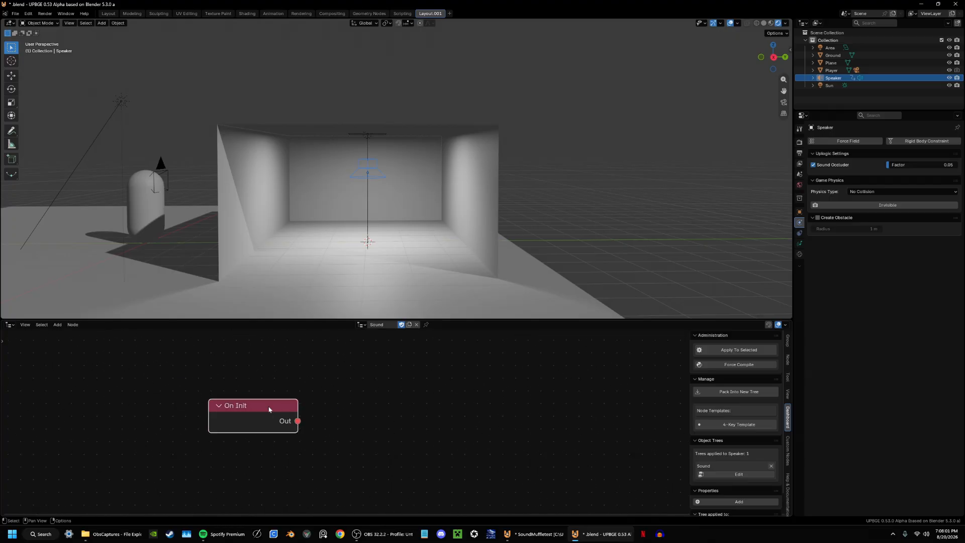
Step: Add a Start Speaker node to the right of the On Init node
key("shift+a")
mouse_move(403, 408)
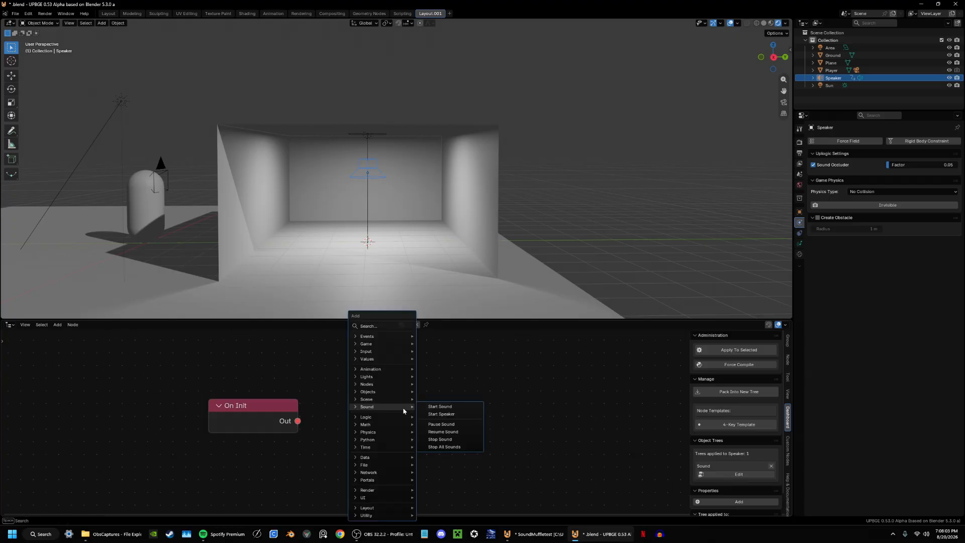
left_click(443, 413)
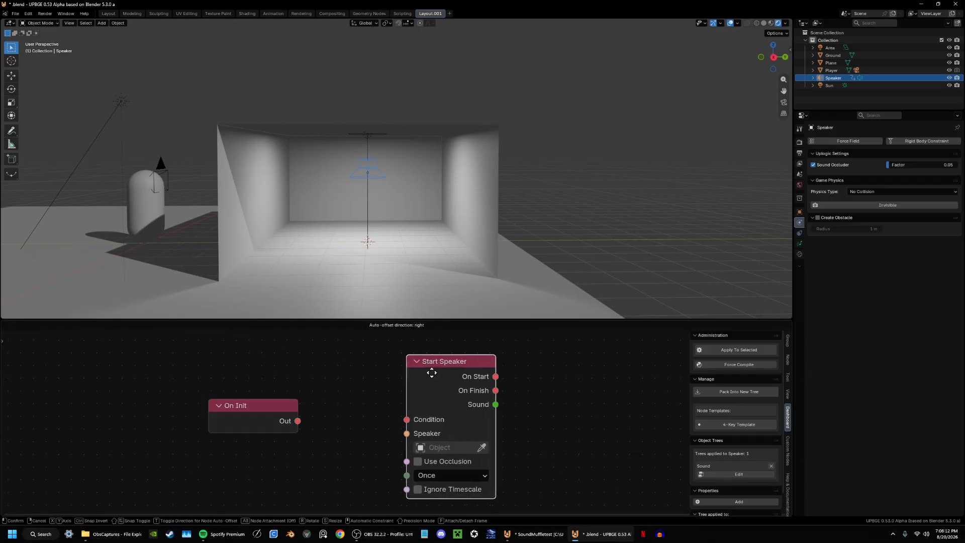
left_click(421, 373)
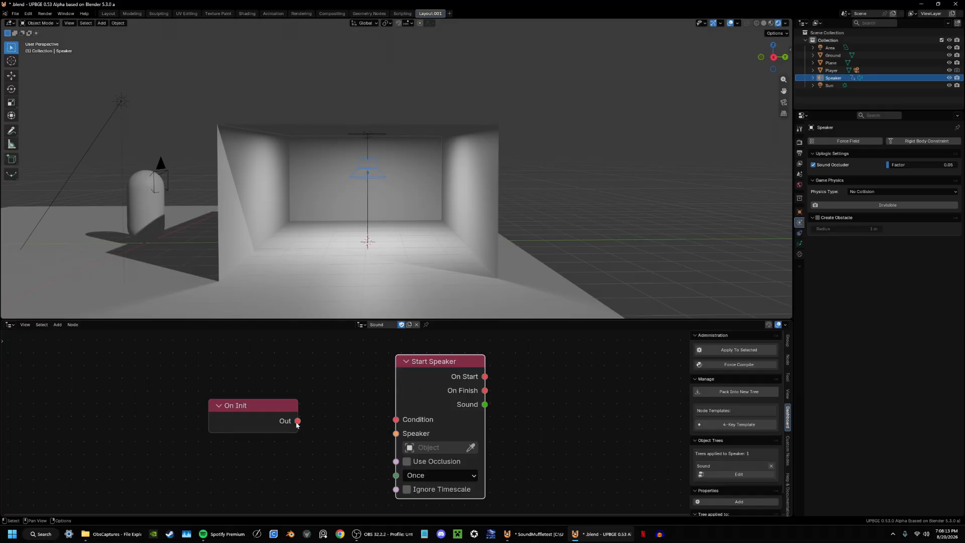
Step: Connect On Init's output to Start Speaker's Condition and assign the room's Speaker object as the node's speaker
left_click_drag(296, 423, 292, 358)
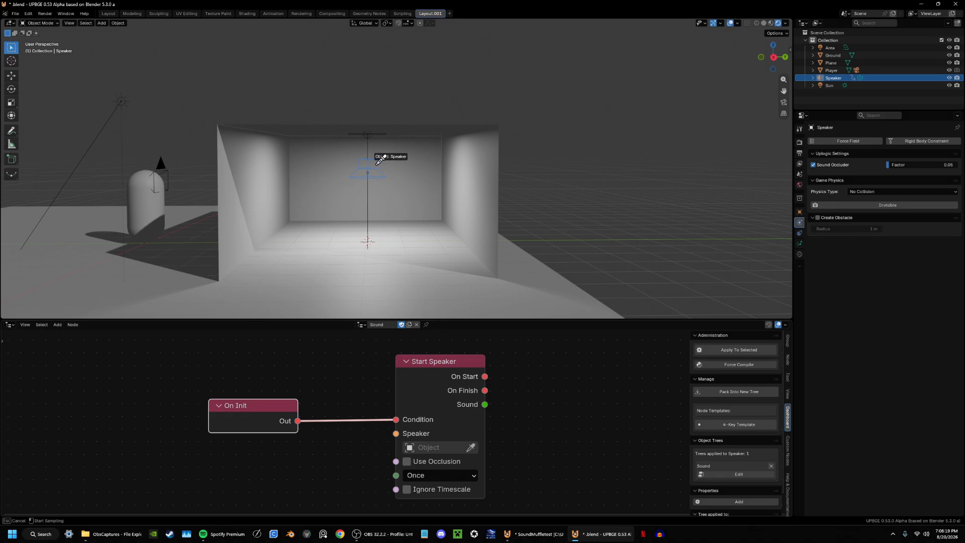
left_click(444, 446)
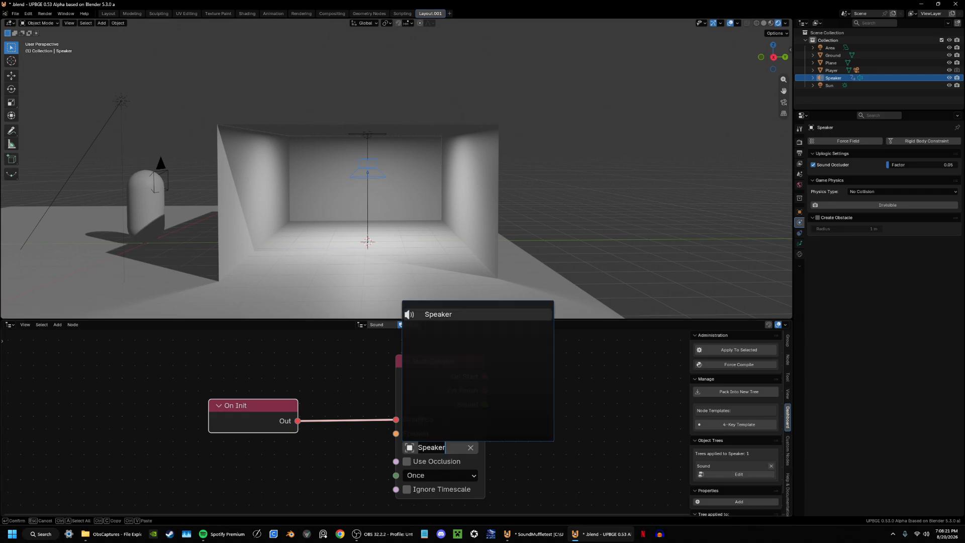
left_click(393, 415)
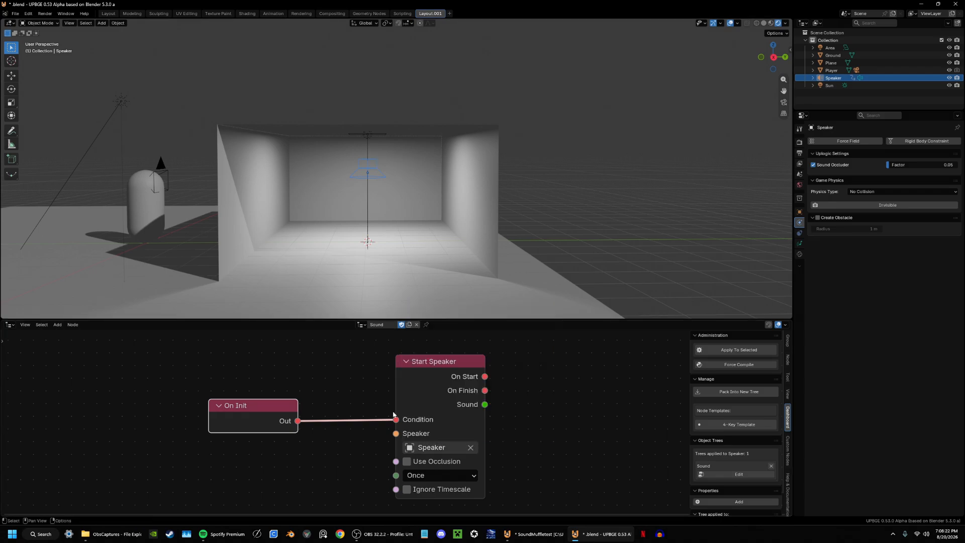
Step: Load the sound file "Small Audience Chatter _ Talking Sound Effect 4.mp3" into the speaker and shift the Start Speaker node slightly closer to On Init
left_click(799, 244)
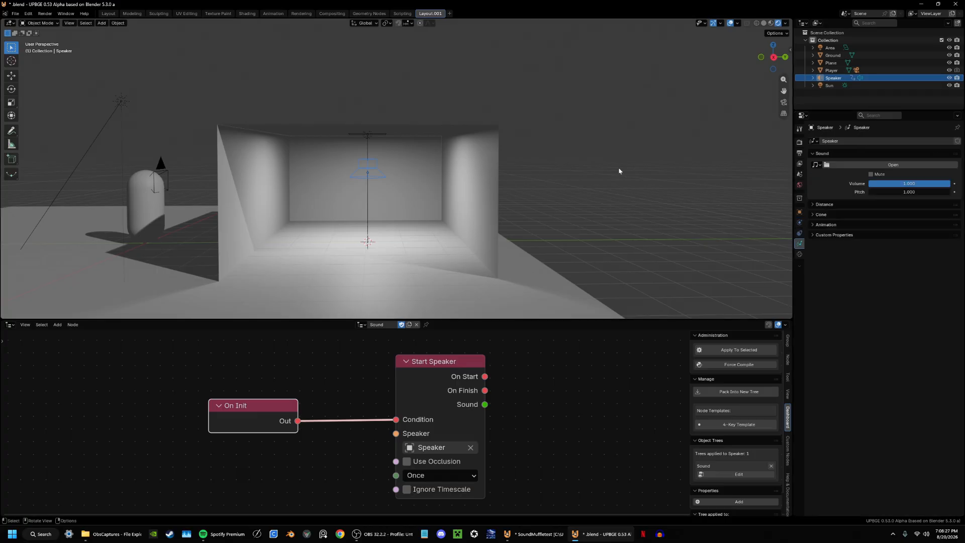
left_click(882, 167)
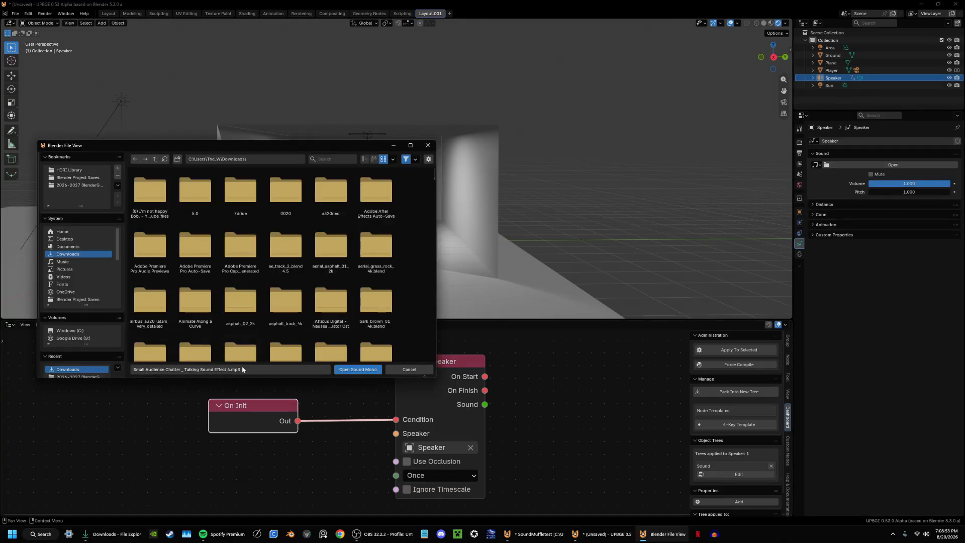
left_click(370, 370)
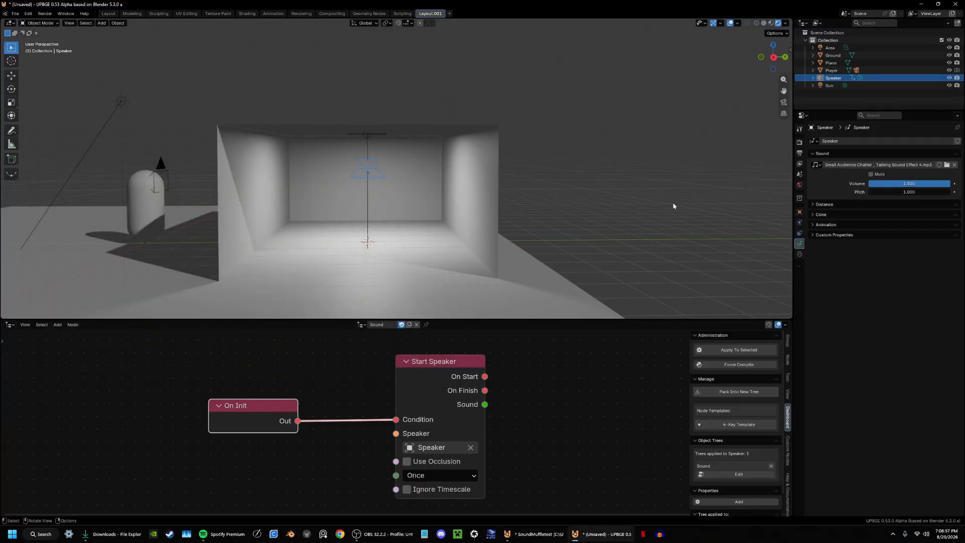
left_click_drag(438, 378, 420, 384)
Step: Playtest the scene from the player's camera, walking through and around the room to check the speaker's sound, and end the game
left_click(784, 102)
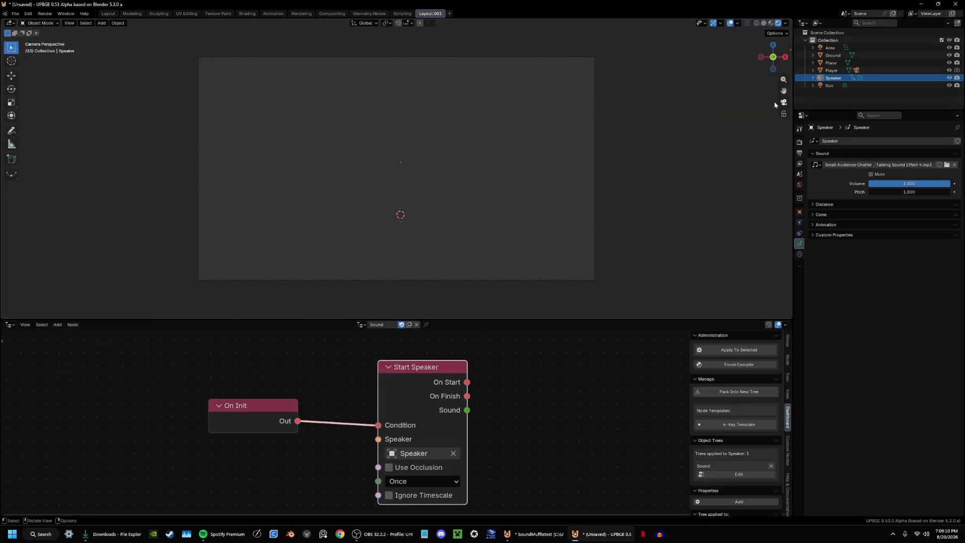
key("p")
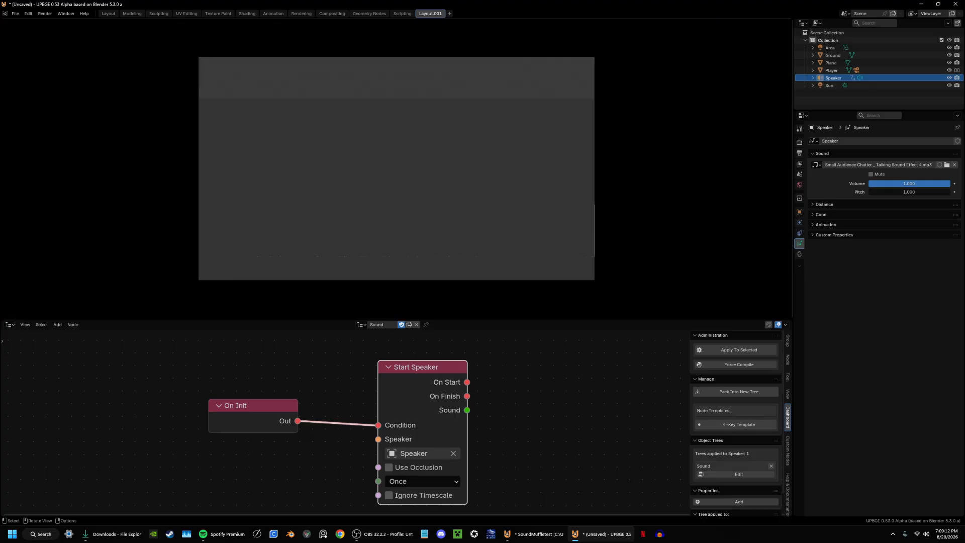
key("w")
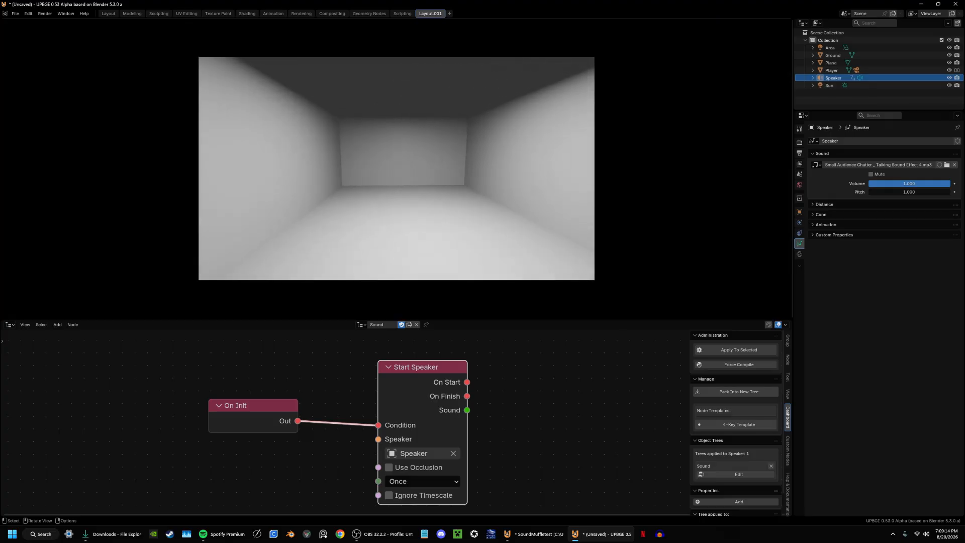
key("w")
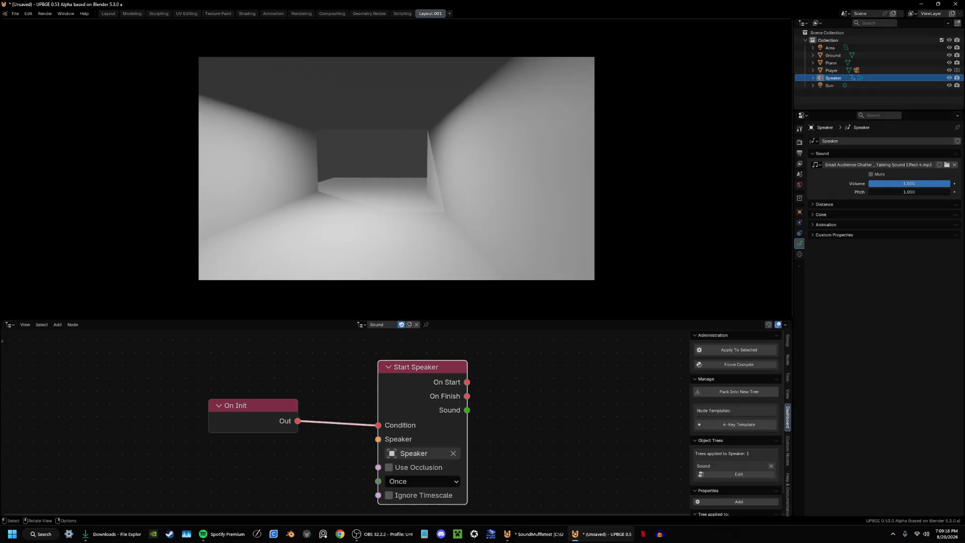
key("w")
key("w")
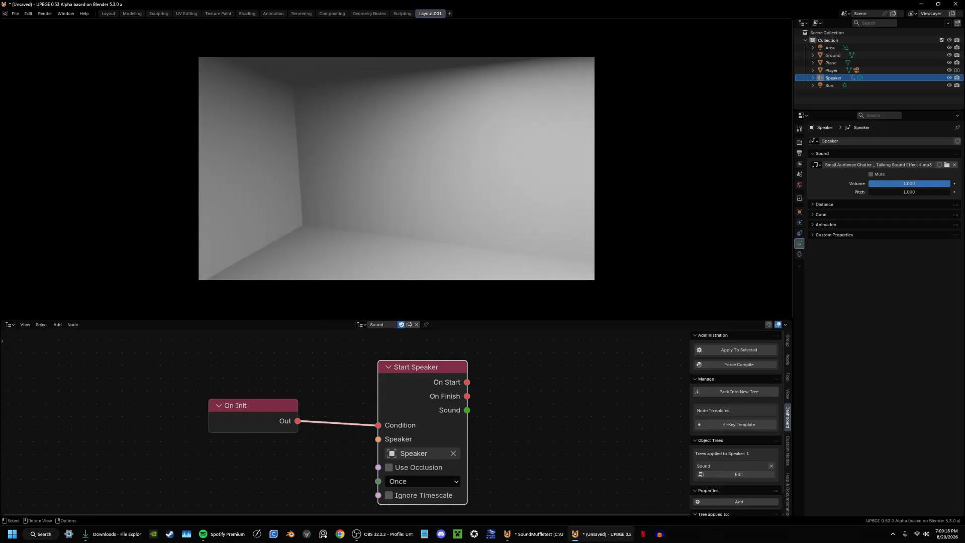
key("s")
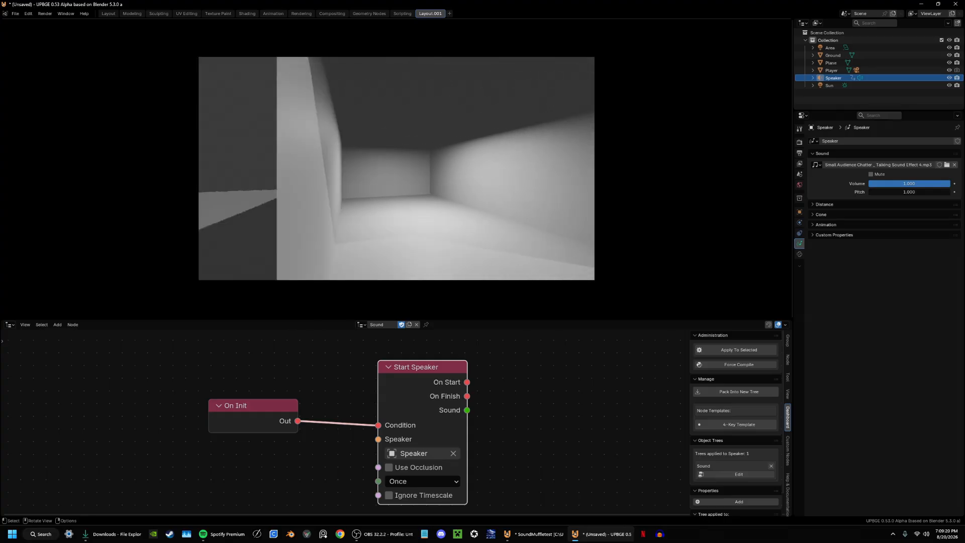
key("w")
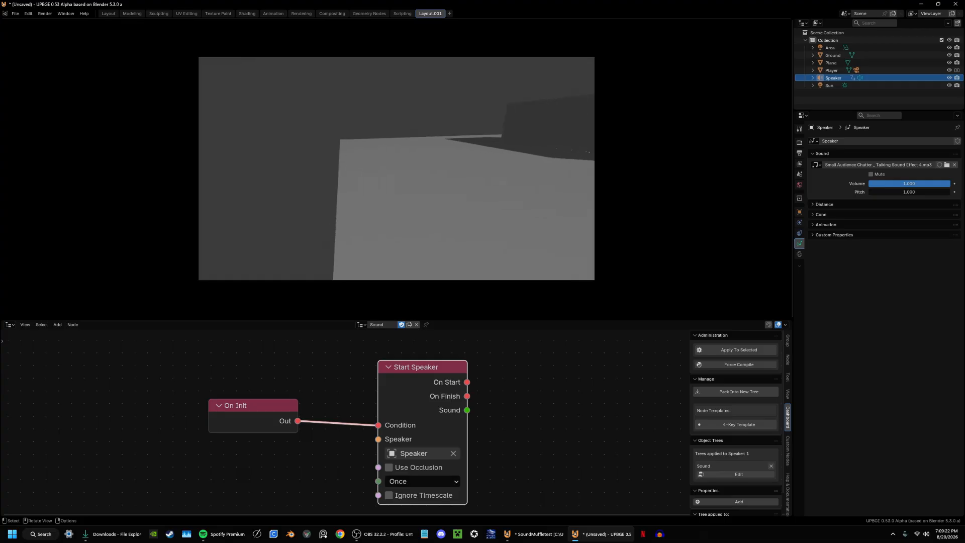
key("w")
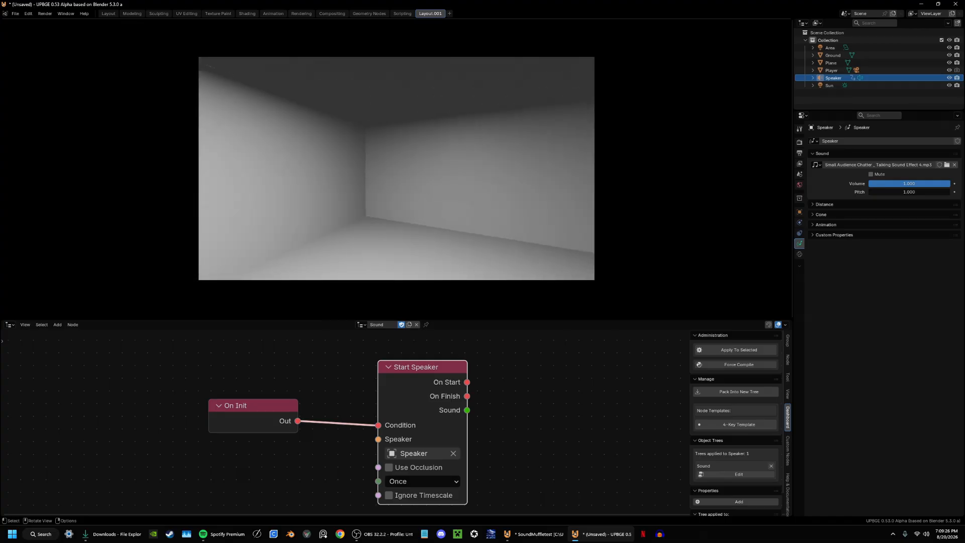
key("s")
key("w")
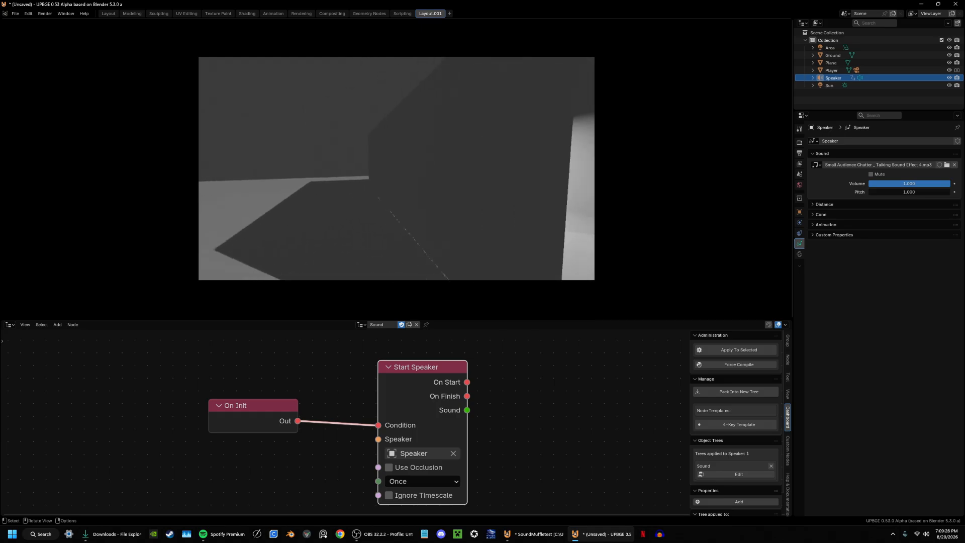
key("w")
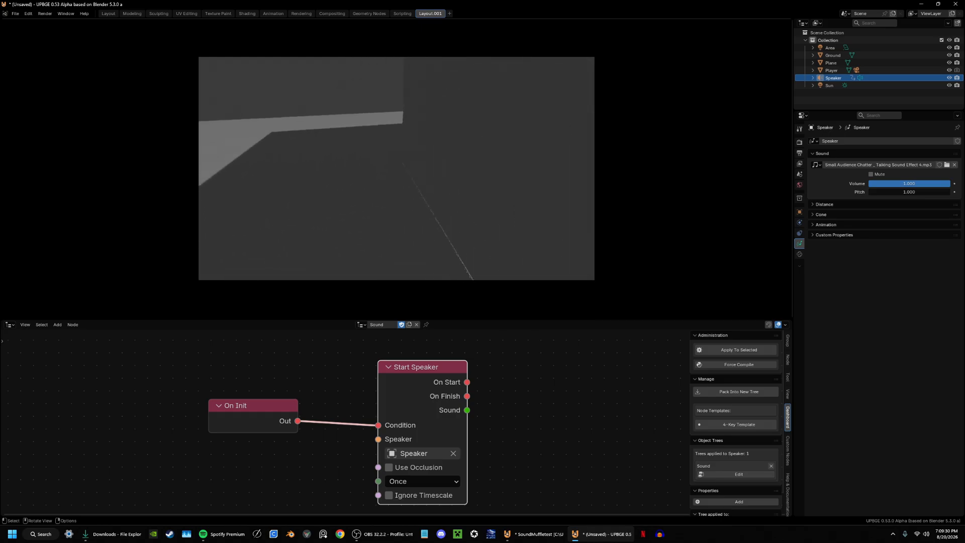
key("Escape")
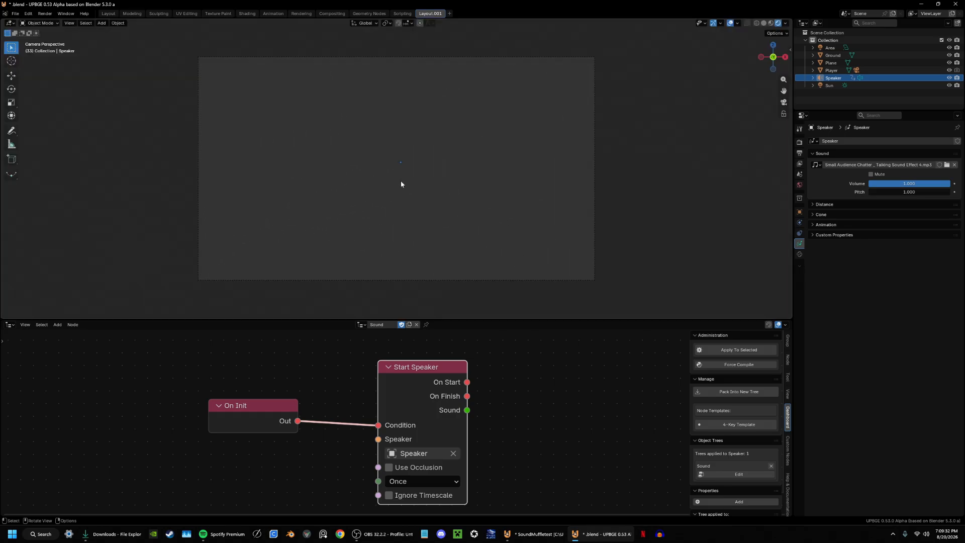
middle_click_drag(400, 189, 389, 229)
scroll(389, 229, "down", 5)
scroll(386, 234, "down", 6)
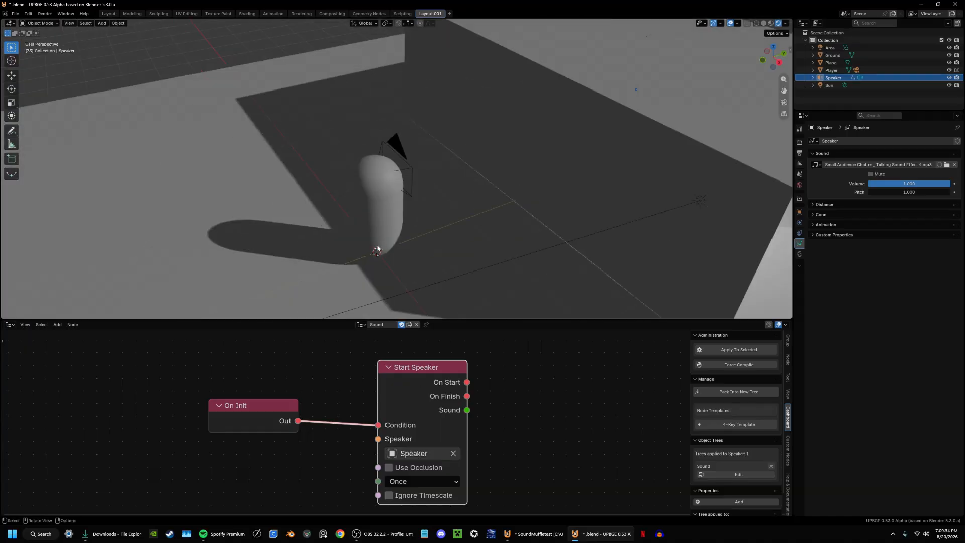
Step: Enable Use Occlusion on the Start Speaker node
middle_click_drag(485, 251, 385, 251, "shift")
middle_click_drag(384, 274, 381, 254)
left_click(394, 465)
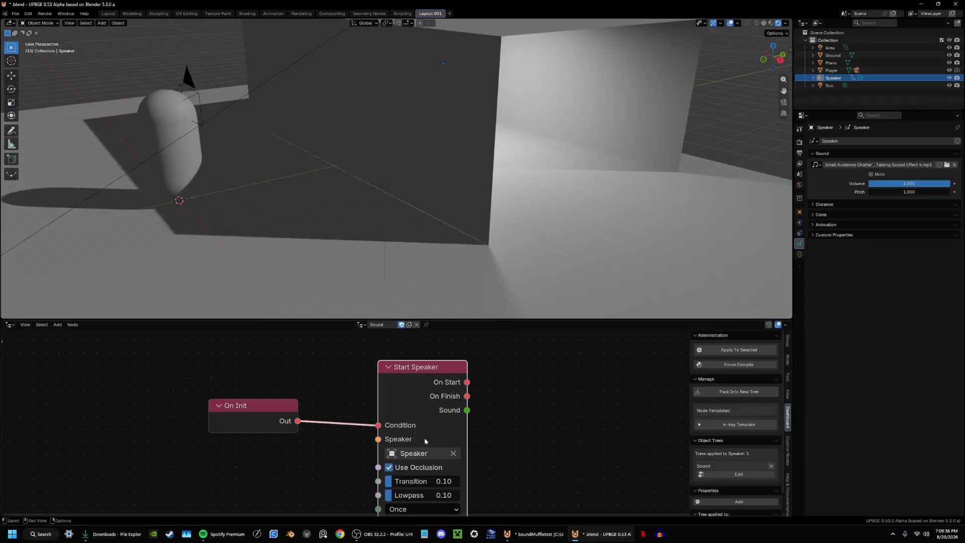
scroll(440, 336, "down", 3)
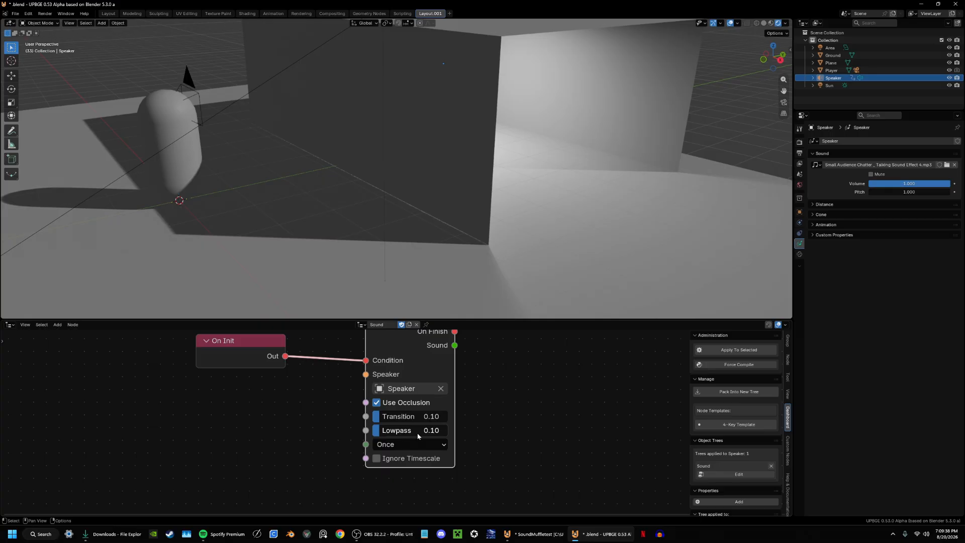
Step: Playtest the scene with occlusion on, walking in and out of the room and behind its walls to check the muffling, and end the game
key("p")
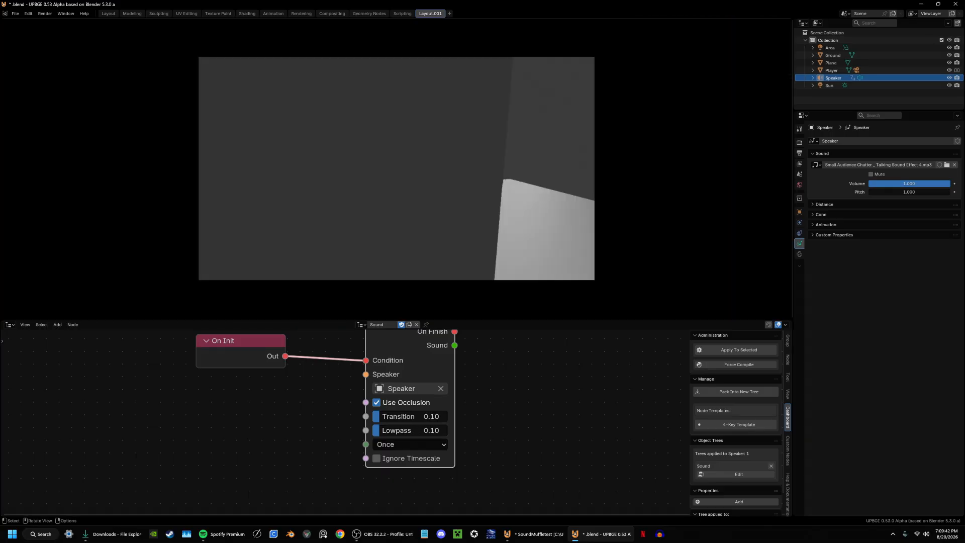
key("w")
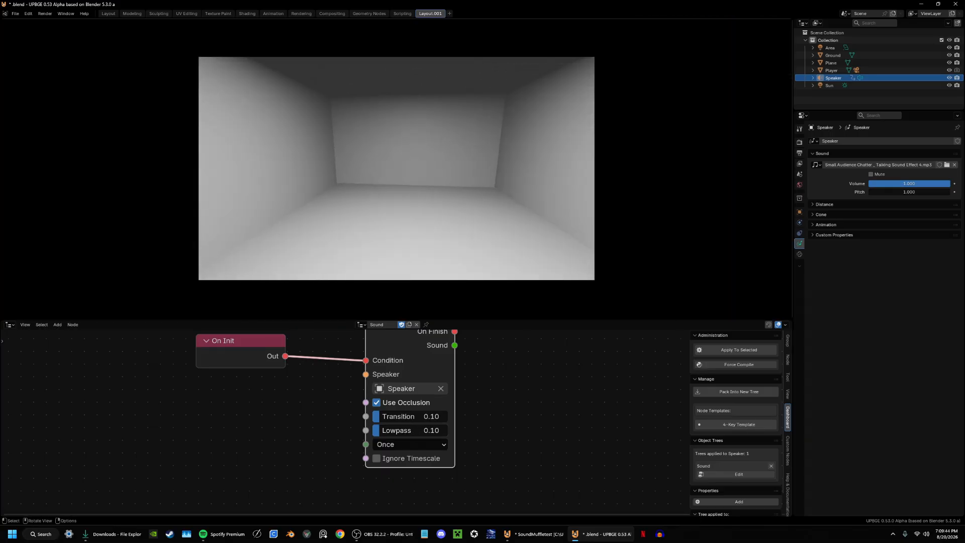
key("s")
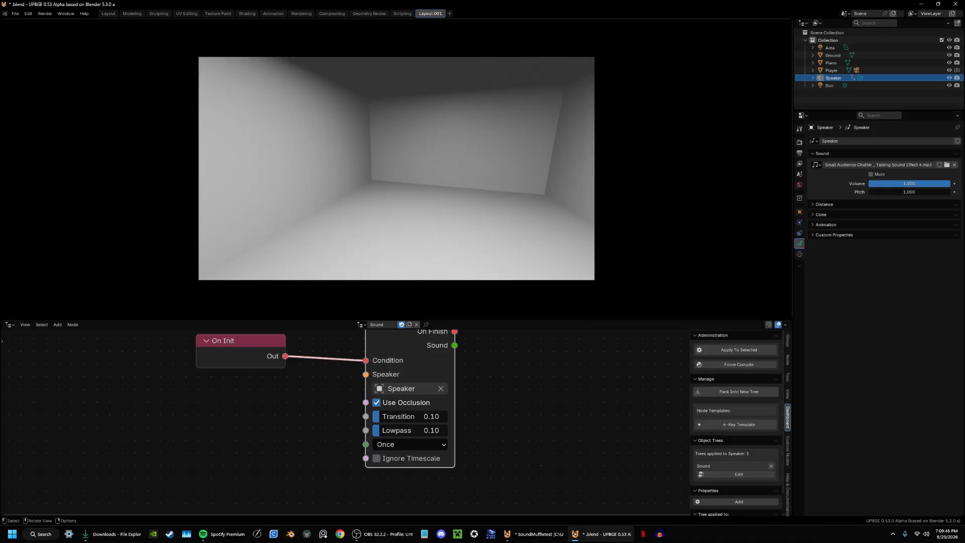
key("d")
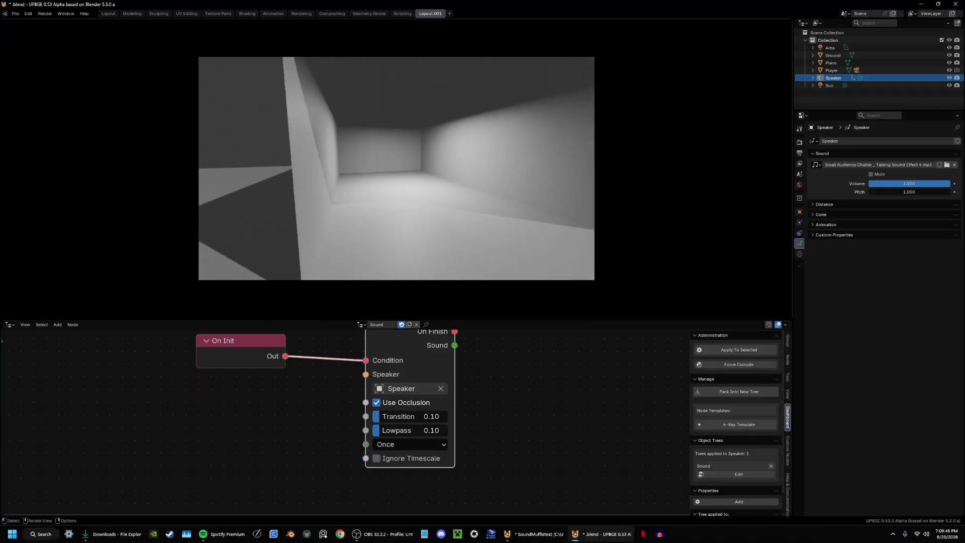
key("s")
key("a")
key("w")
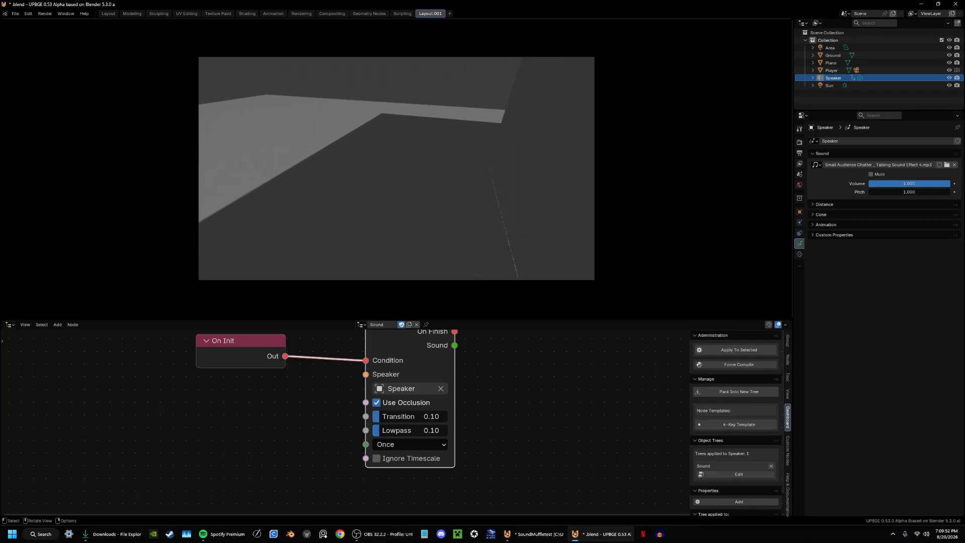
key("w")
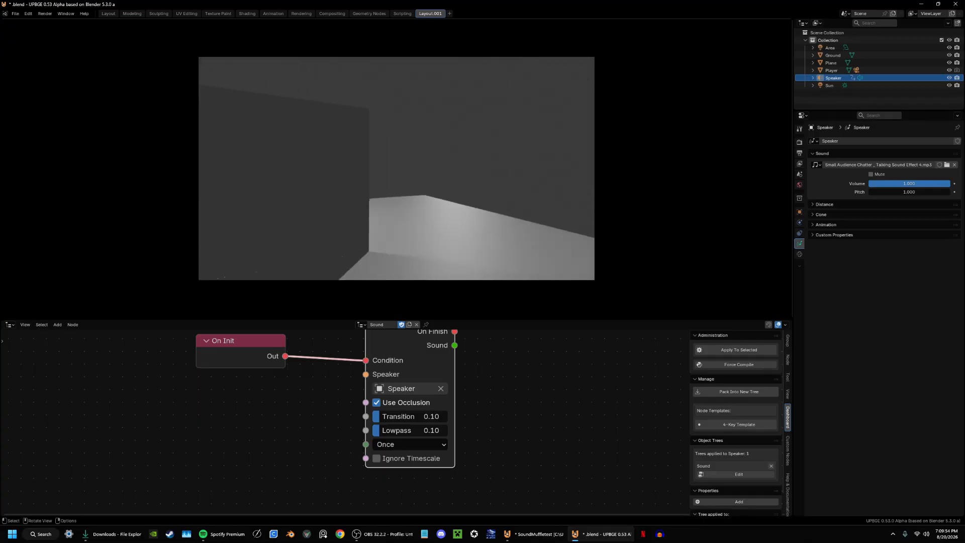
key("w")
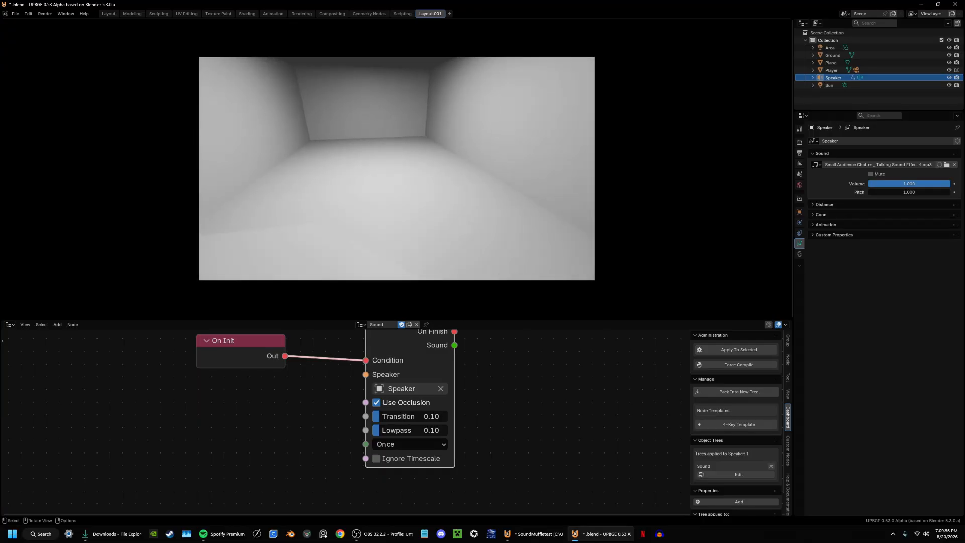
key("s")
key("w")
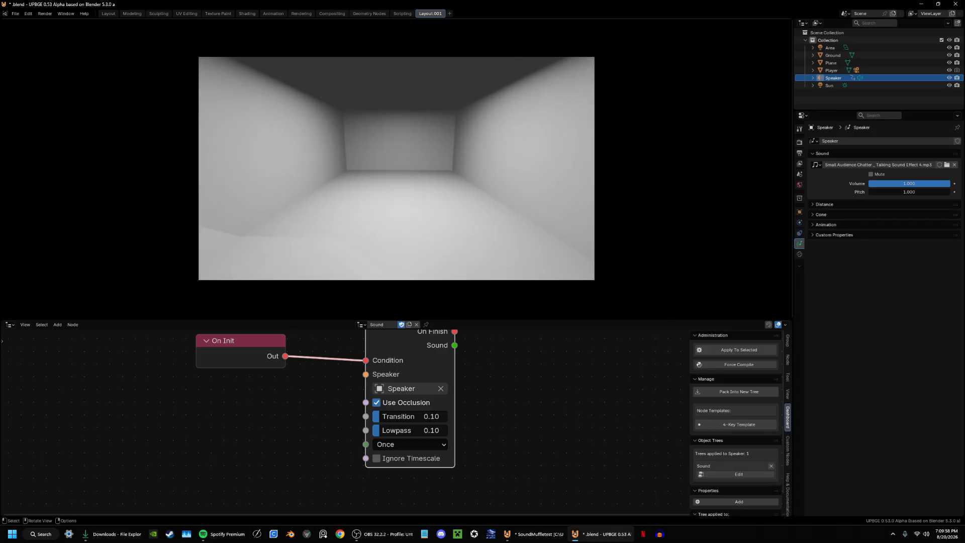
key("Escape")
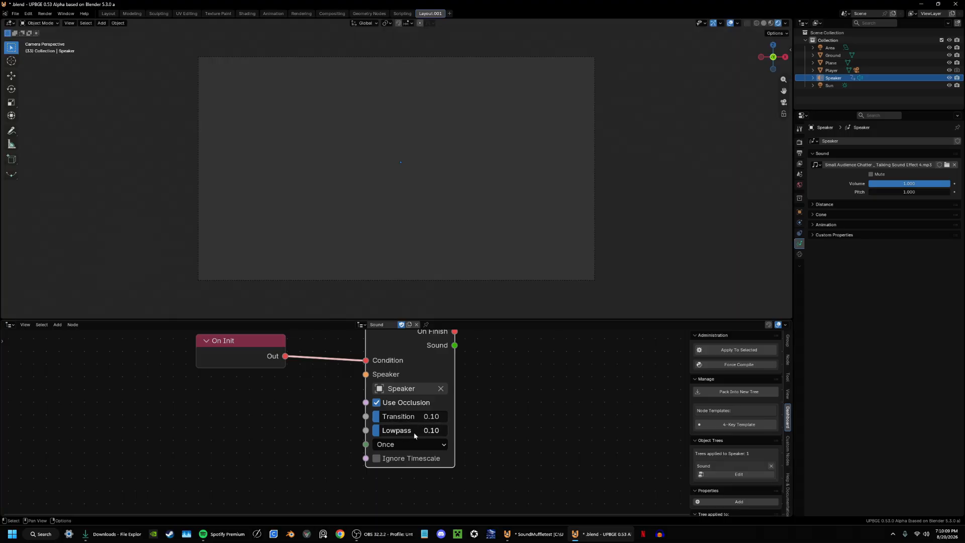
Step: Try Lowpass 0.03 and Transition 0.02 on the Start Speaker node, playtesting the occluded sound around the room's walls
left_click_drag(414, 433, 413, 433)
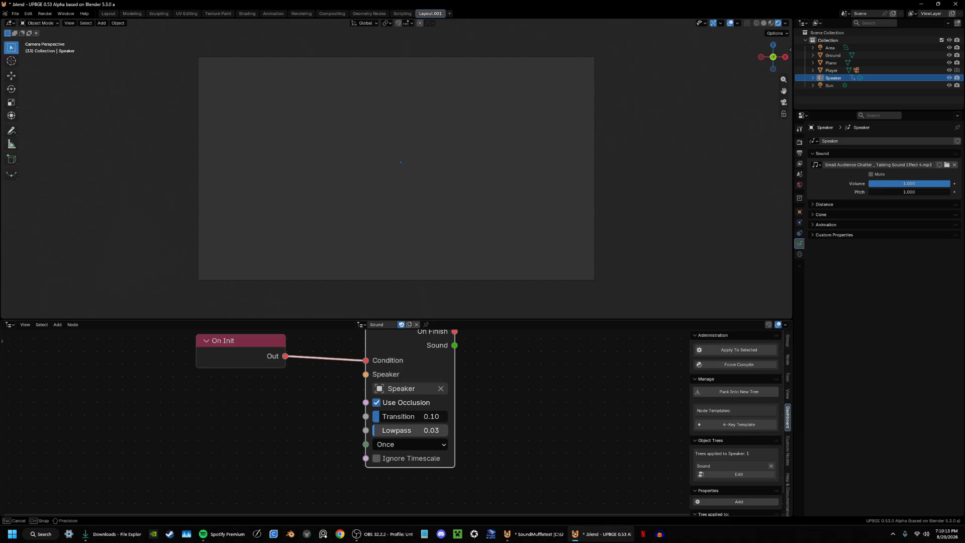
left_click_drag(414, 431, 414, 430)
key("p")
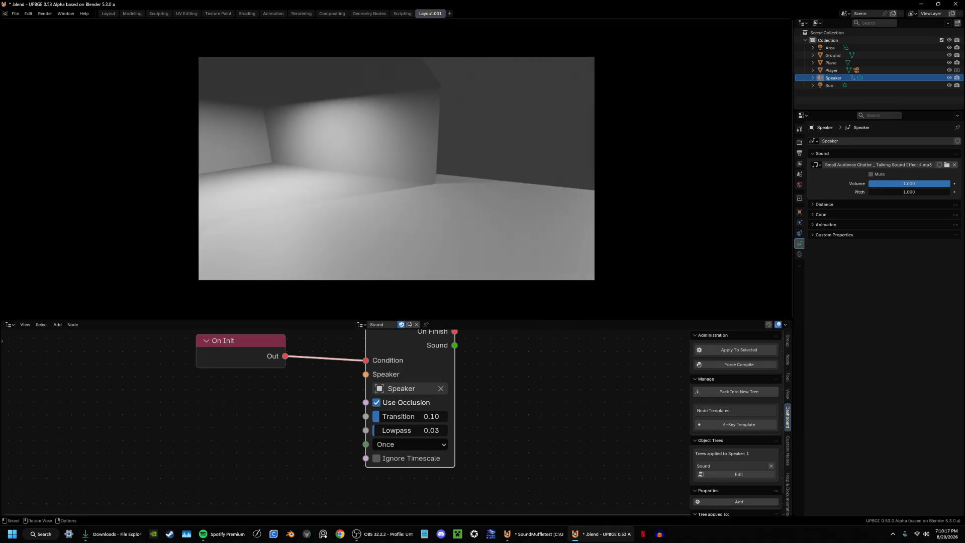
key("w")
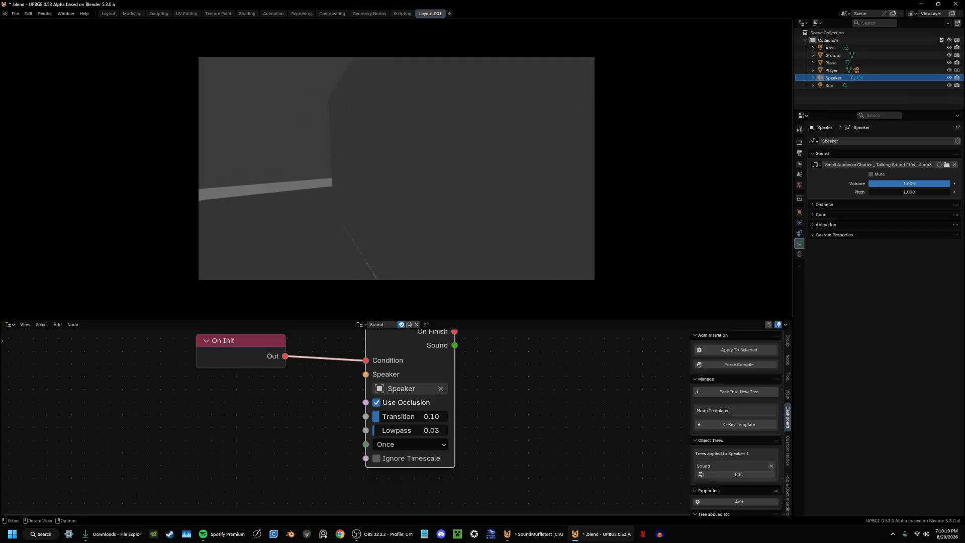
key("Escape")
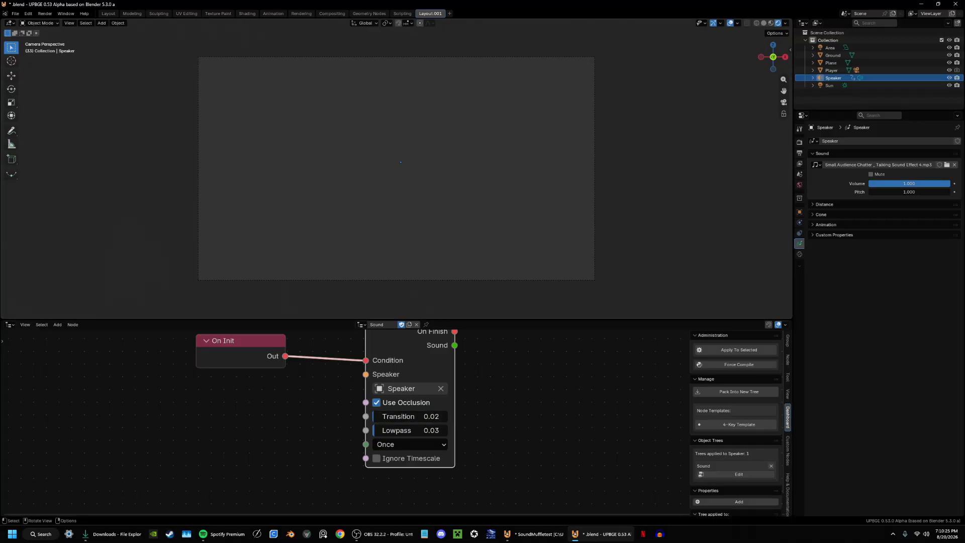
key("p")
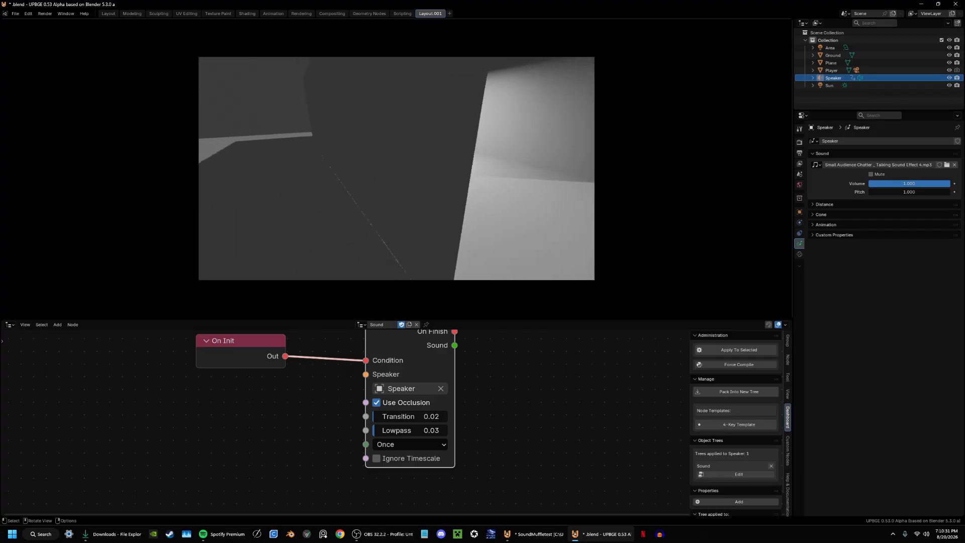
key("Escape")
Step: Try Lowpass 0.72 and Transition 0.55 on the Start Speaker node, playtest the sound around the room, and end the game
left_click_drag(400, 435, 415, 424)
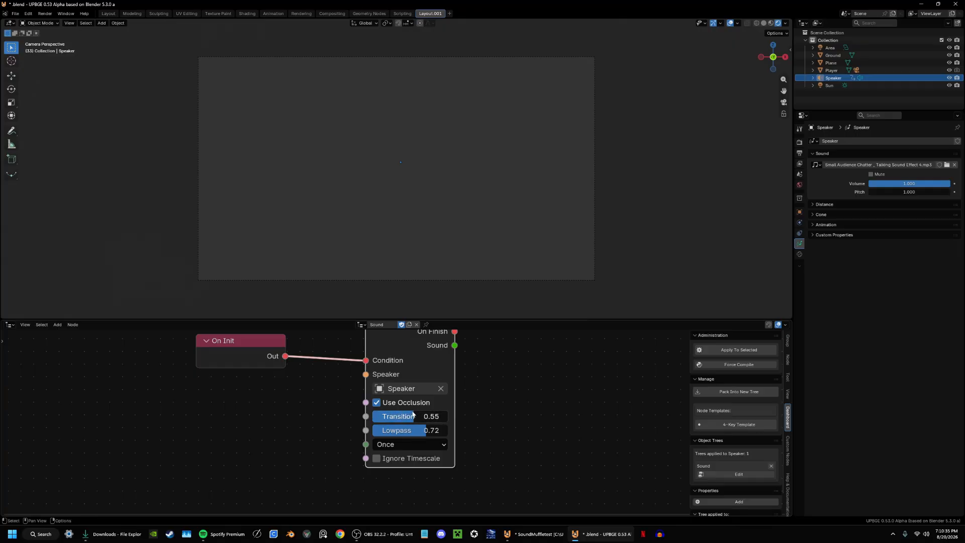
key("p")
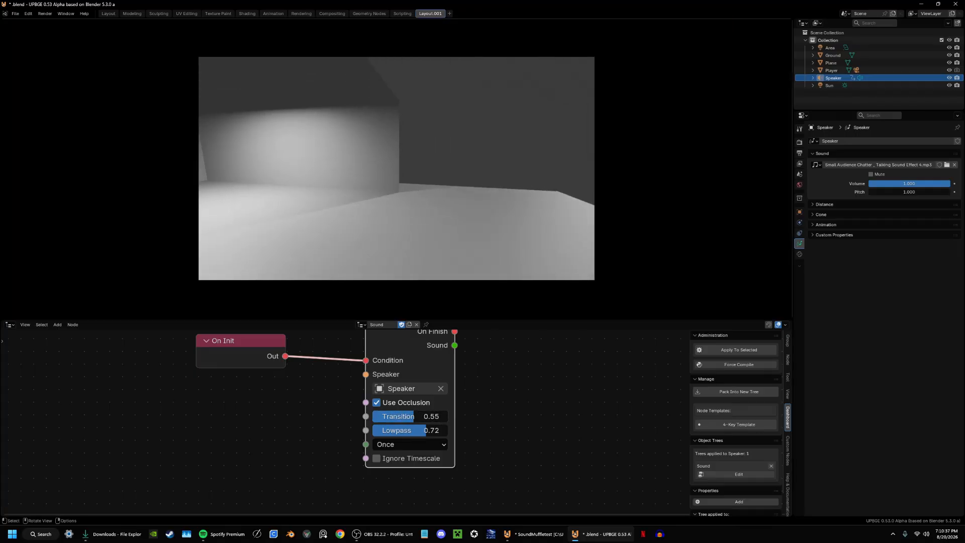
key("w")
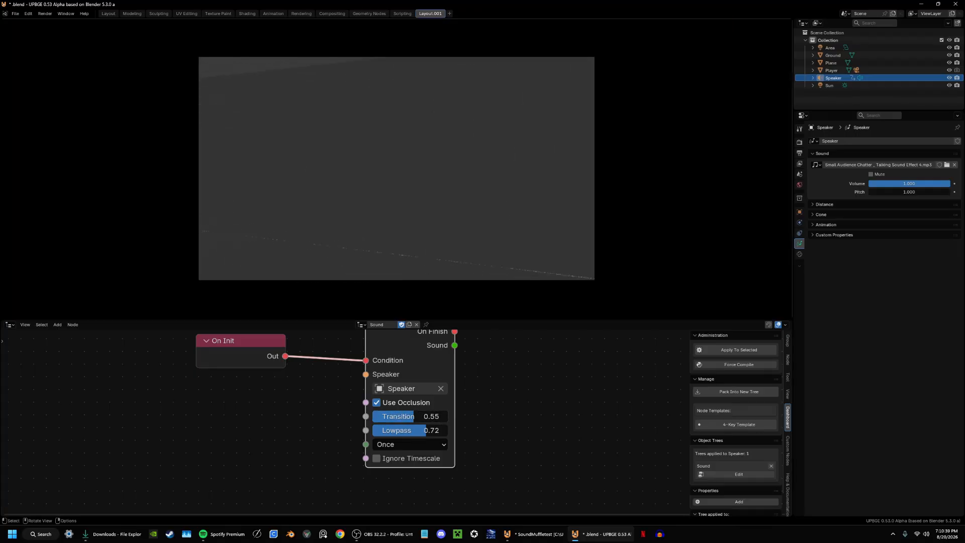
key("d")
key("a")
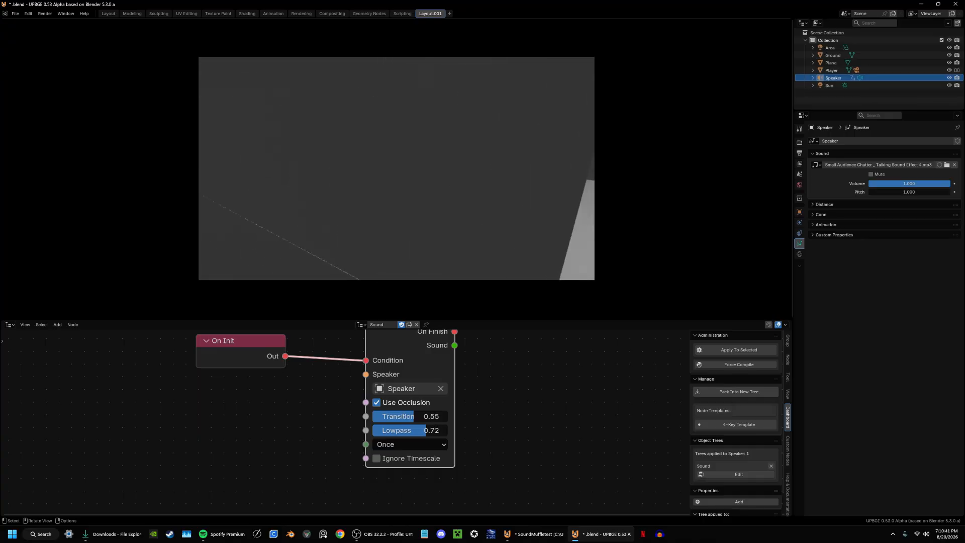
key("Escape")
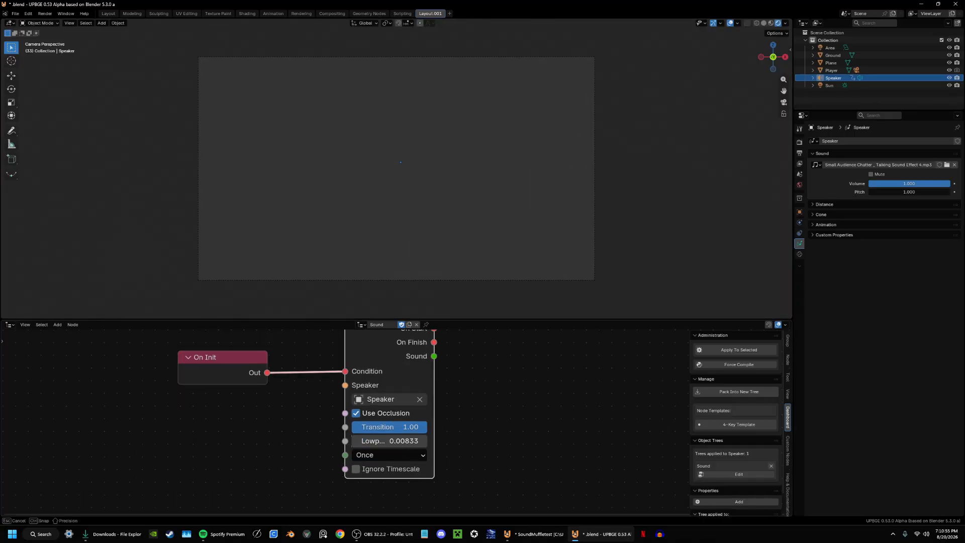
Step: Lower the Start Speaker node's Lowpass to about 0.008 and adjust its Transition
left_click_drag(352, 440, 354, 440)
mouse_move(357, 427)
left_mouse_down()
mouse_move(284, 427)
mouse_move(362, 443)
mouse_move(359, 429)
left_mouse_up()
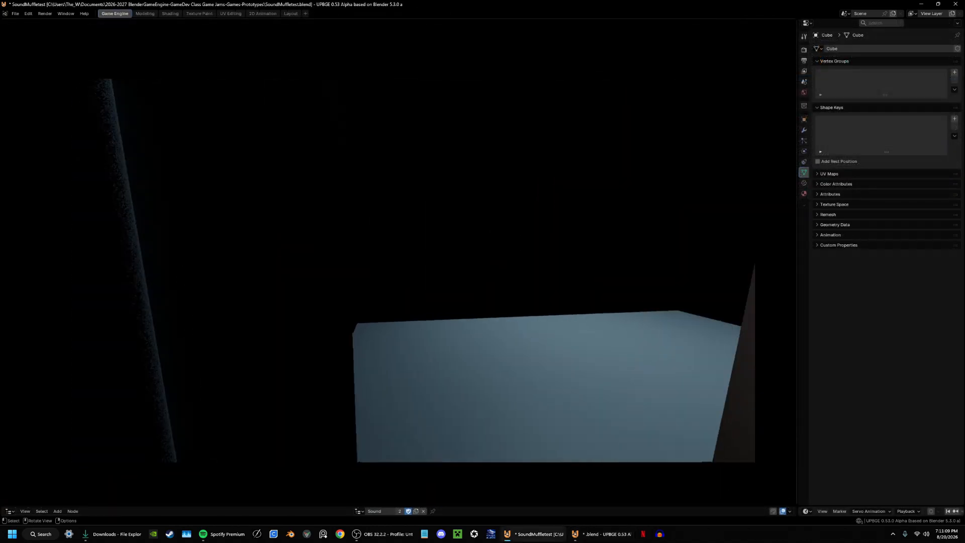
Step: In the running SoundMuffletest project, walk from outside the walls into the lit room to check its muffled sound
key("w")
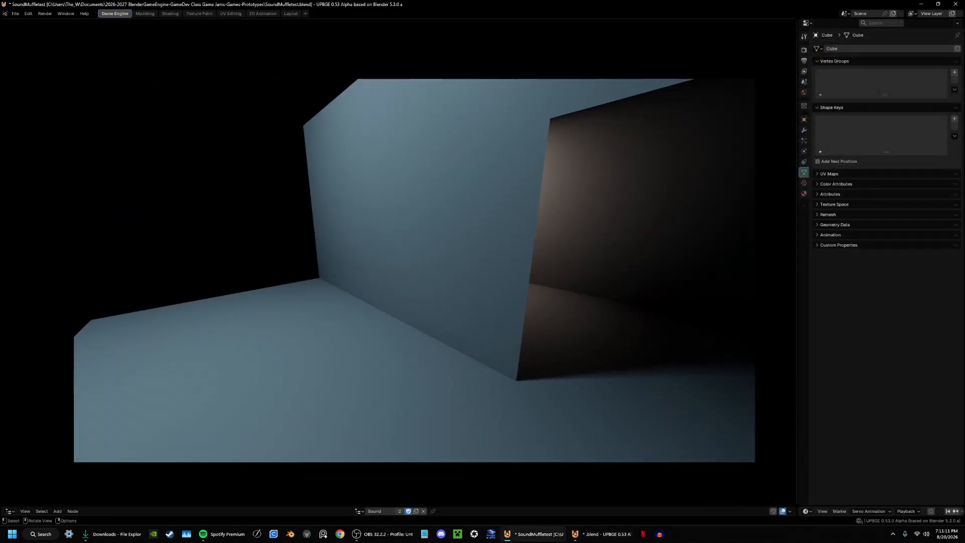
key("w")
key("s")
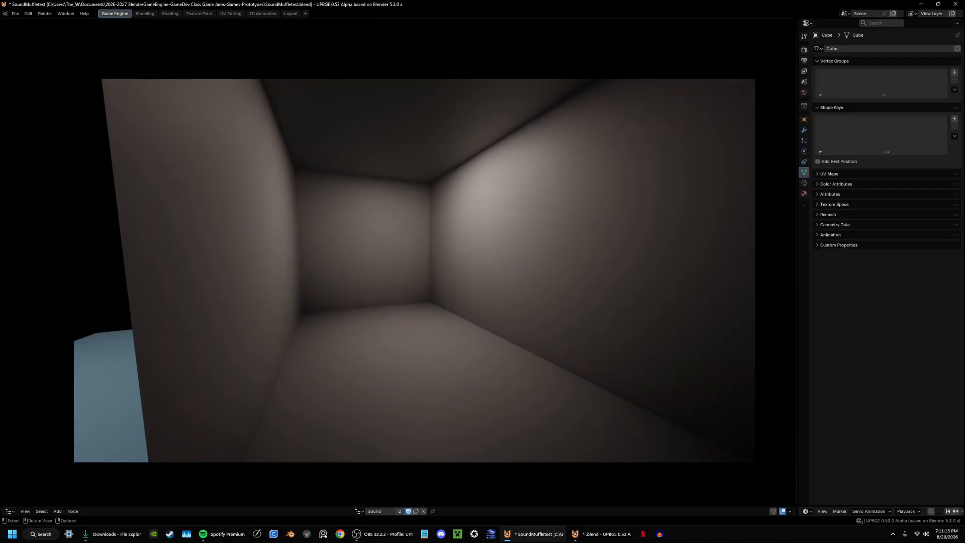